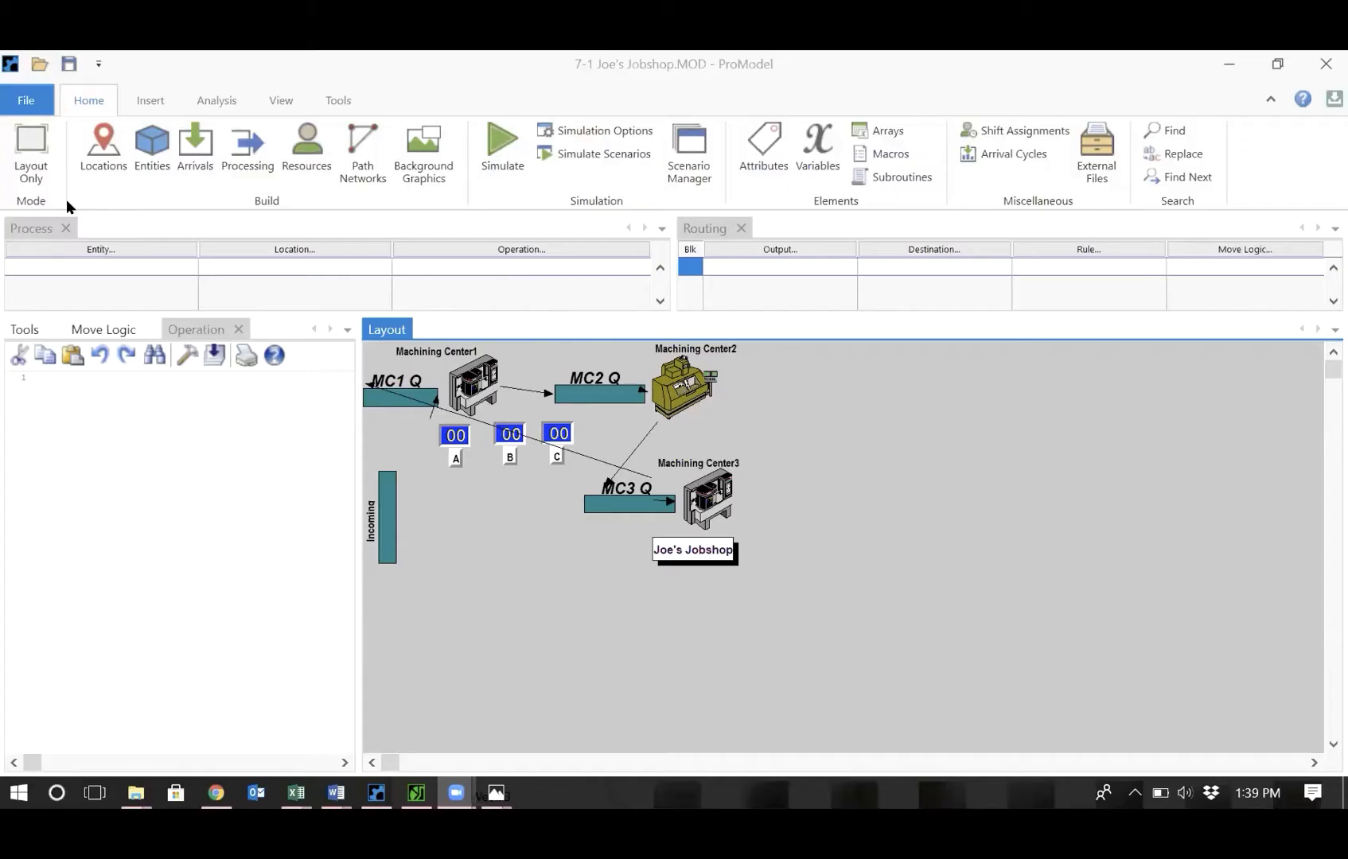
Review the defined locations, entities and arrivals of the job shop model.
click(102, 146)
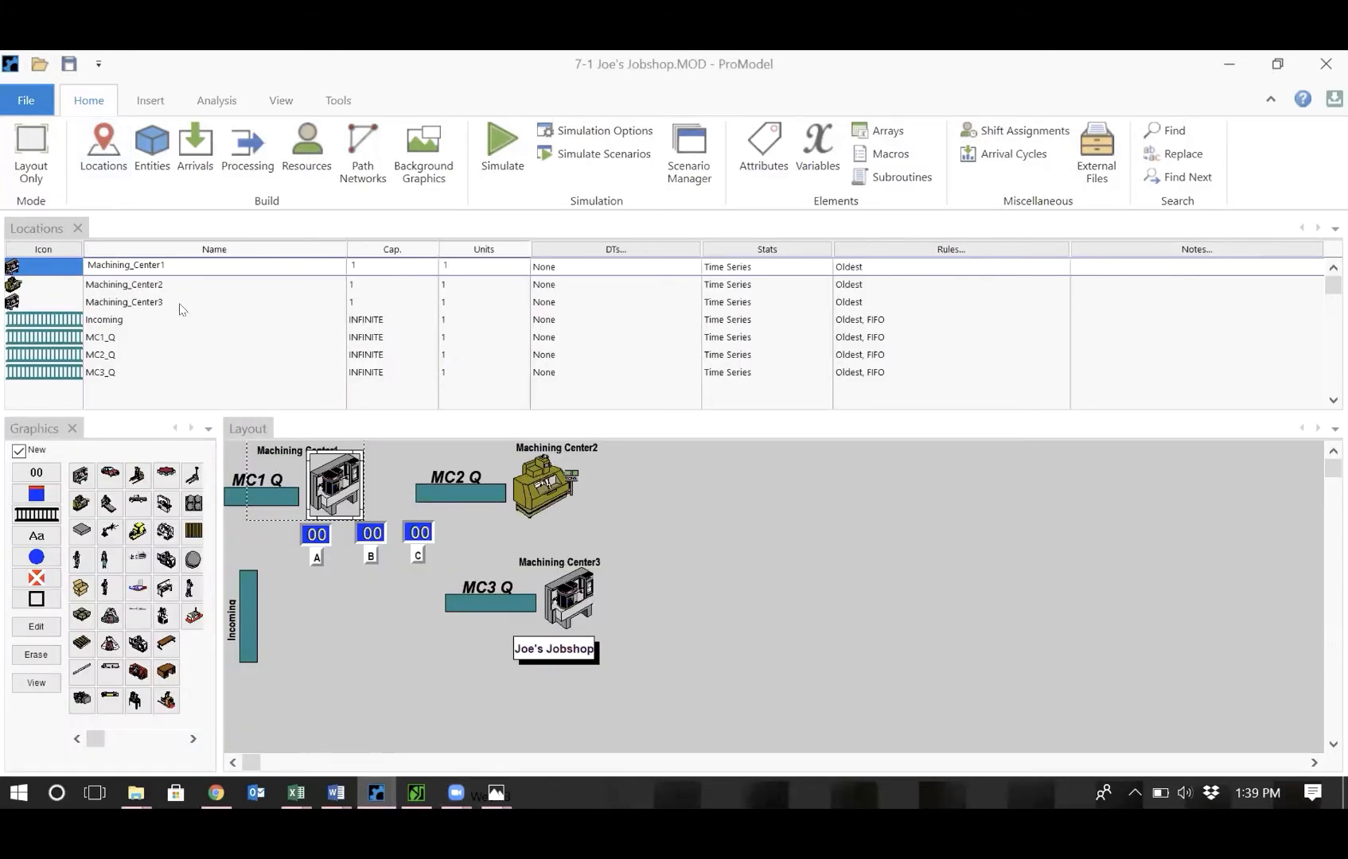
click(106, 318)
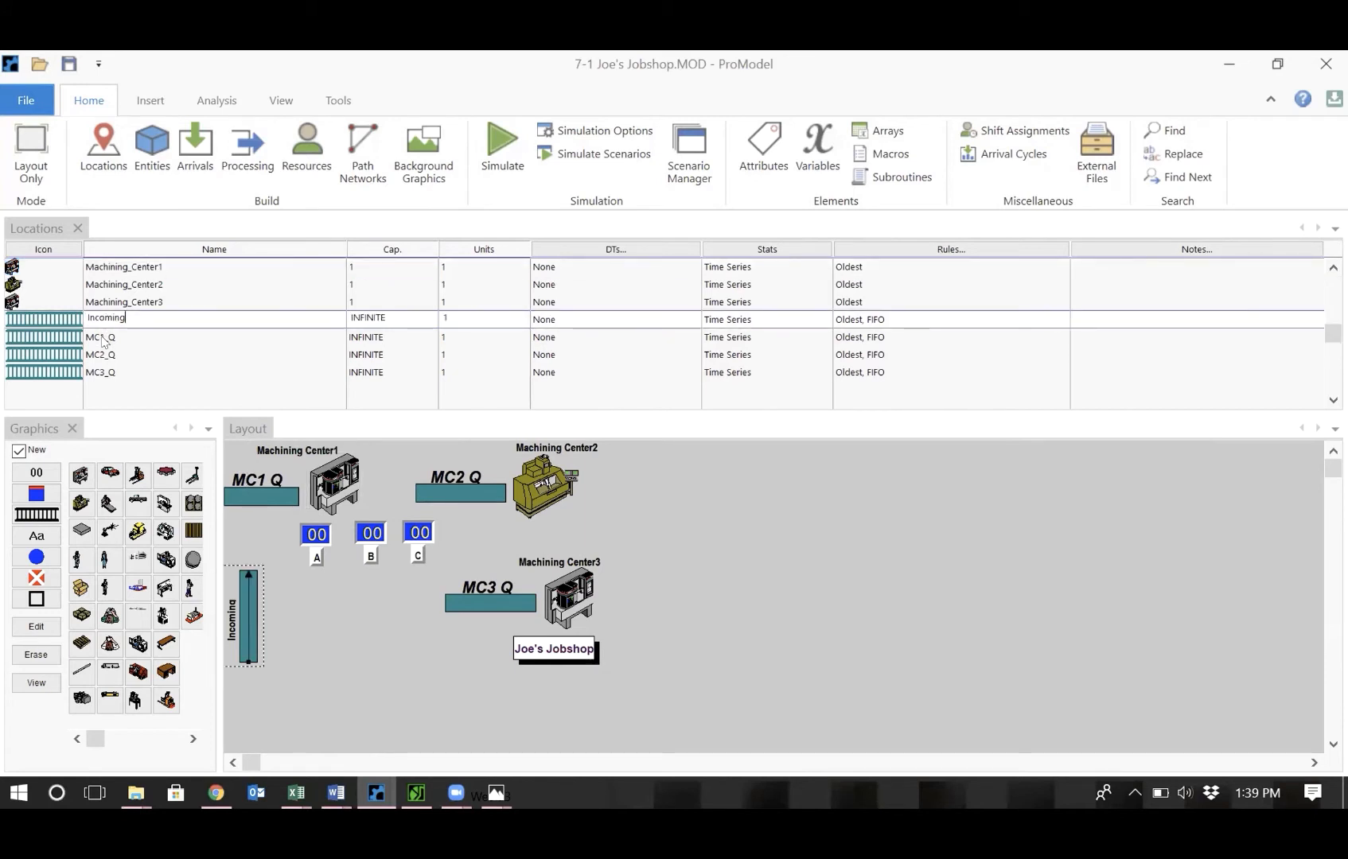
click(106, 337)
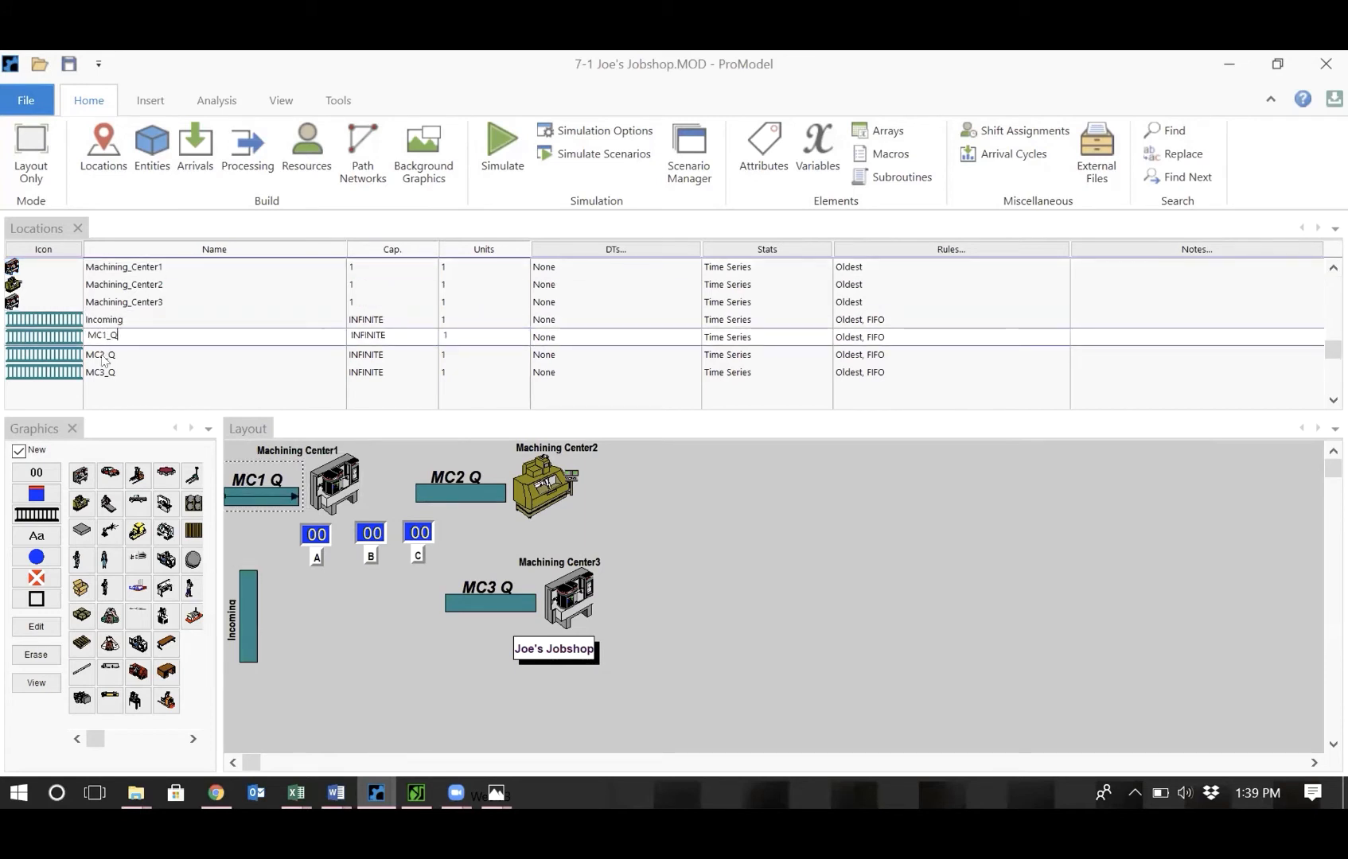
click(102, 354)
click(103, 374)
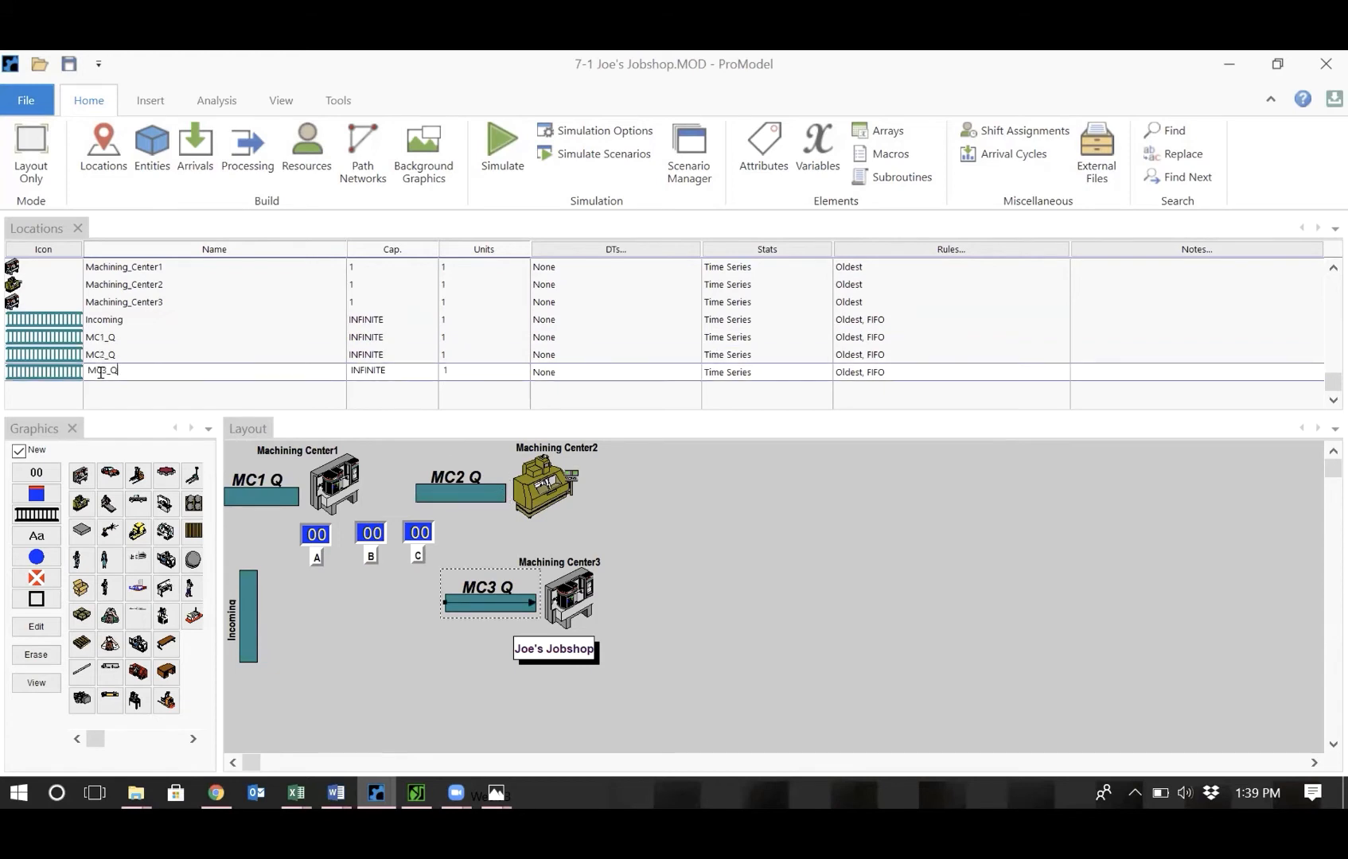
click(151, 269)
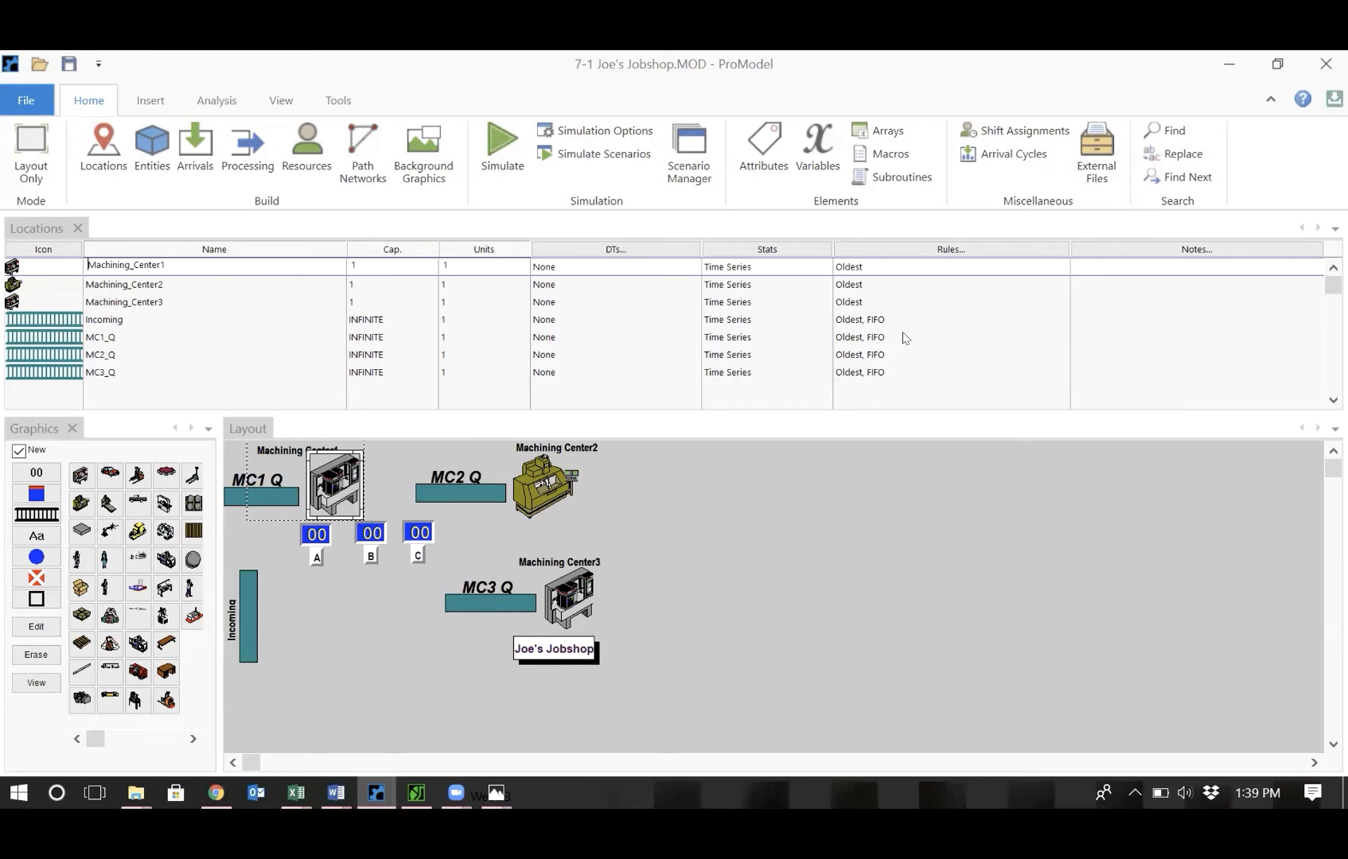
click(154, 161)
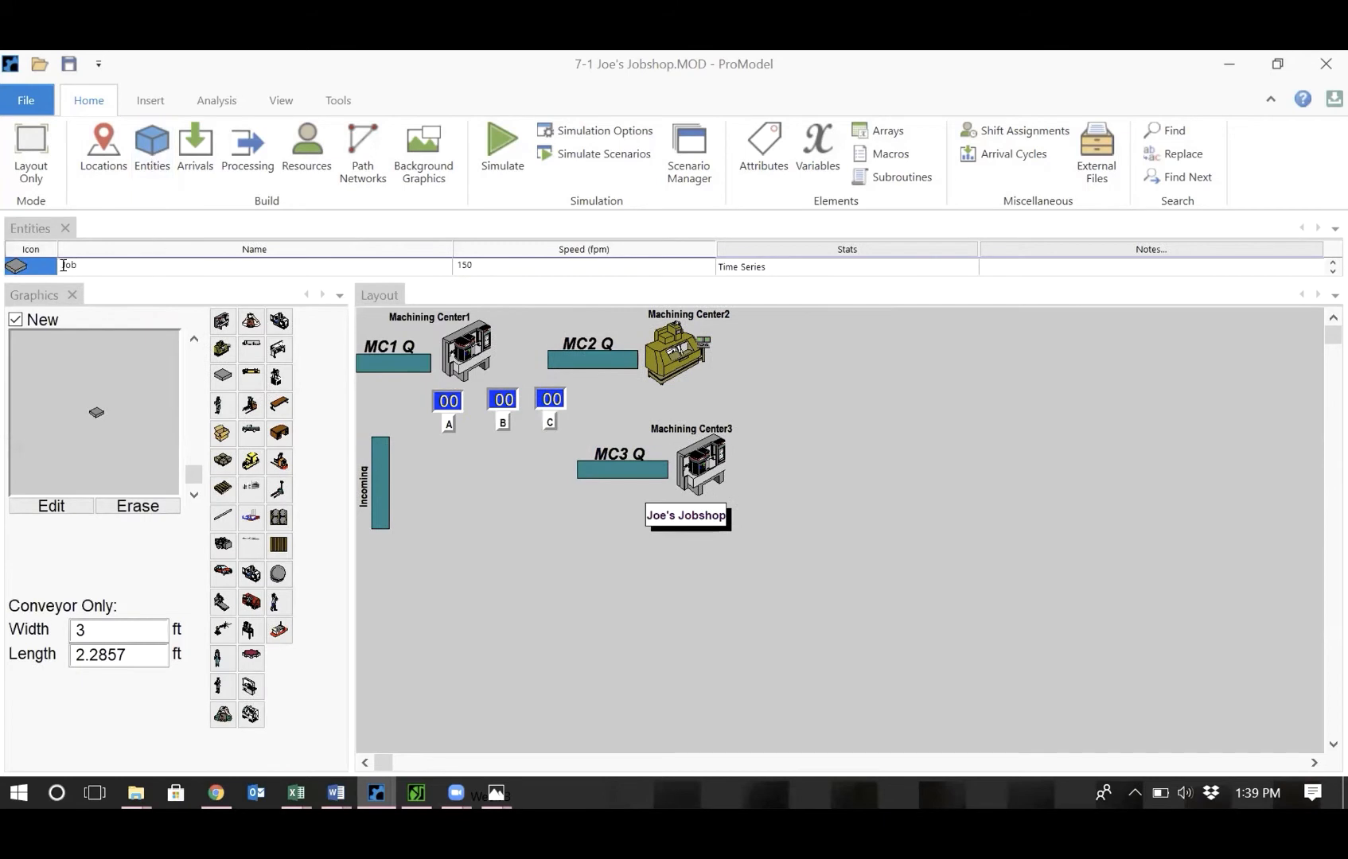
click(194, 167)
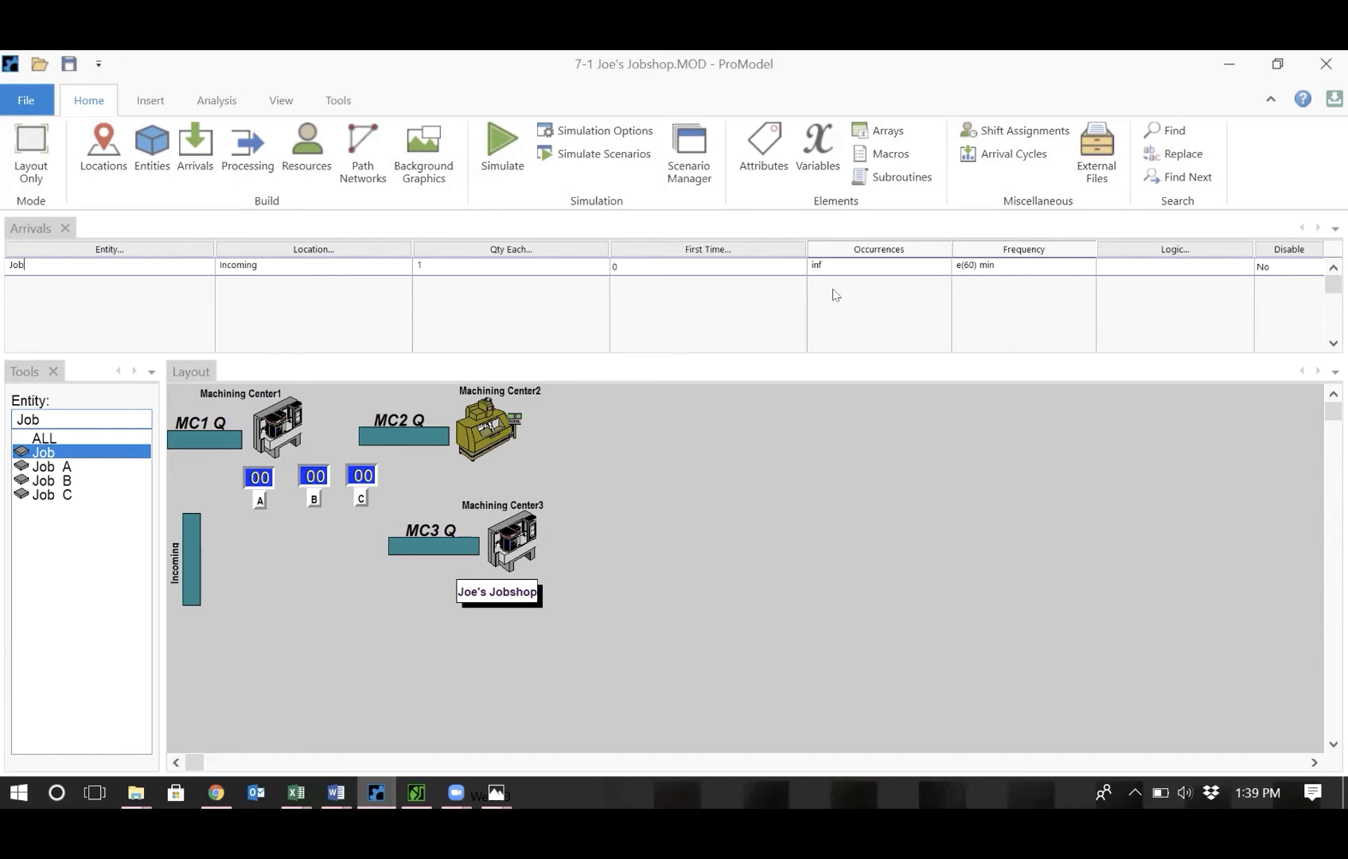
Open Processing and create a process record for entity Job at location Incoming.
click(238, 170)
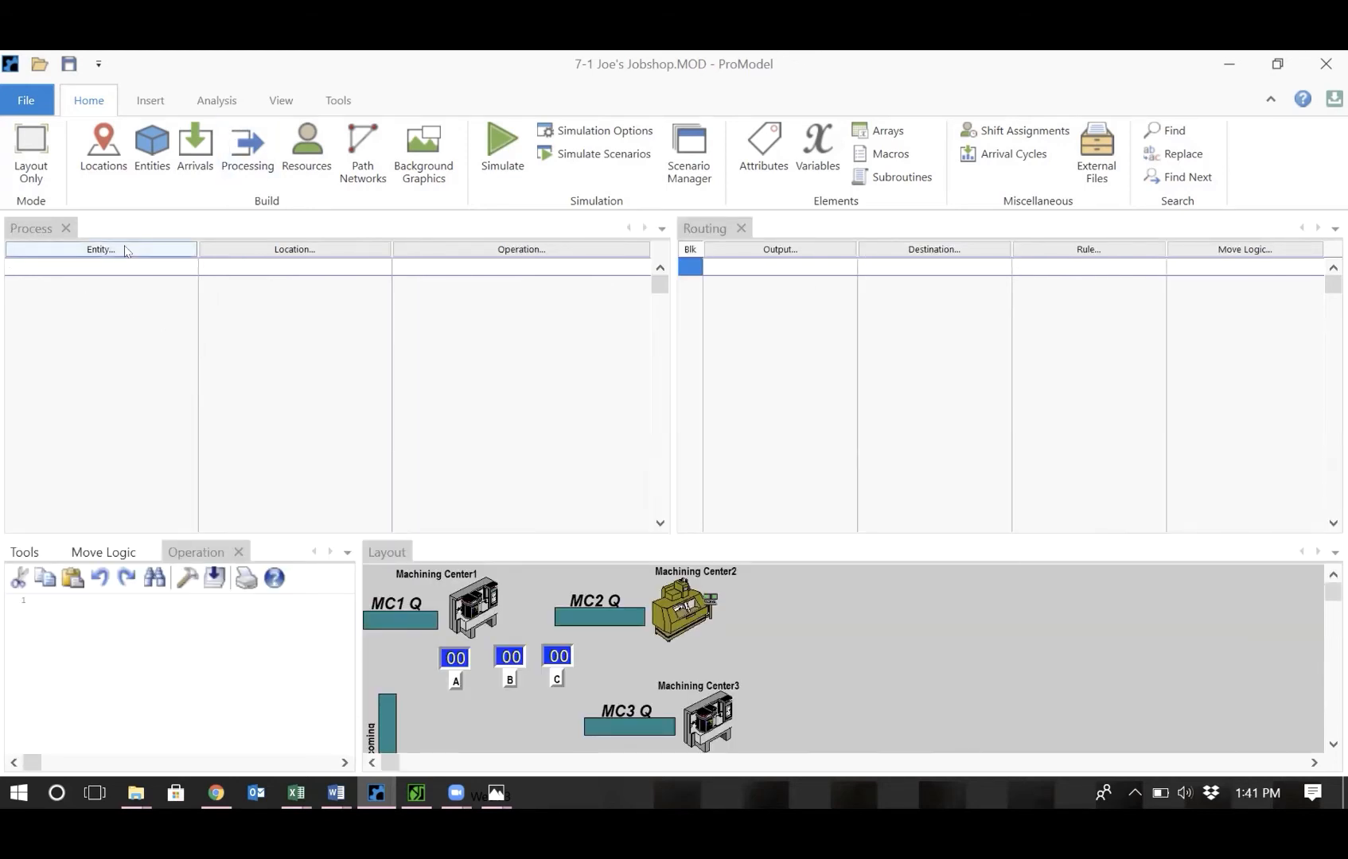
click(125, 250)
double_click(68, 325)
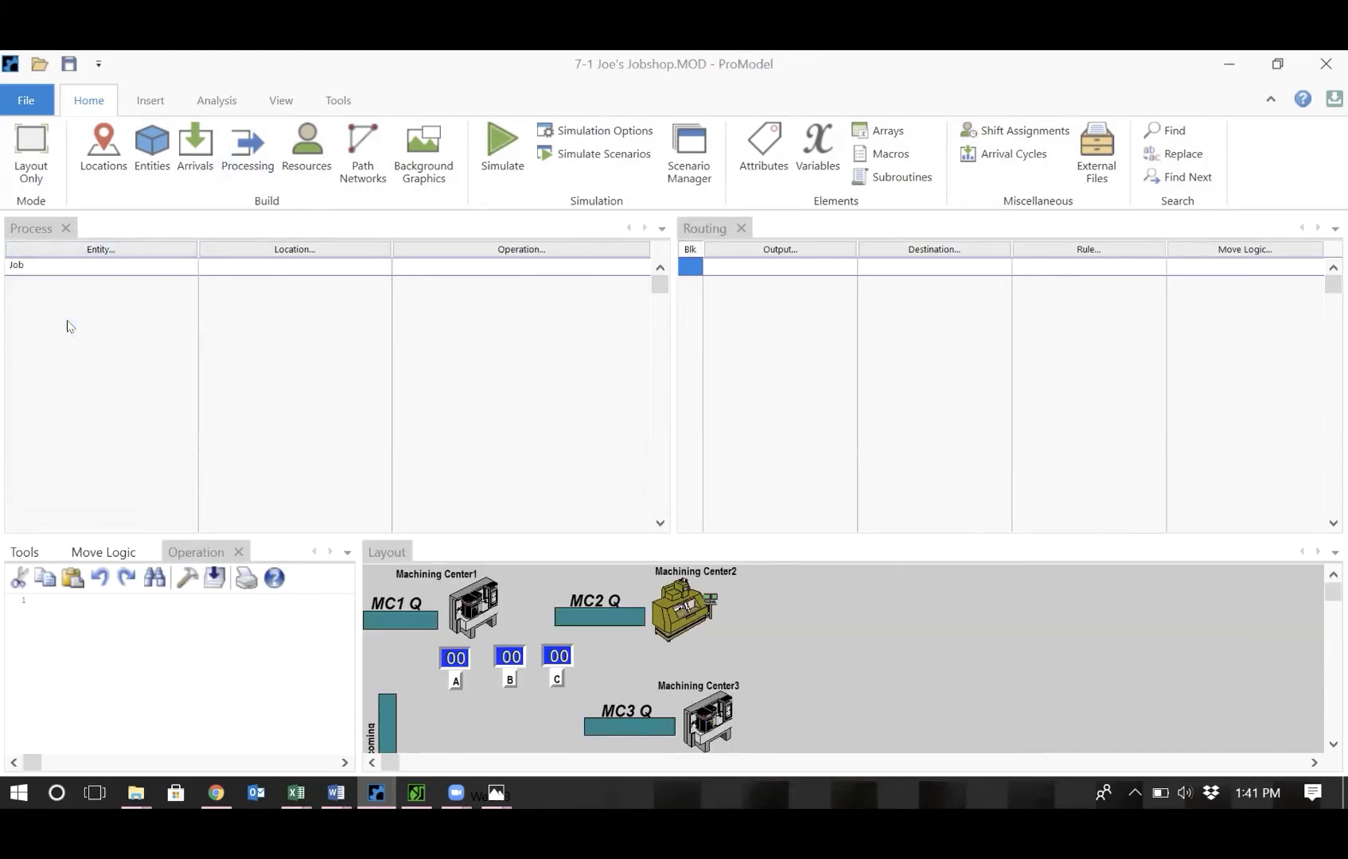
click(317, 251)
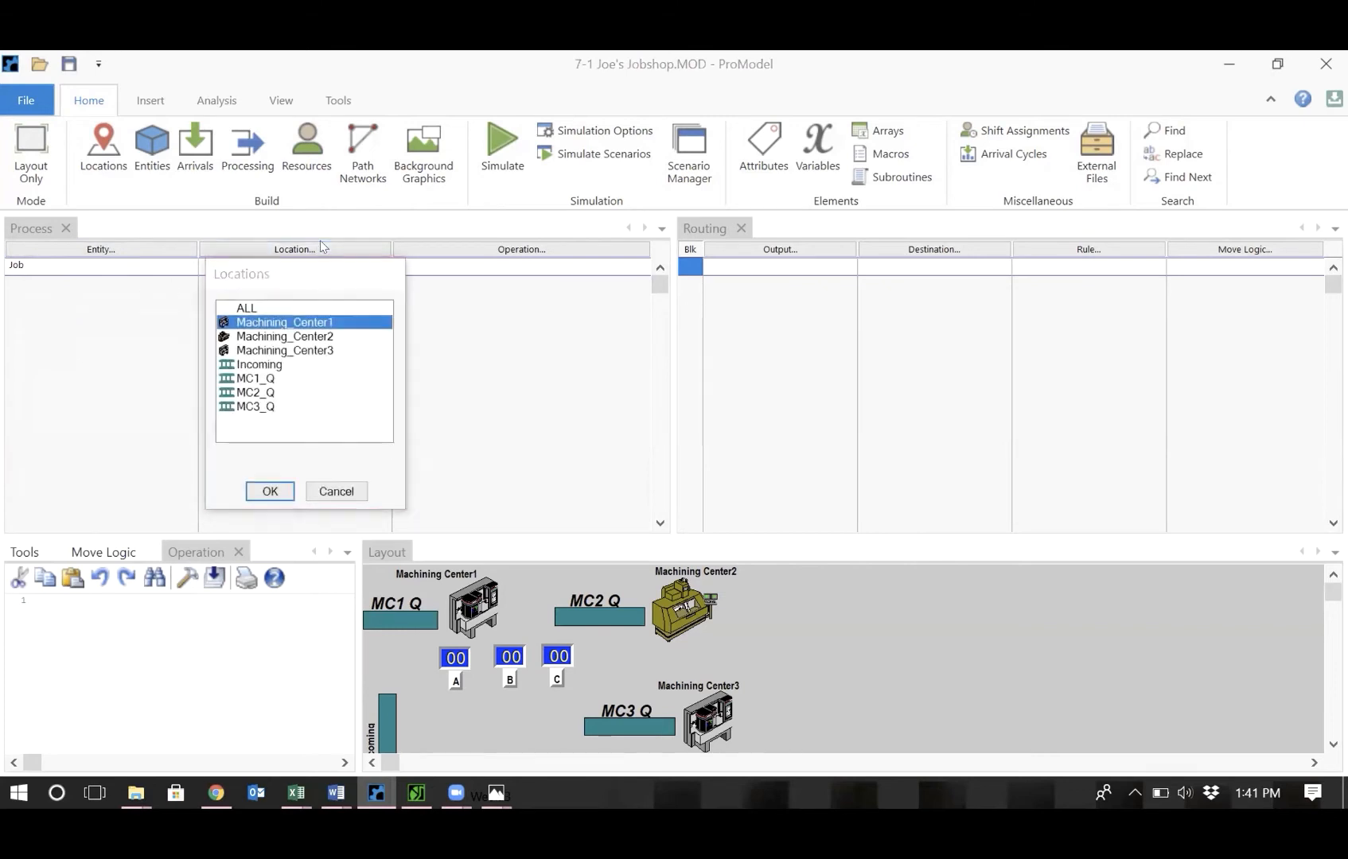
double_click(261, 365)
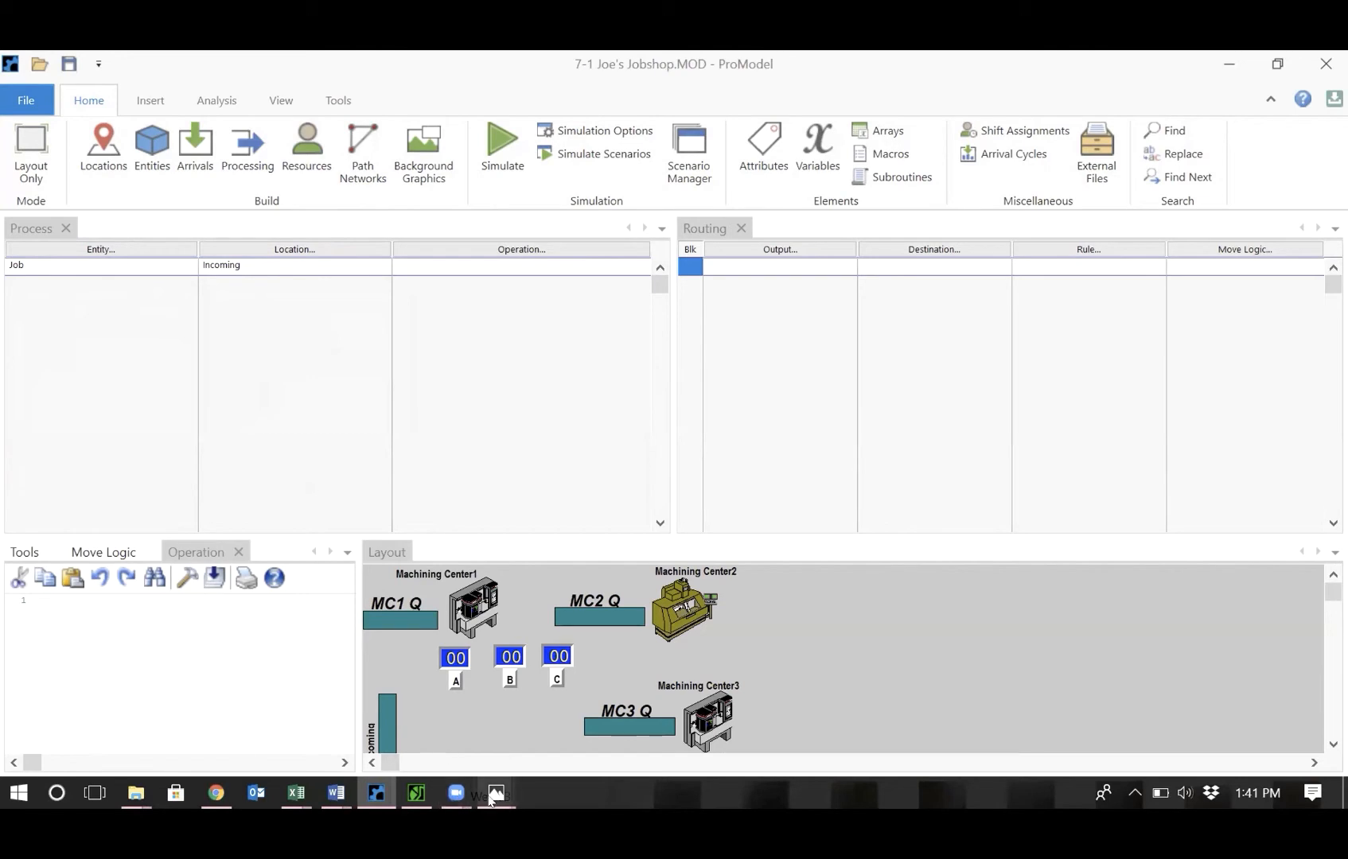
Consult the hand-drawn job shop sketch in Photos for machine sequences and job mix.
mouse_move(490, 799)
click(517, 737)
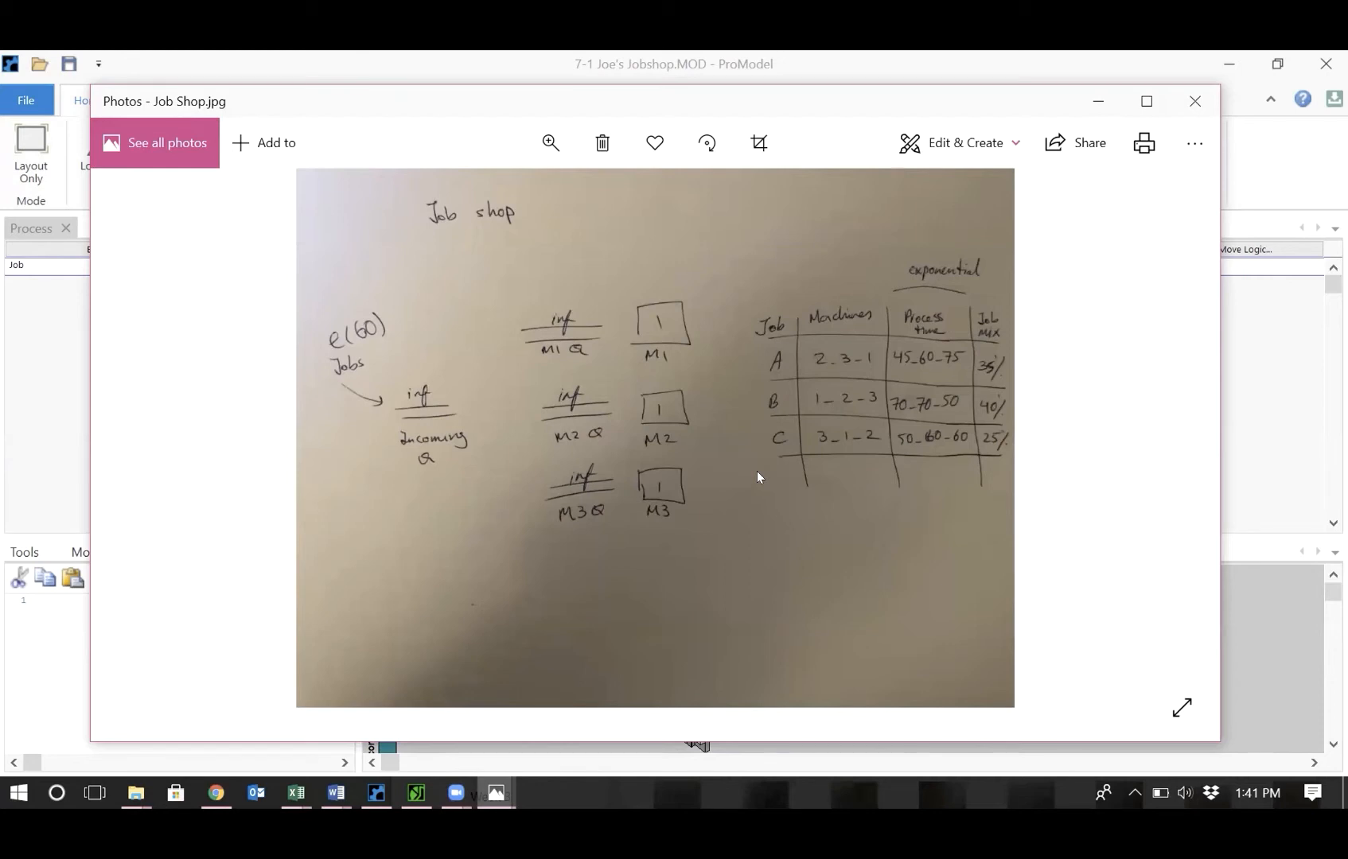
click(1227, 349)
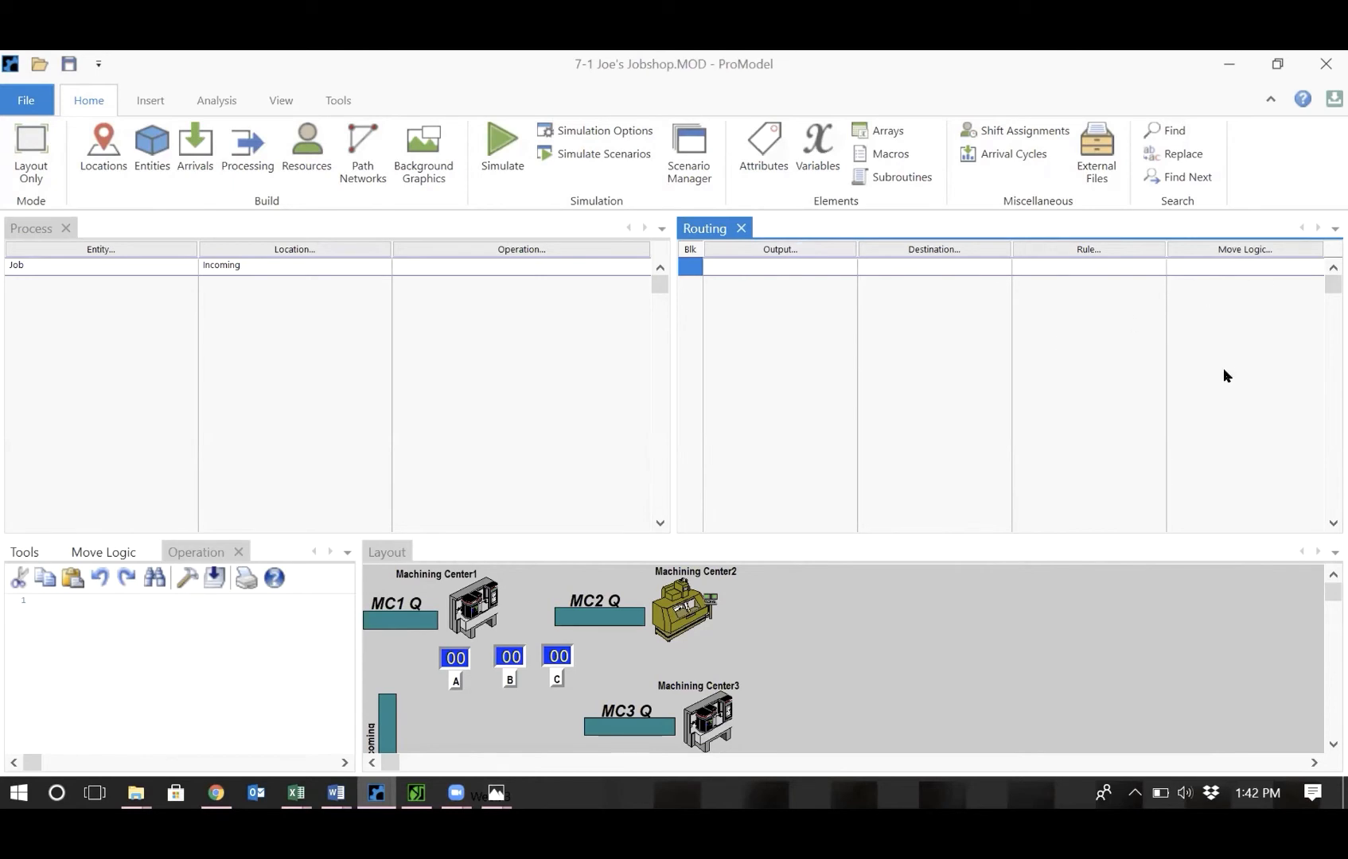
mouse_move(491, 810)
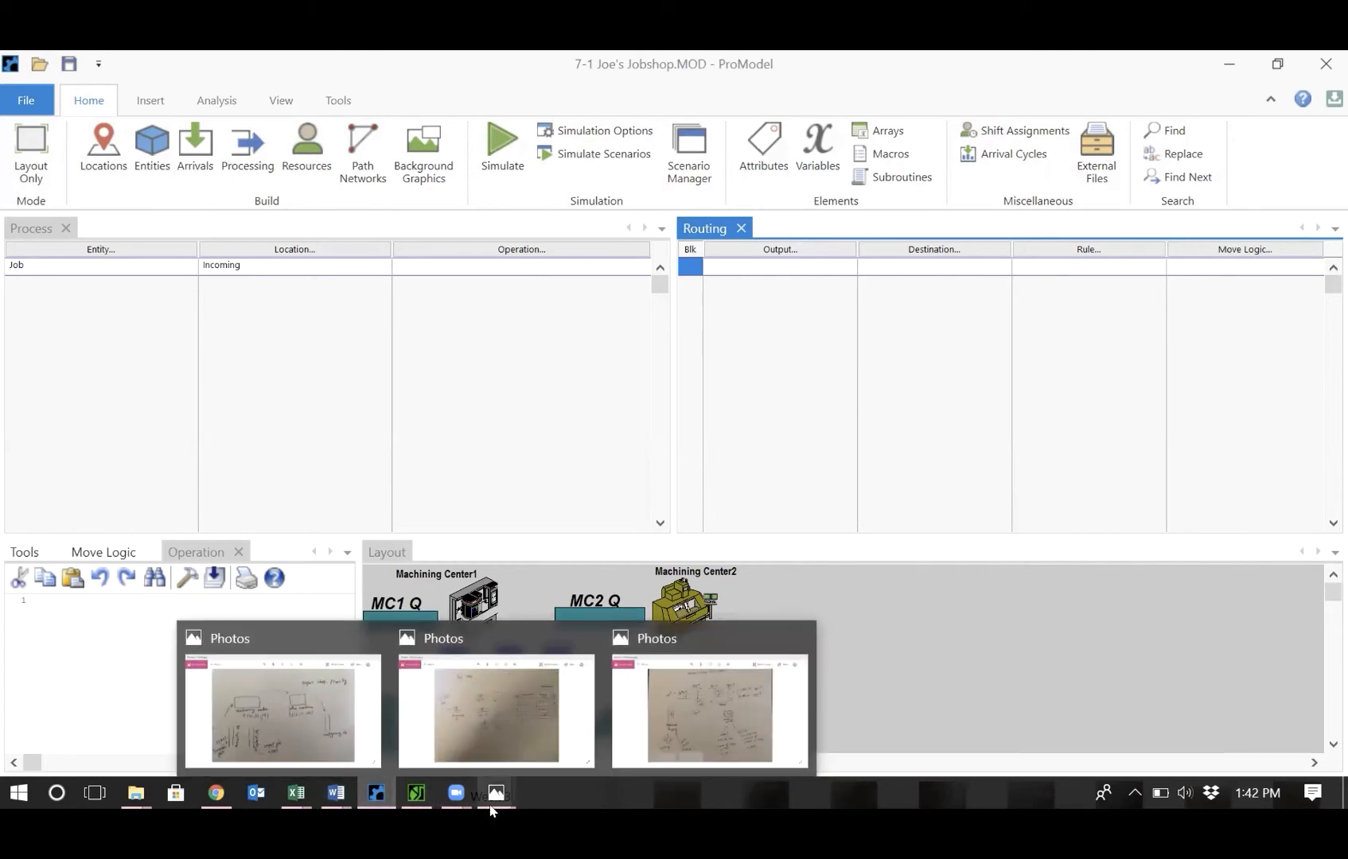
click(489, 727)
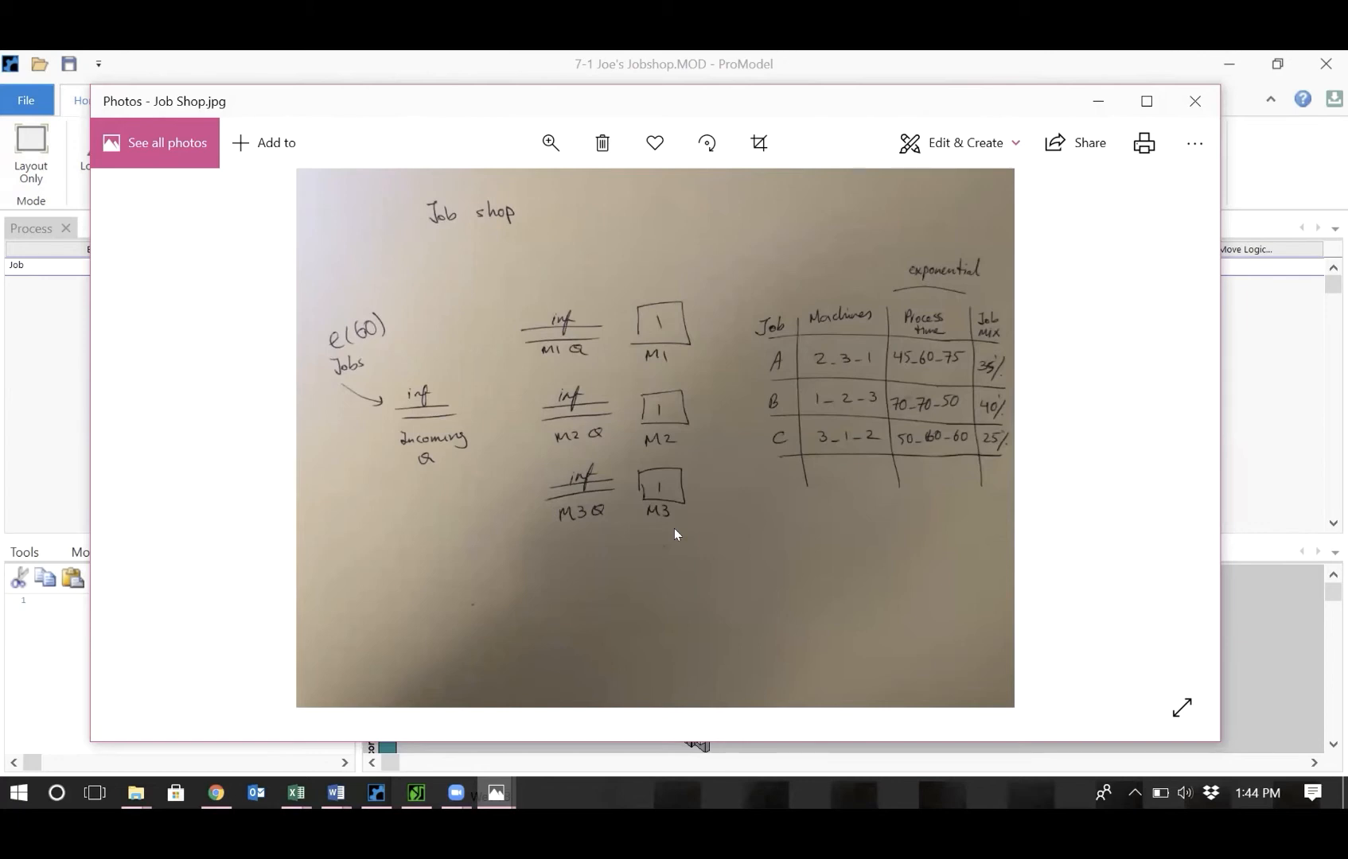
click(1263, 390)
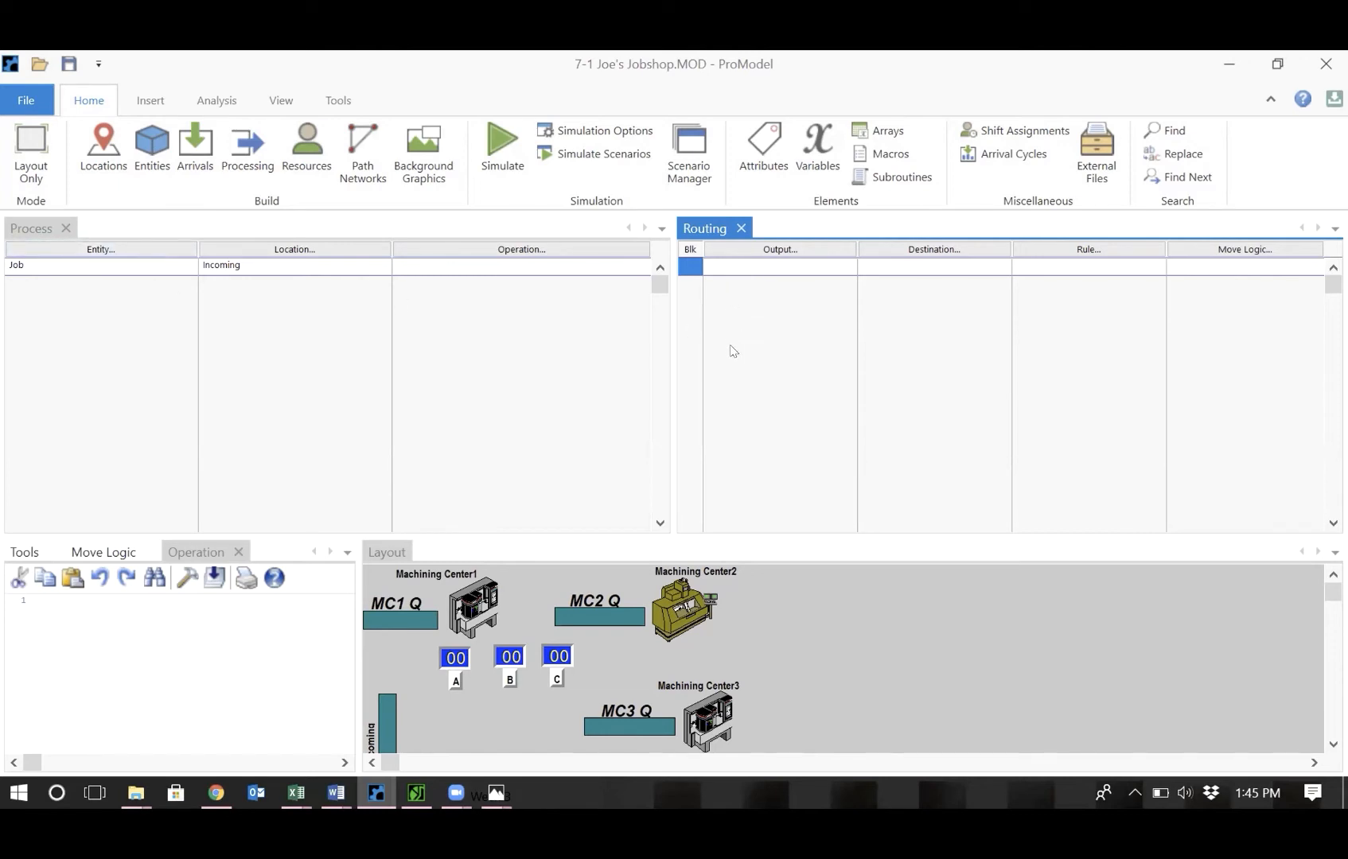
Add a routing block for Job at Incoming with output entity Job_A.
click(152, 160)
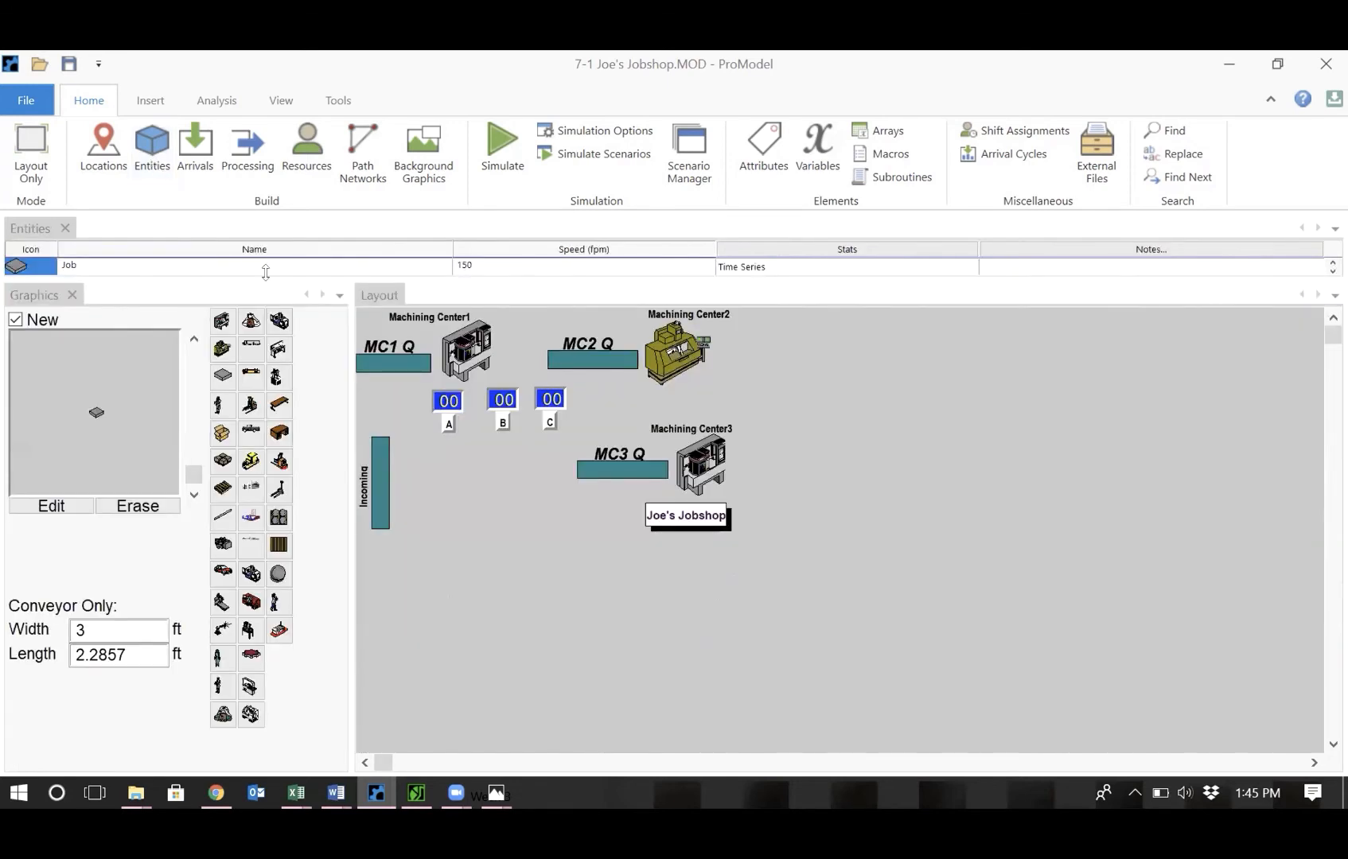
drag(266, 273, 274, 347)
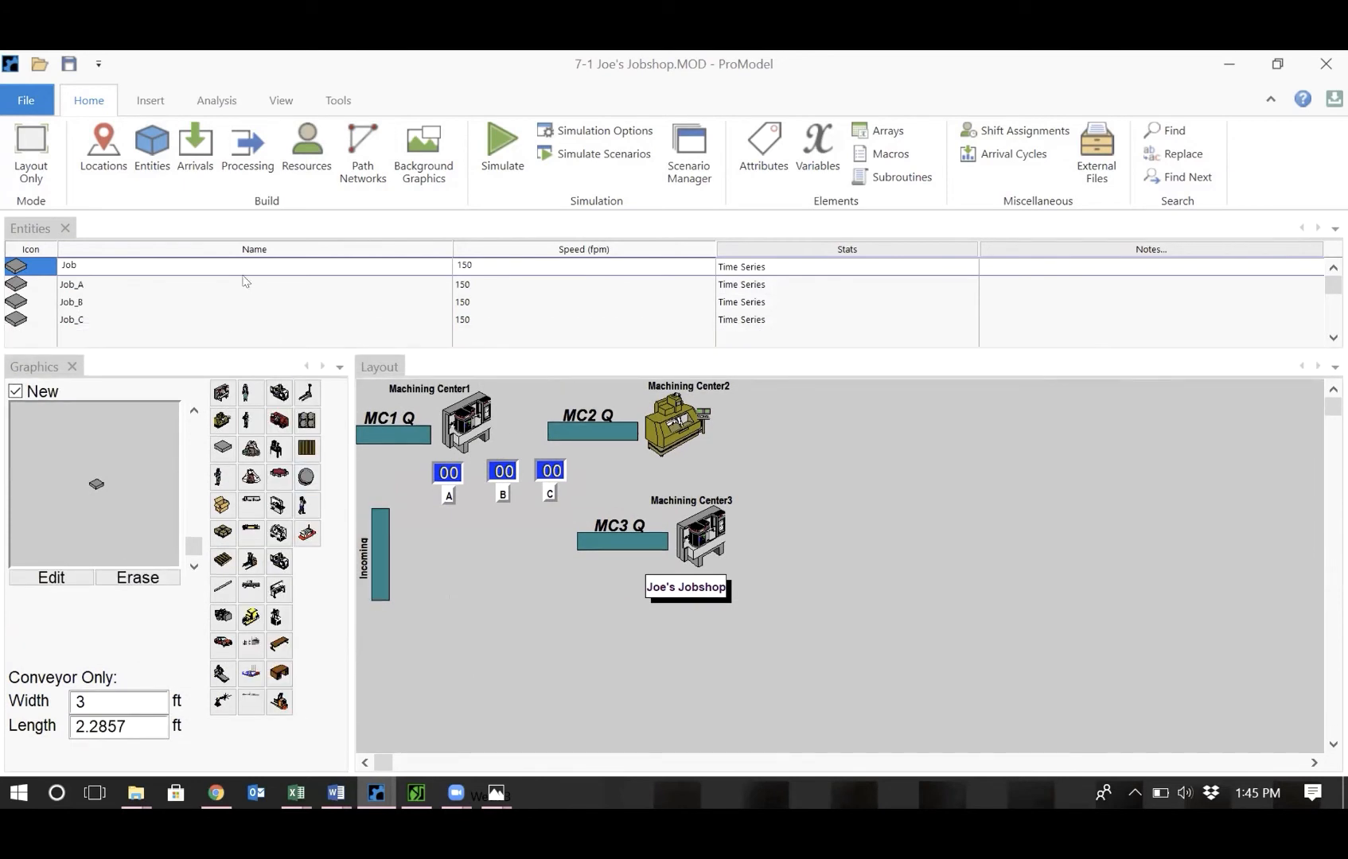
click(251, 162)
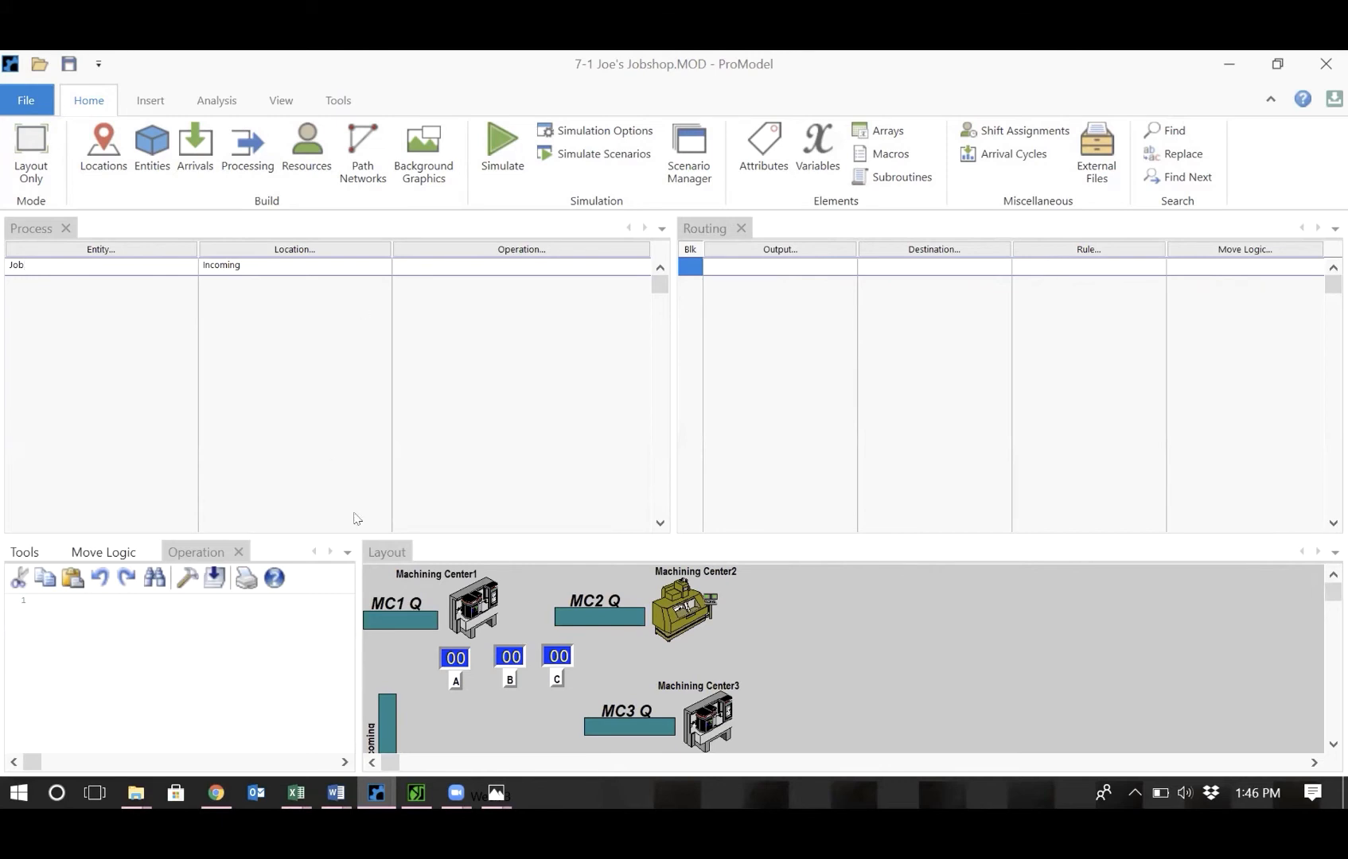
click(788, 260)
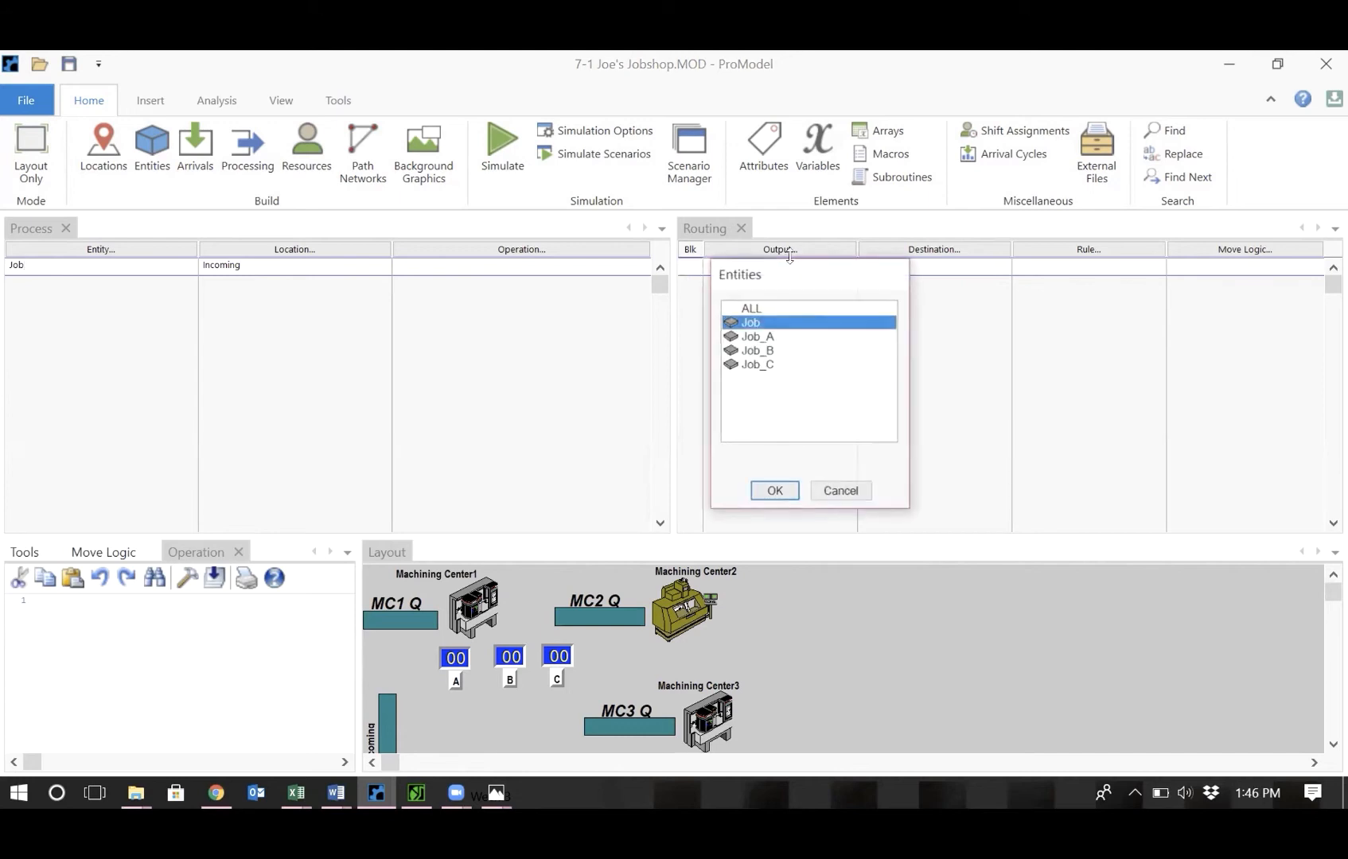
click(764, 340)
double_click(765, 340)
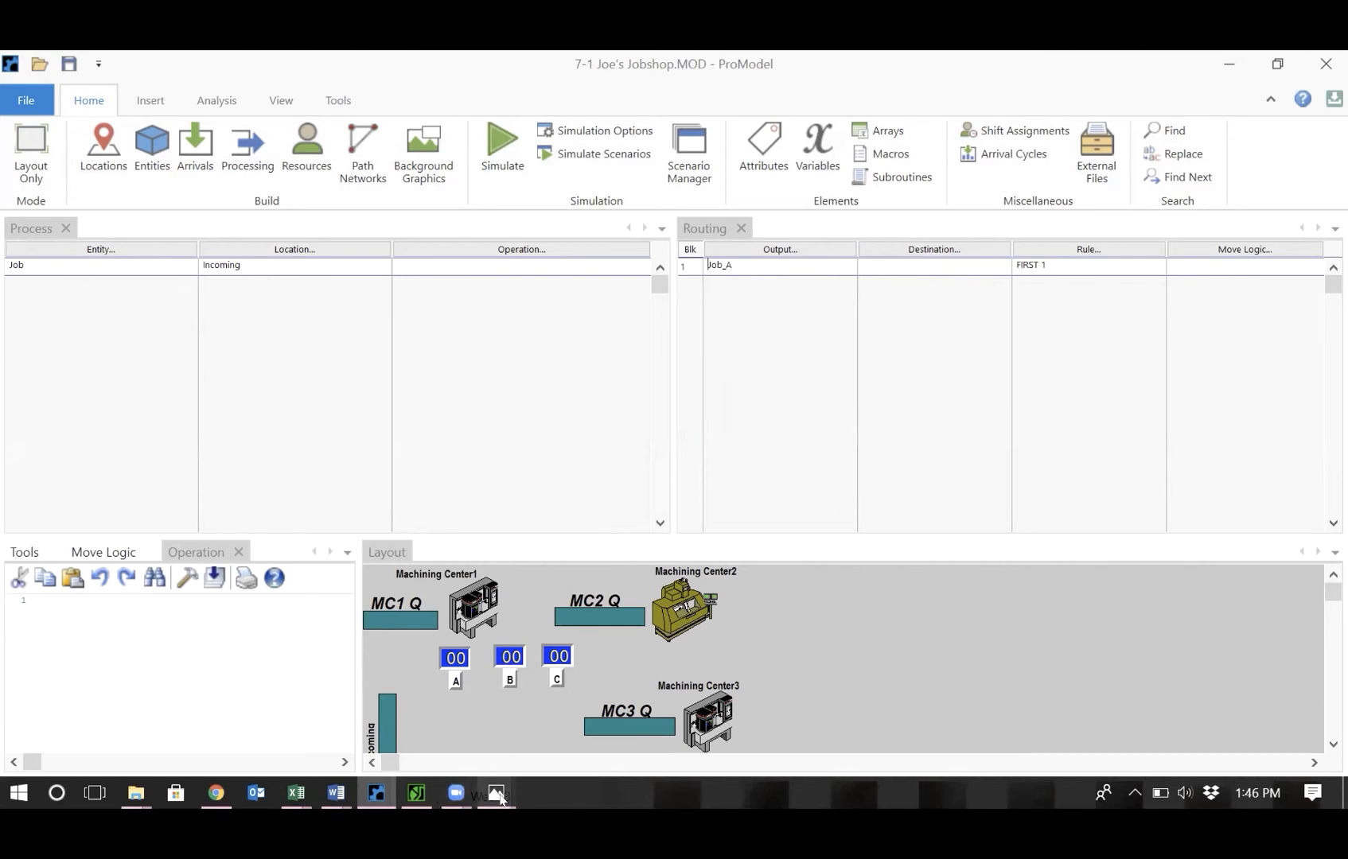
Check the job routing table in the job shop sketch again.
mouse_move(496, 792)
click(507, 731)
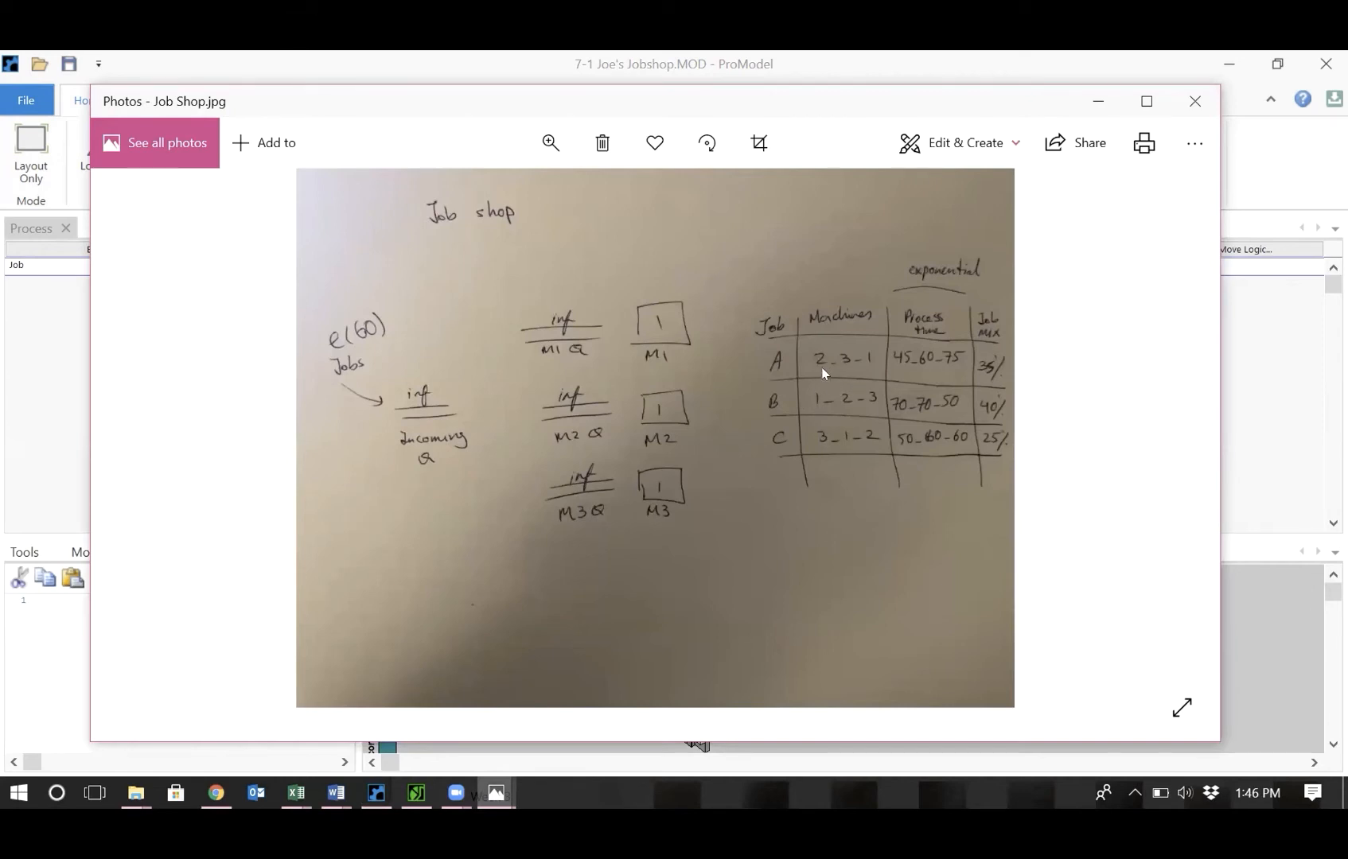
click(1272, 430)
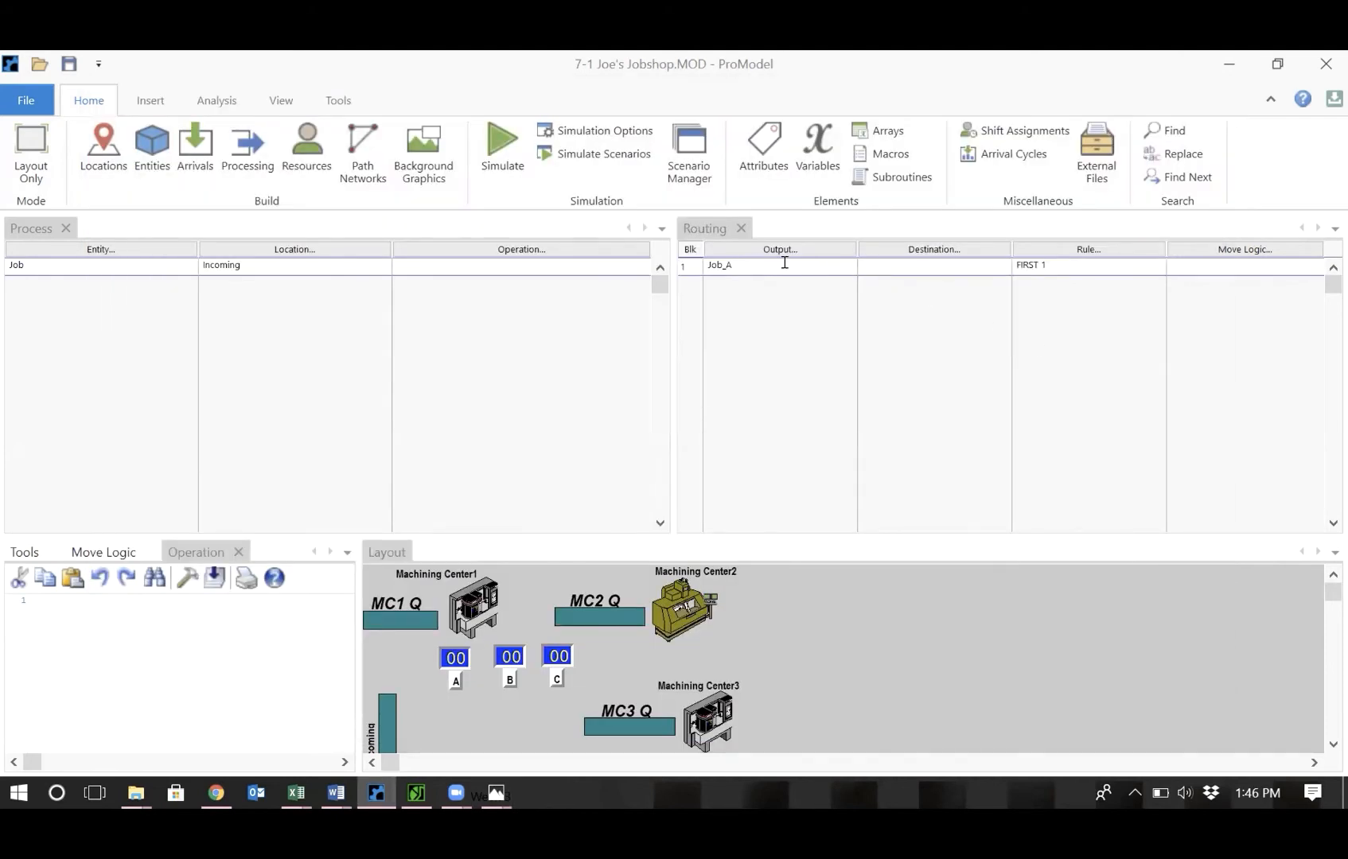
Route Job_A to destination MC2_Q with a Probability routing rule of 0.35.
click(957, 250)
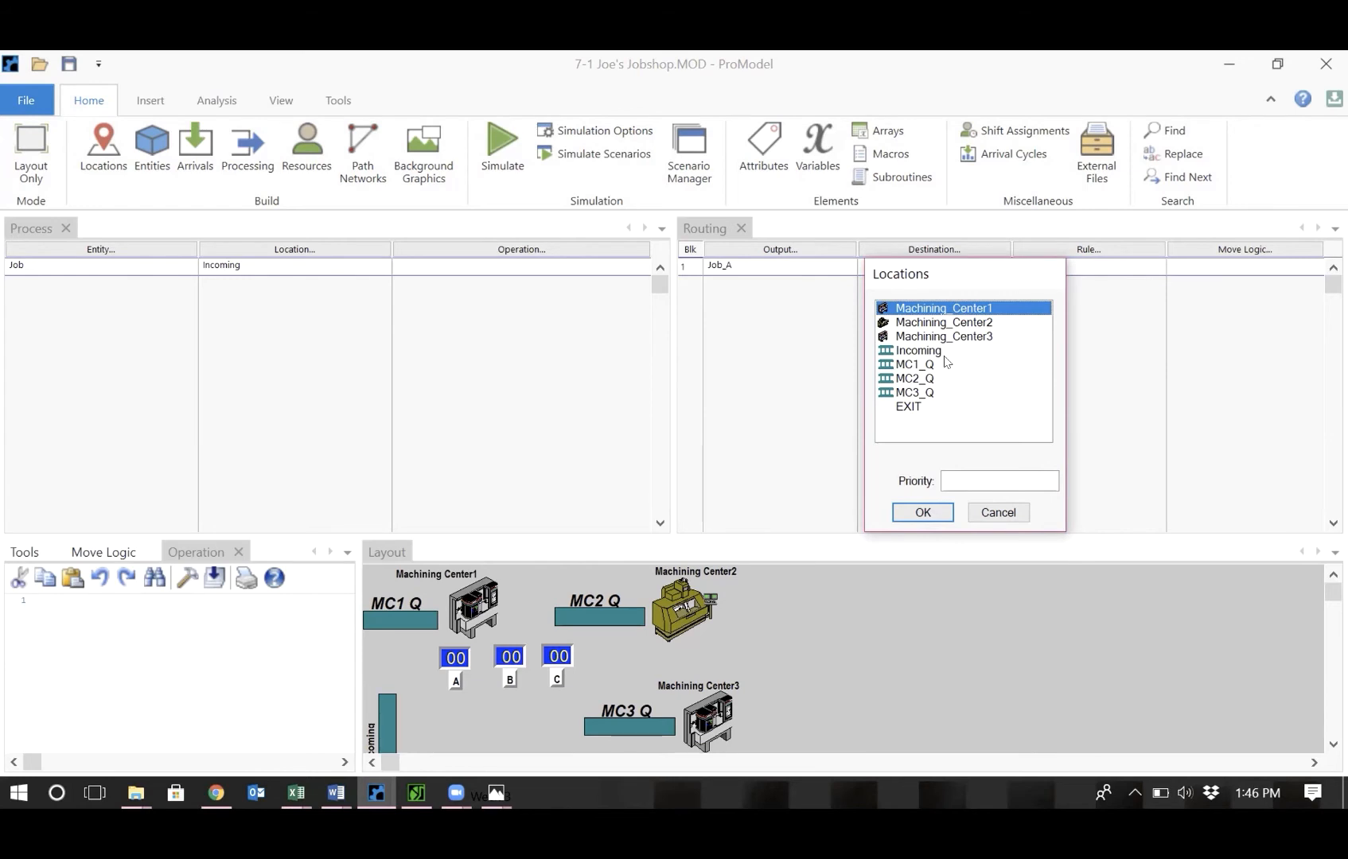
double_click(911, 380)
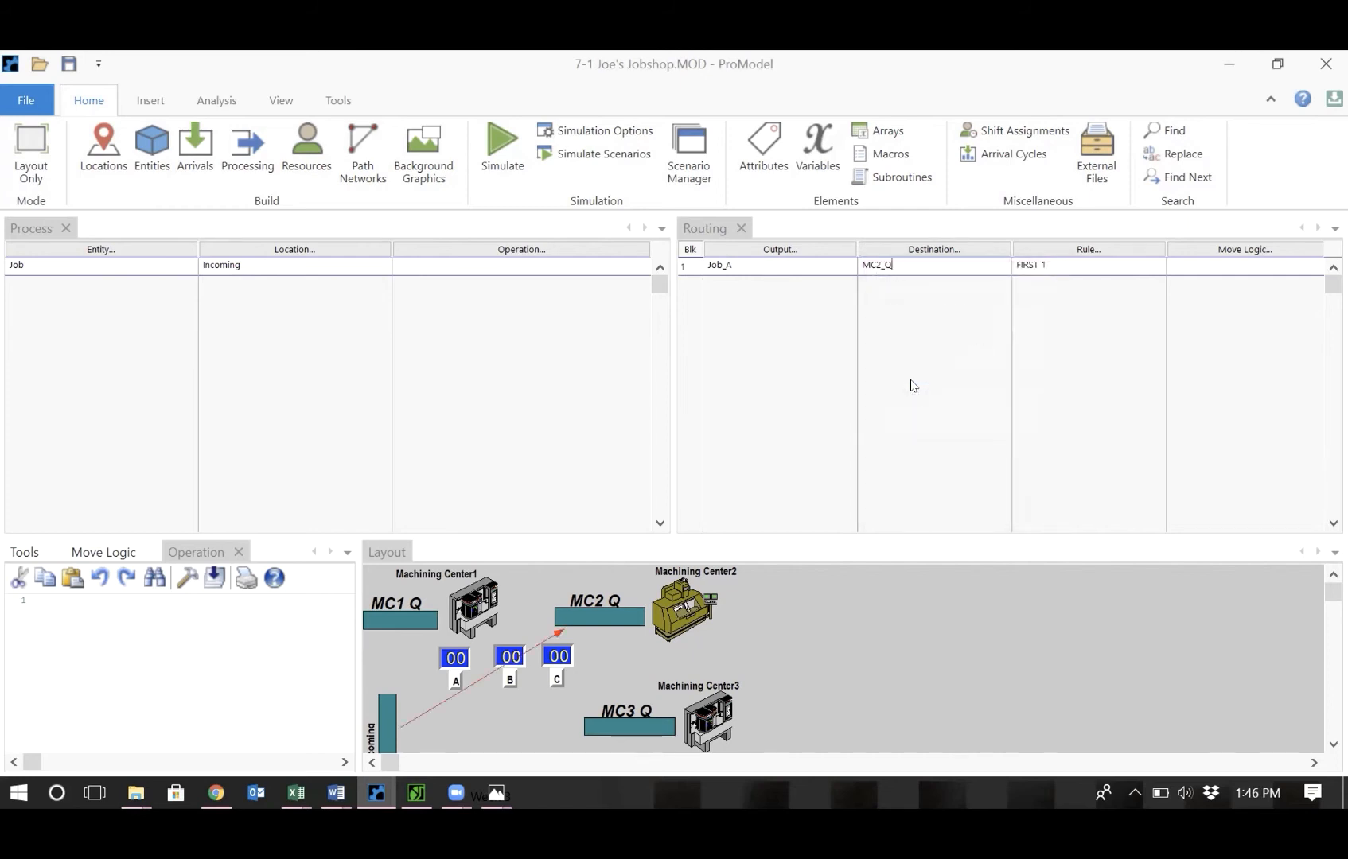
click(1121, 249)
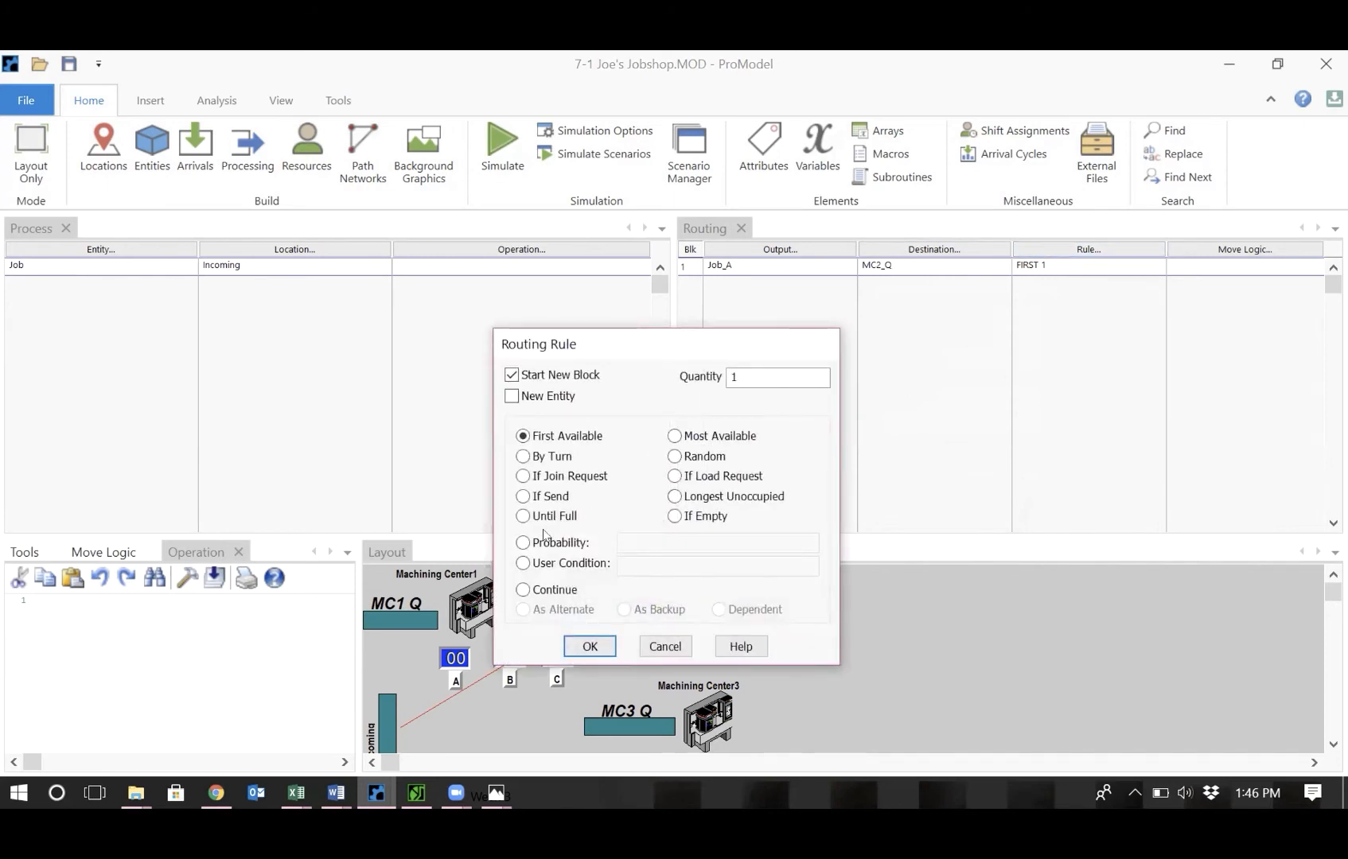
click(545, 542)
click(640, 537)
text(0.)
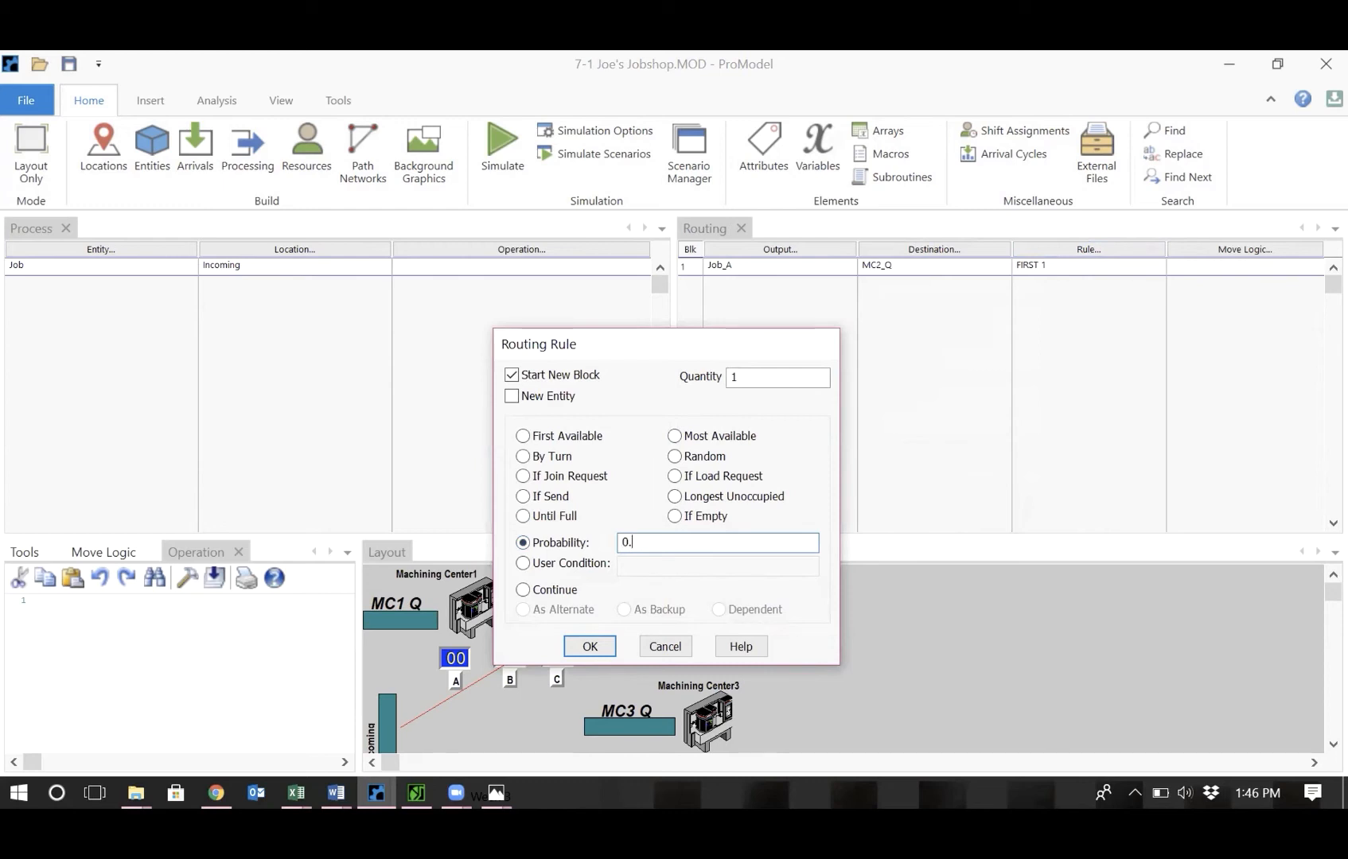
text(35)
click(579, 645)
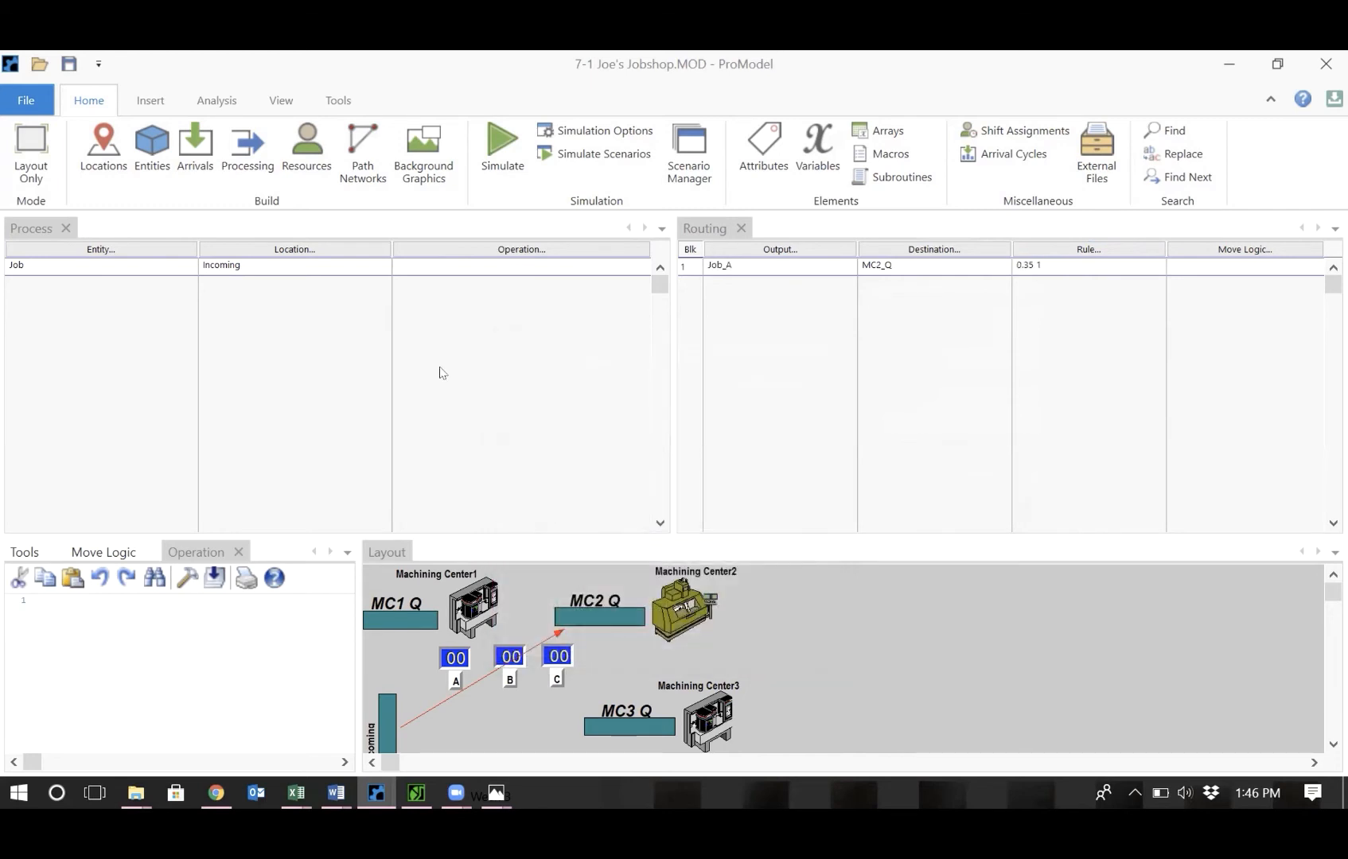
Add a second routing line sending output Job_B to MC1_Q with probability 0.45.
click(785, 263)
key(Return)
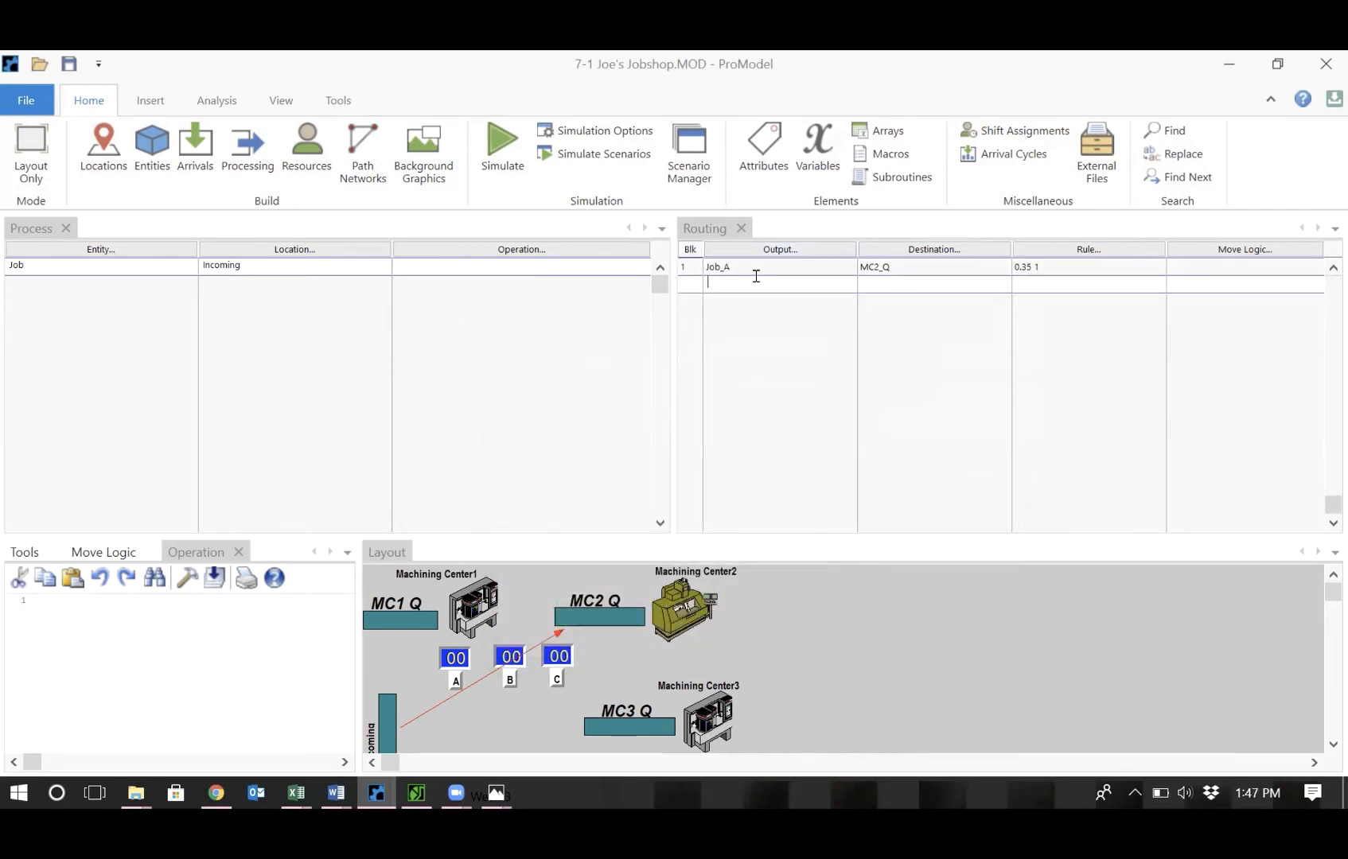
double_click(756, 276)
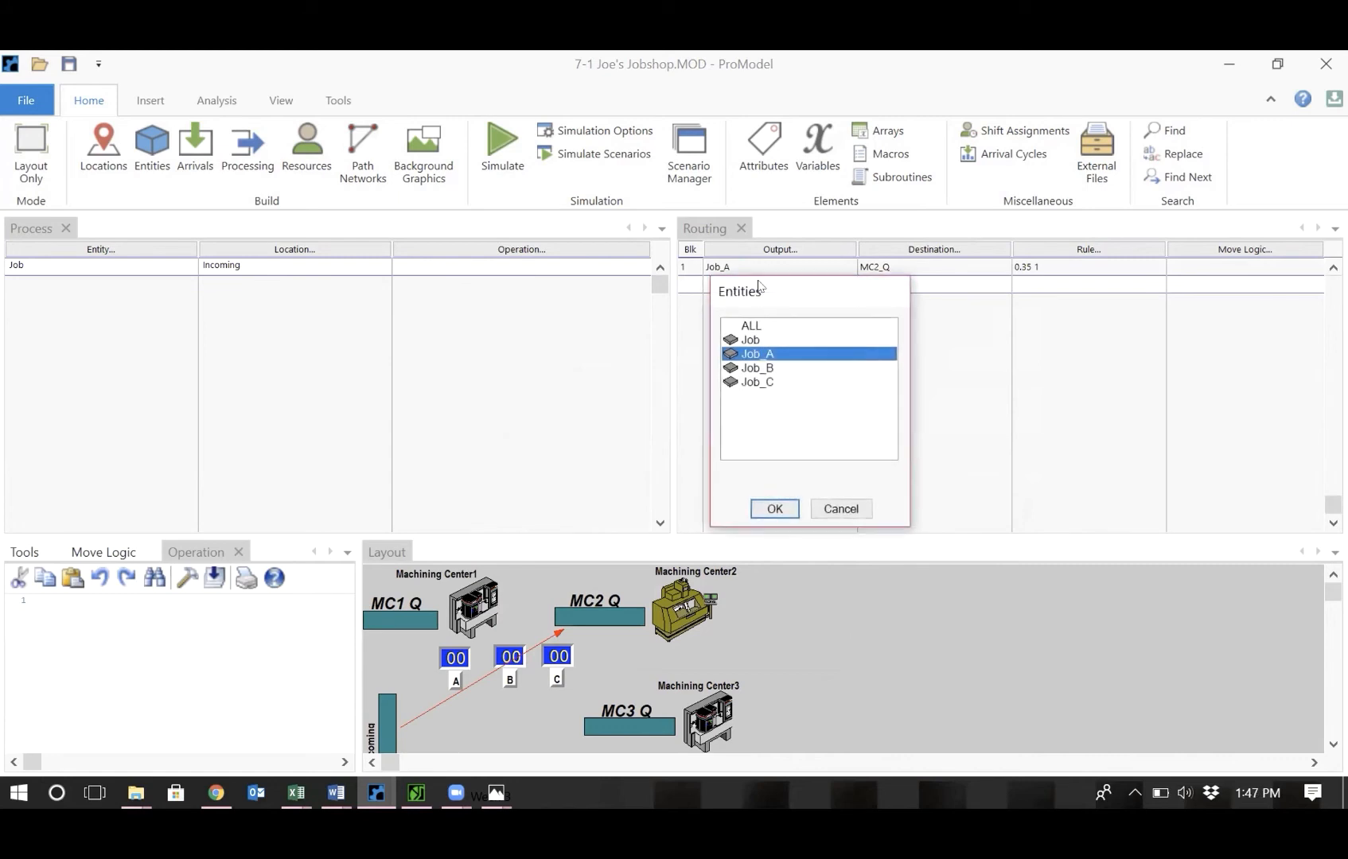
double_click(761, 375)
double_click(906, 284)
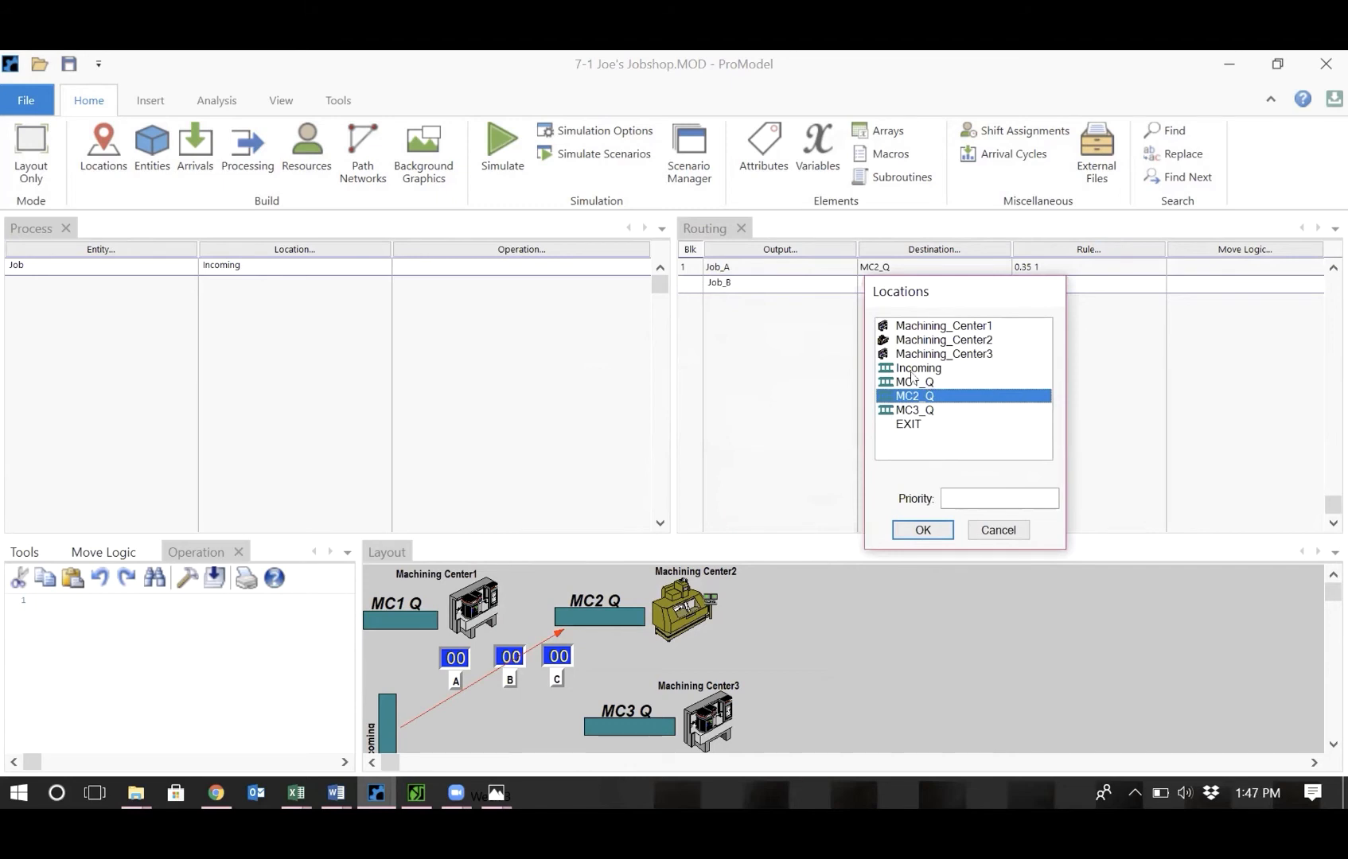
double_click(910, 381)
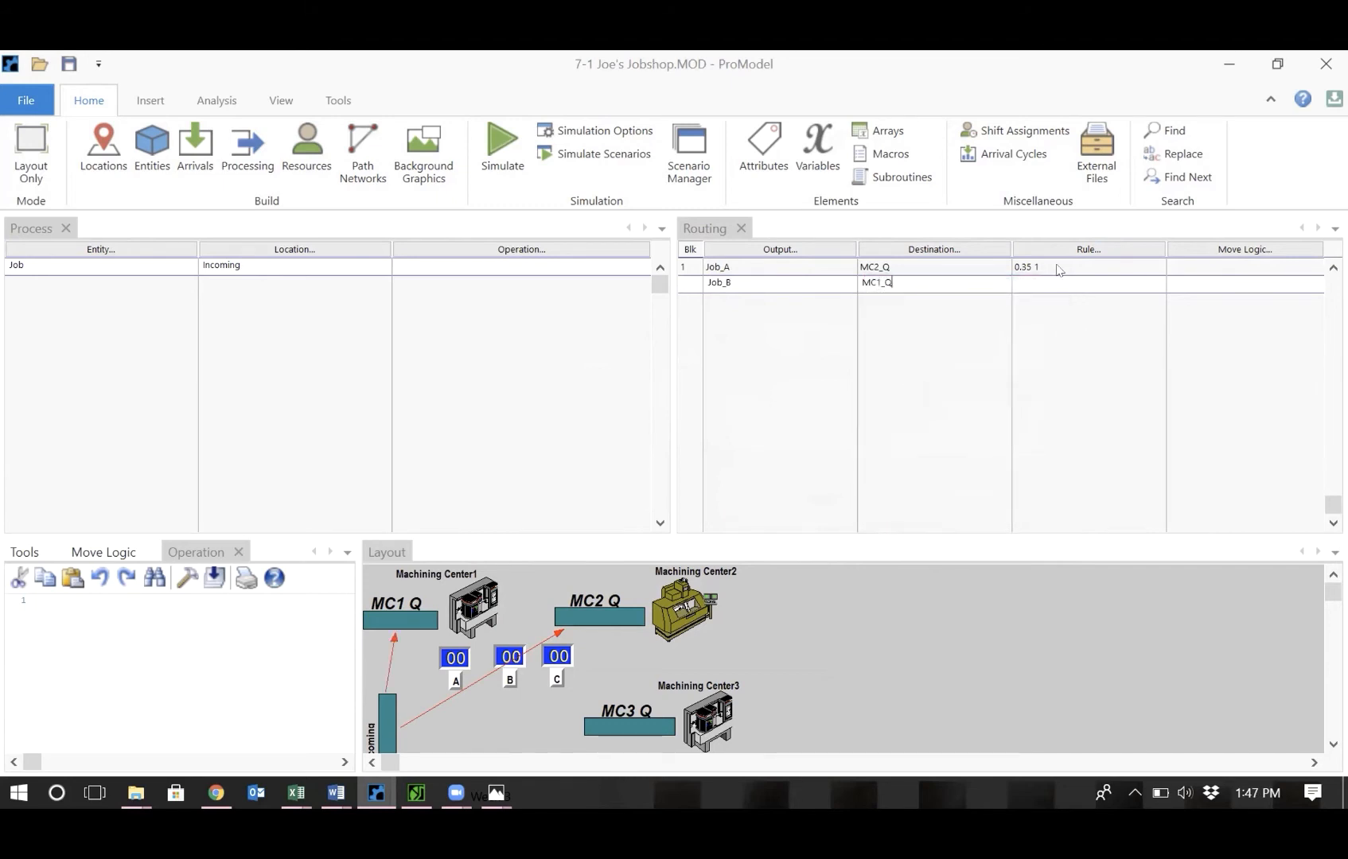
double_click(1041, 279)
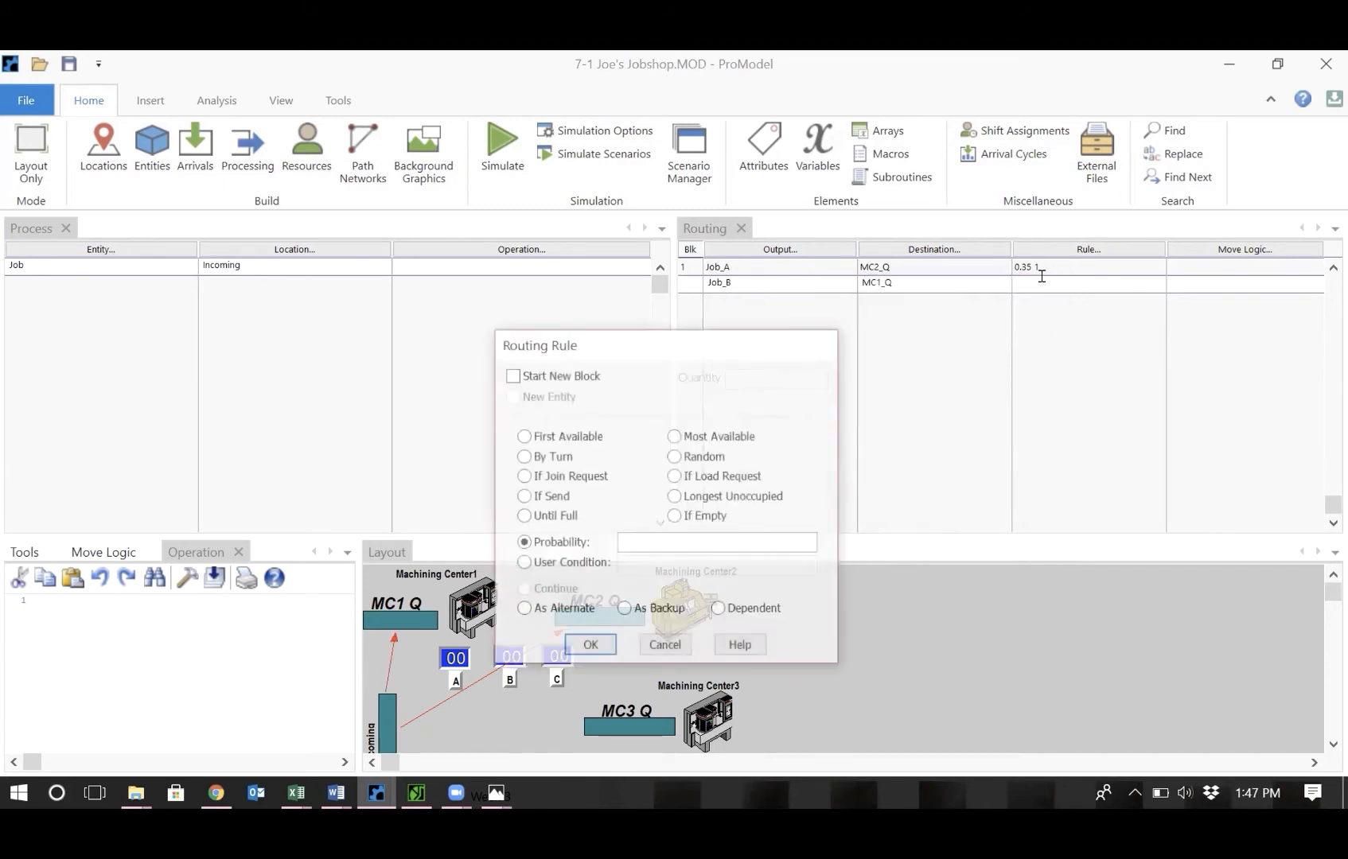
click(660, 542)
text(0.45)
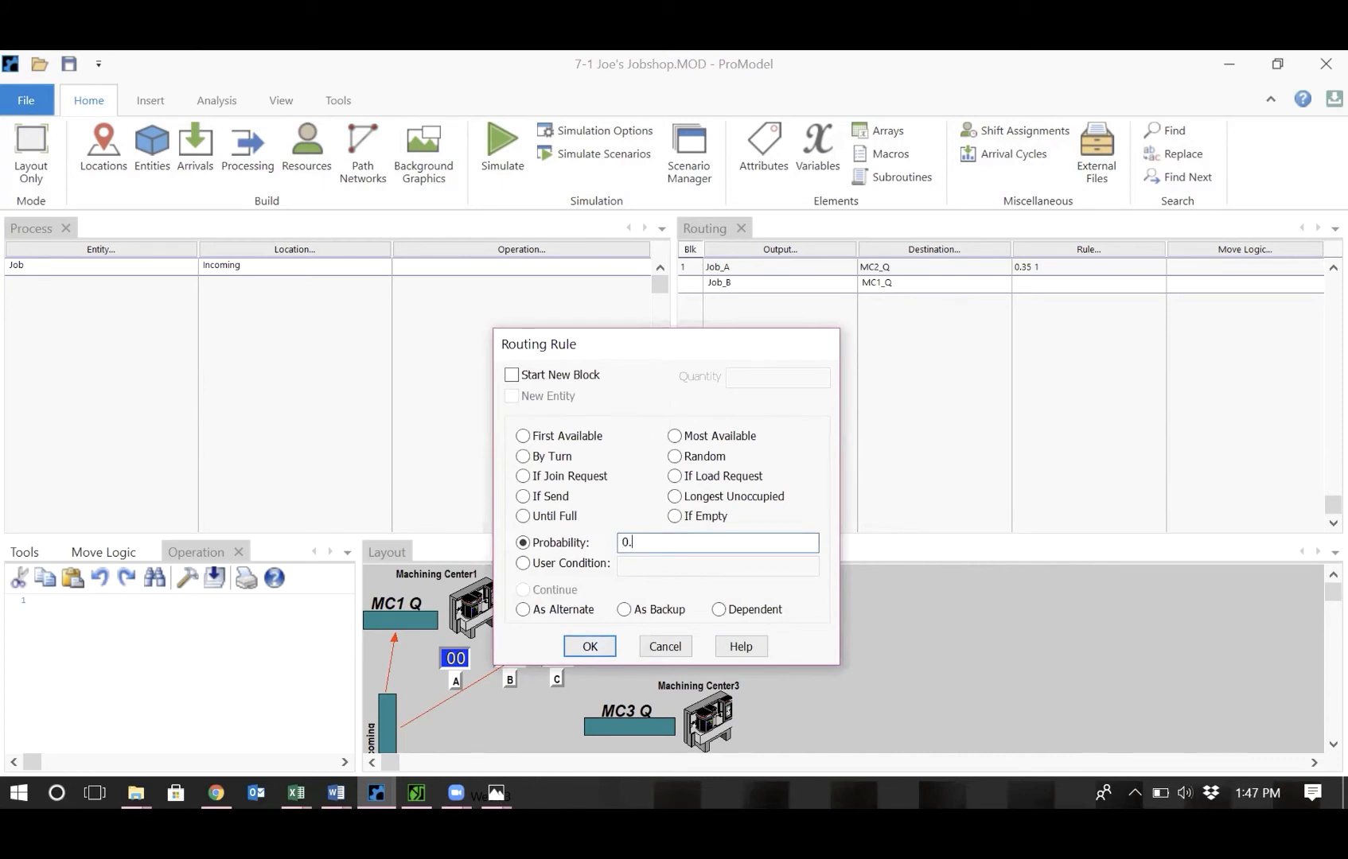
click(586, 646)
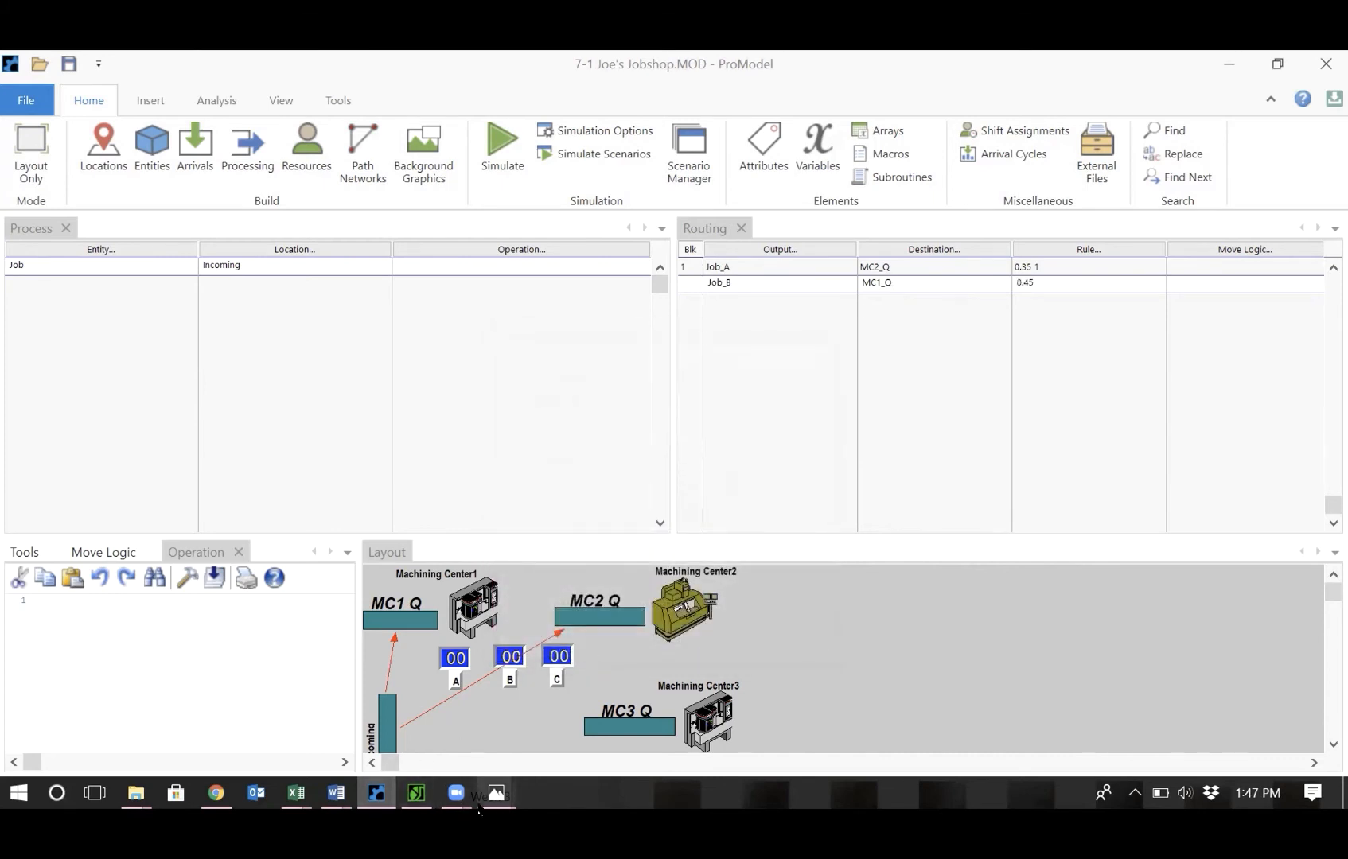
Check the job sketch and change Job_B's routing probability to 0.40.
mouse_move(478, 806)
click(485, 717)
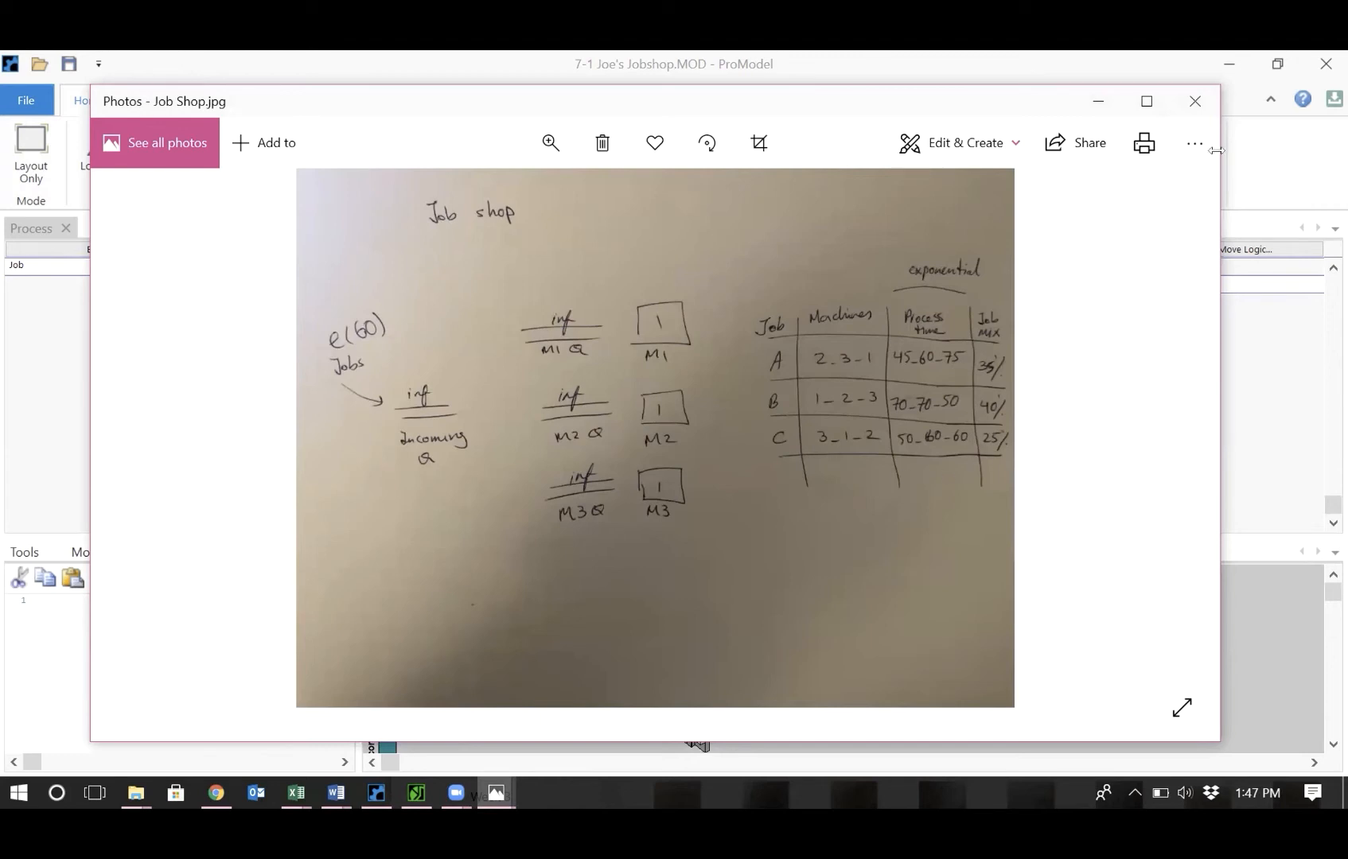
click(1271, 171)
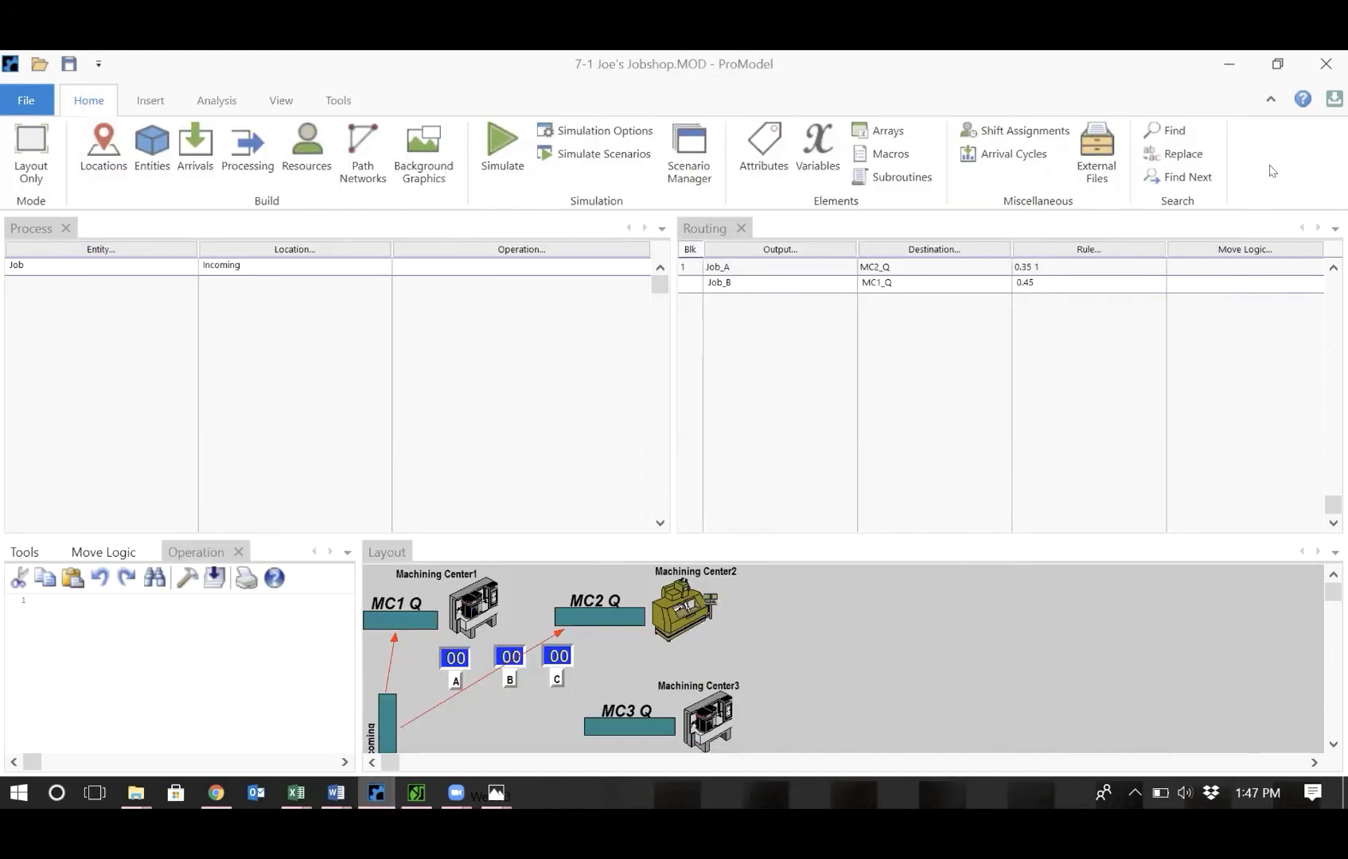
double_click(1050, 280)
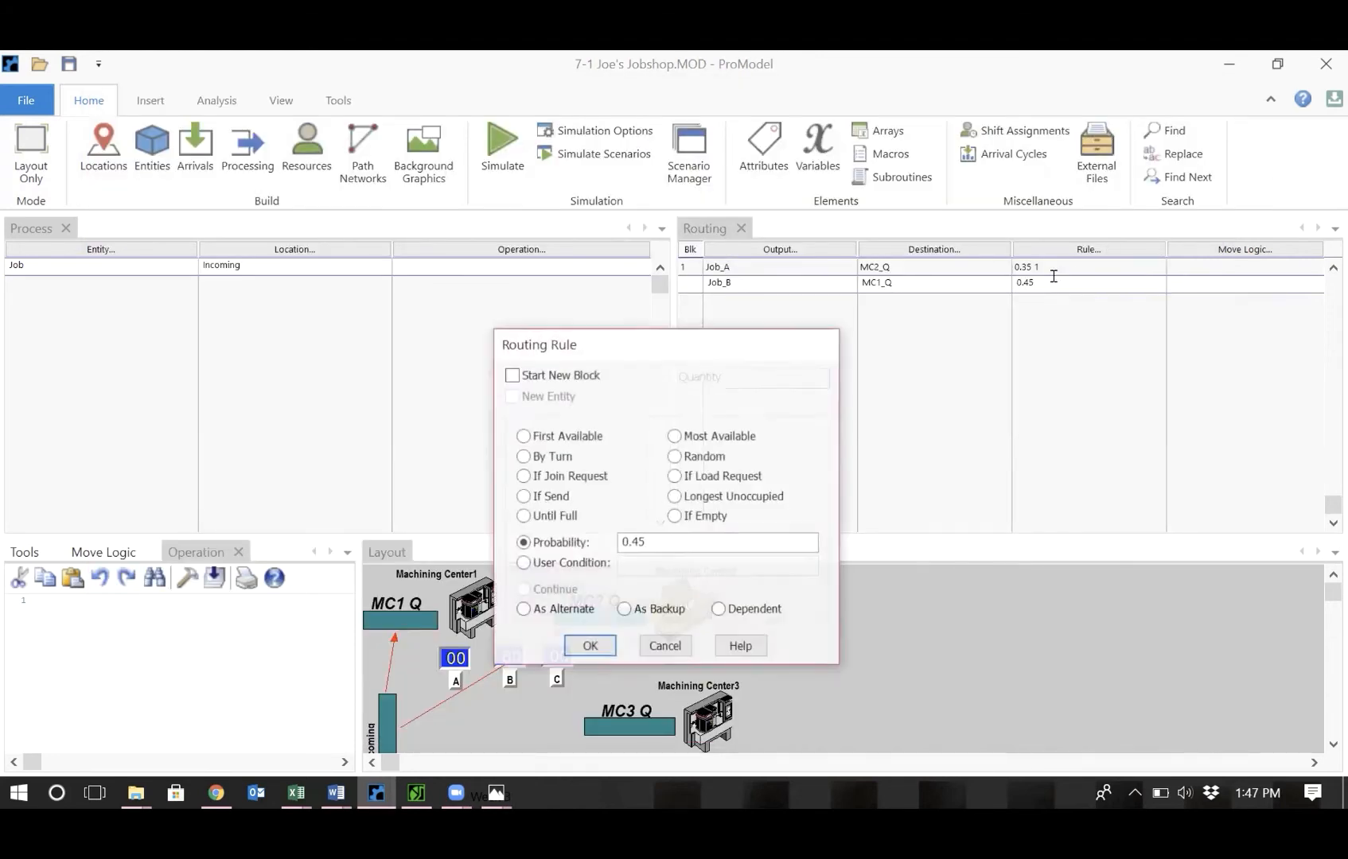
click(661, 536)
key(BackSpace)
text(0)
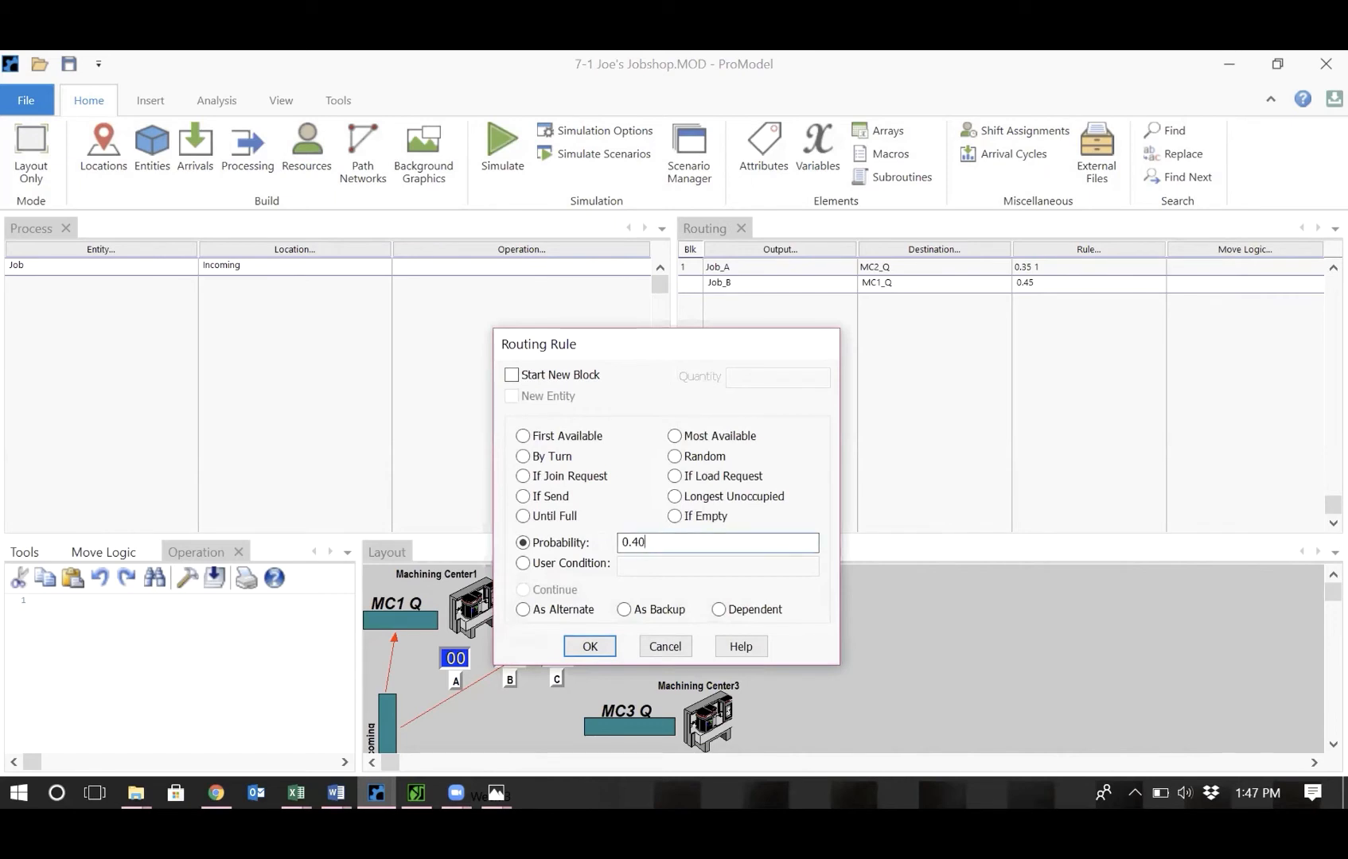
click(570, 641)
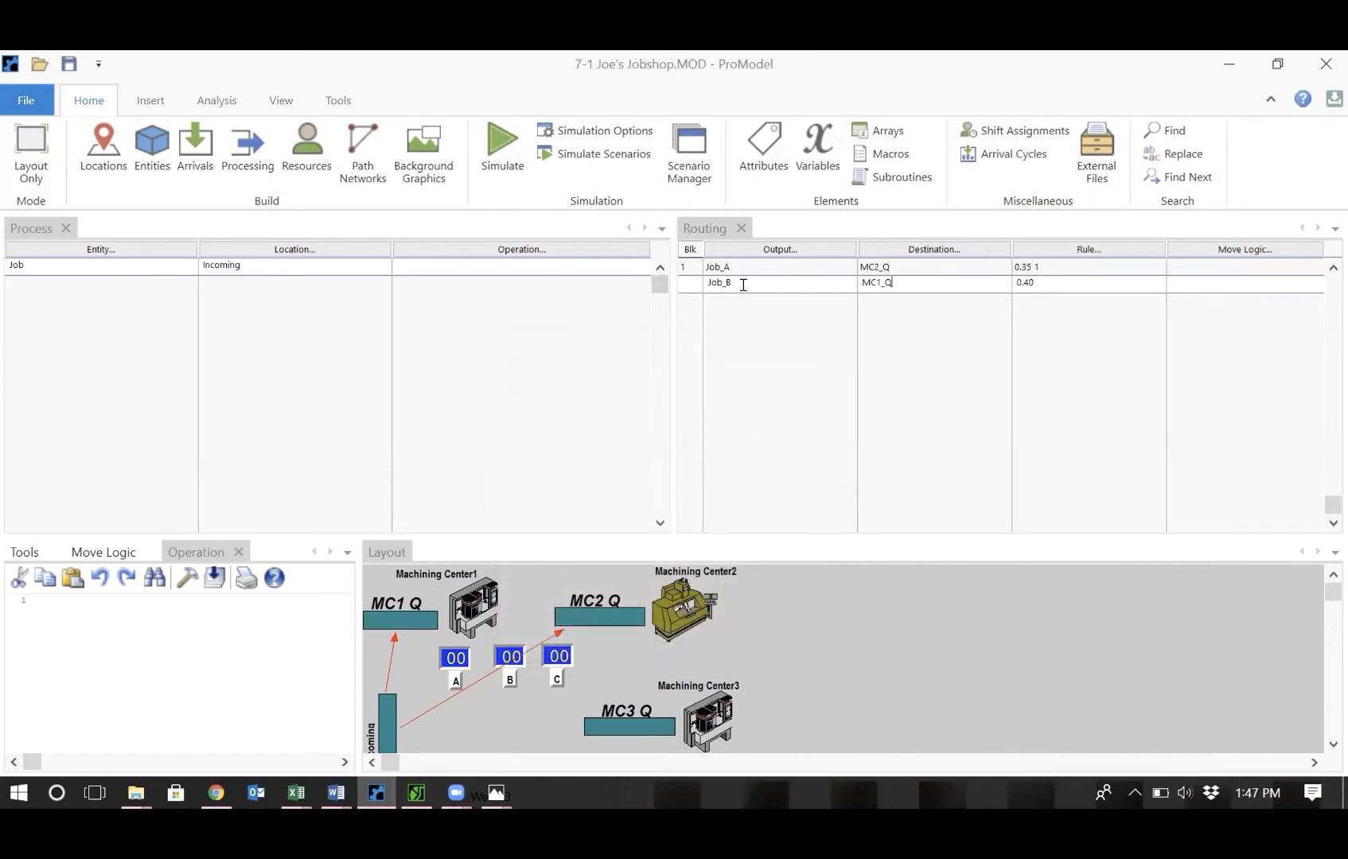
key(Return)
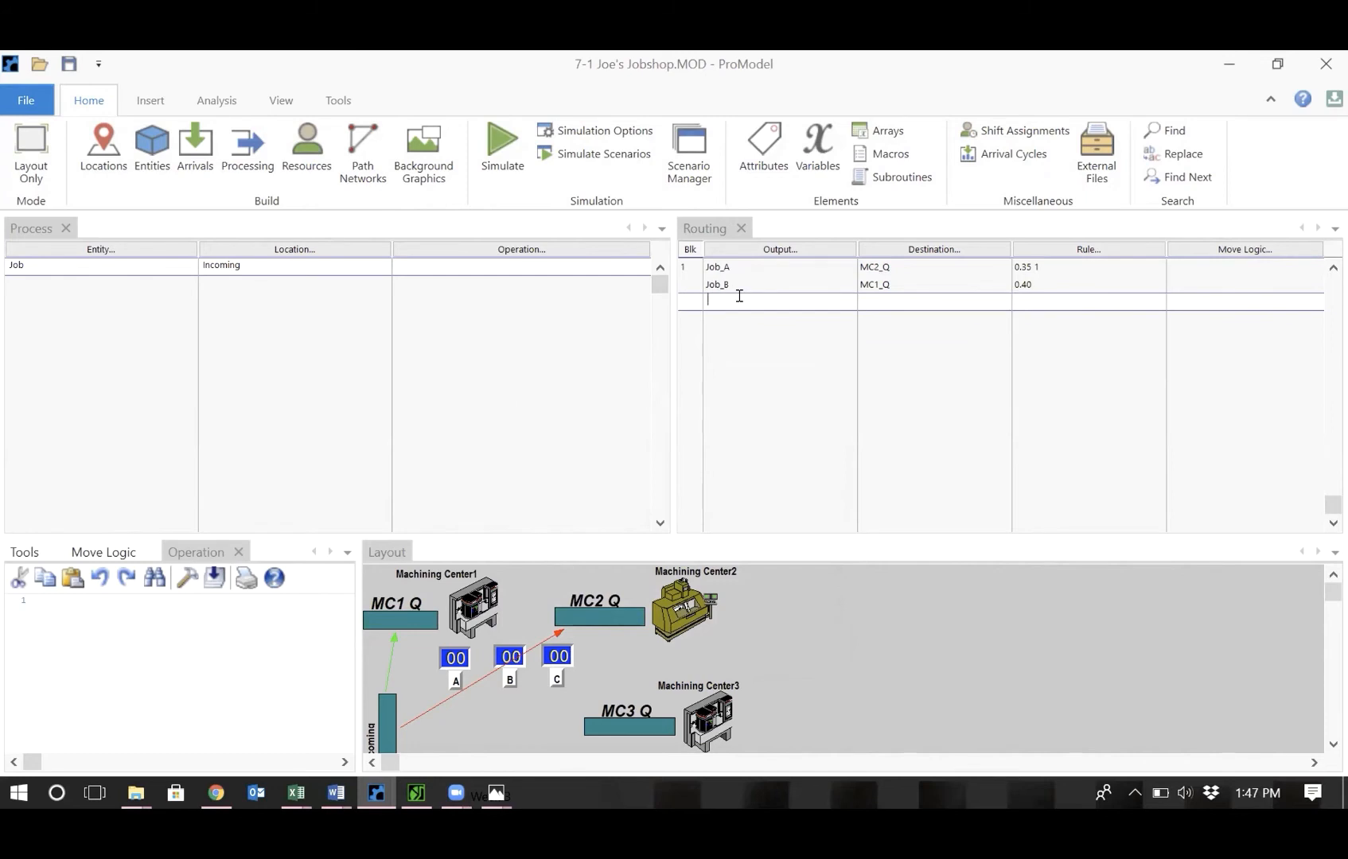
Add a third routing line sending output Job_C to MC3_Q with a probability of 0.25.
double_click(738, 300)
double_click(764, 399)
double_click(894, 306)
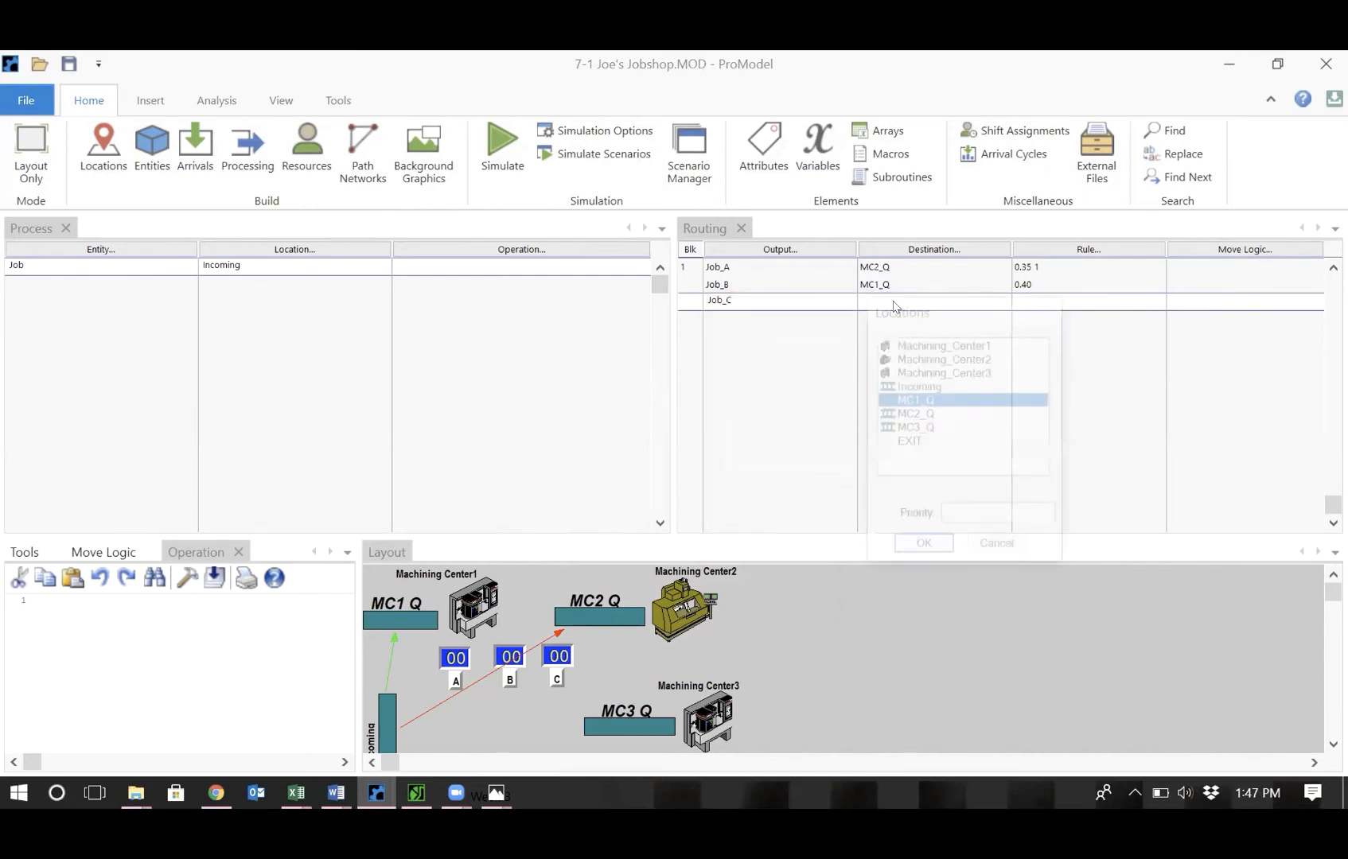
double_click(915, 429)
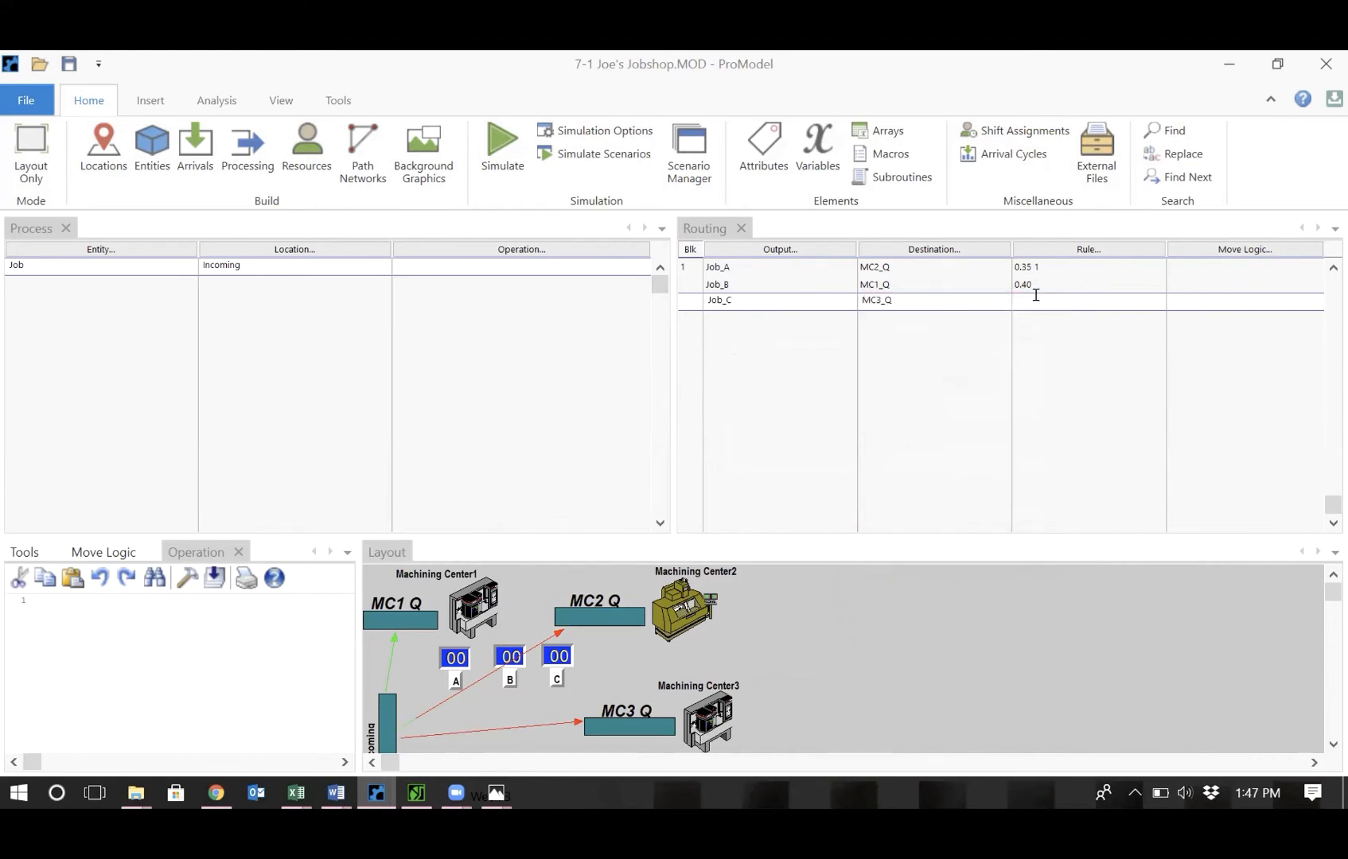
double_click(1035, 294)
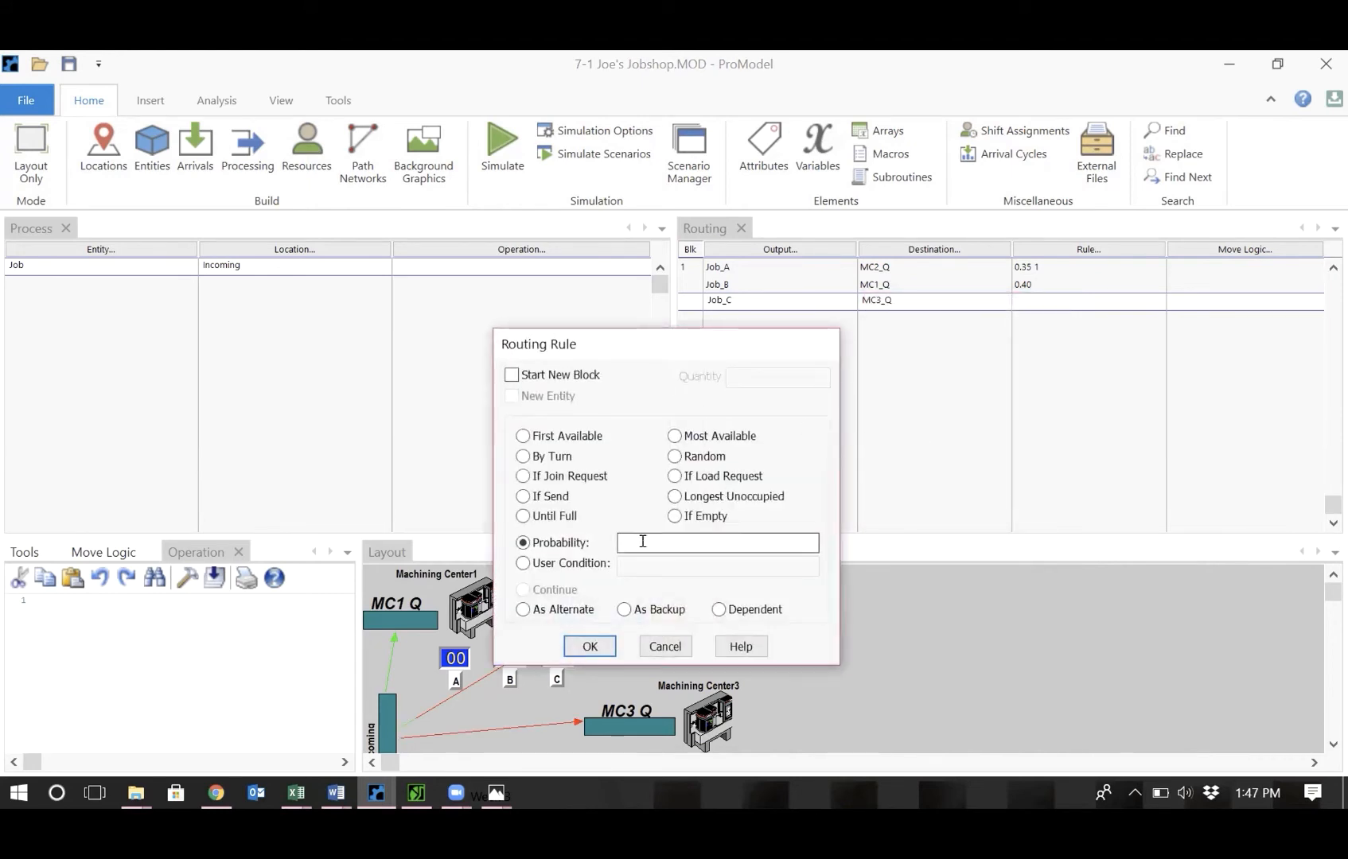
text(0.25)
click(578, 646)
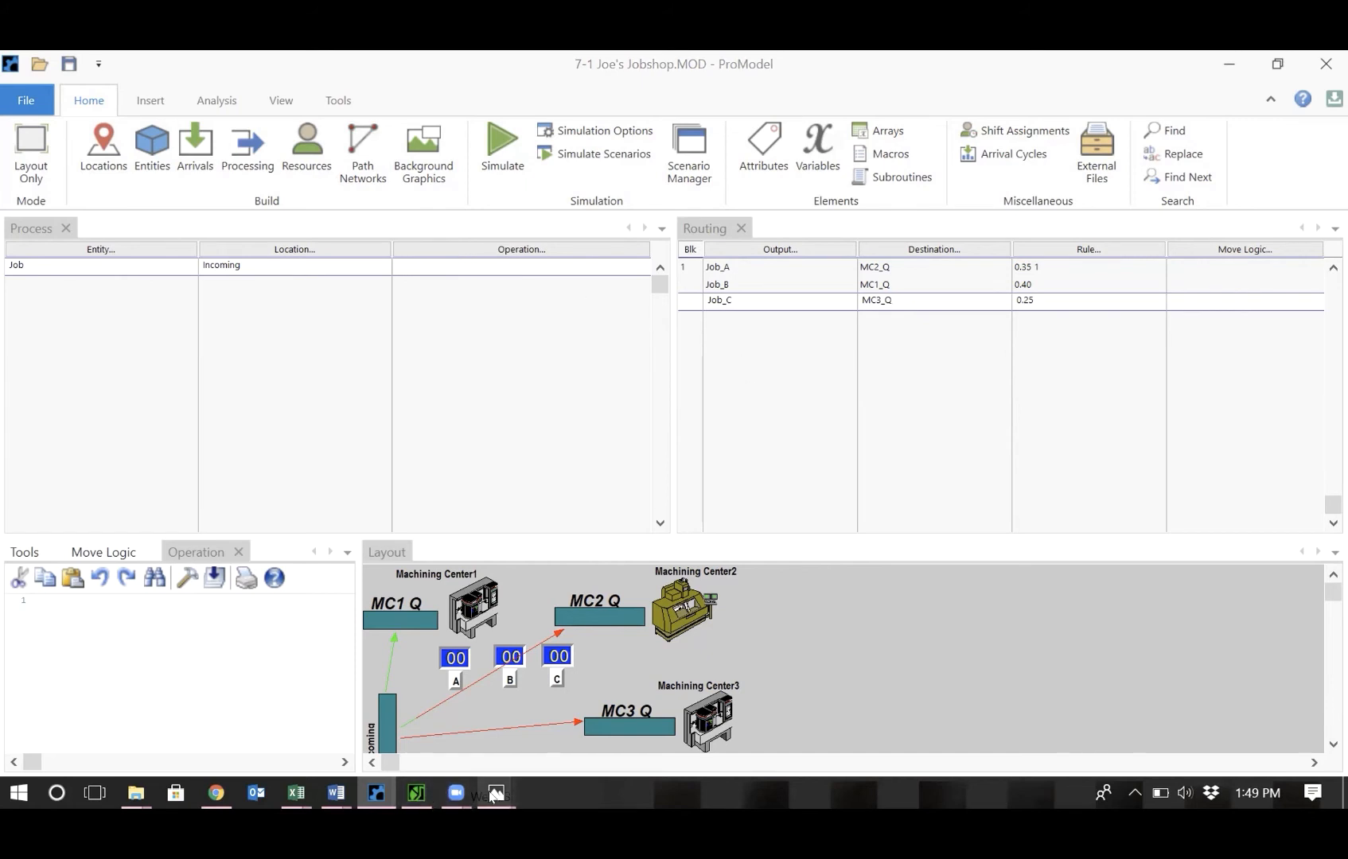
Select entity Job_A and create its process at MC2_Q routed to Machining_Center2.
mouse_move(495, 793)
click(531, 716)
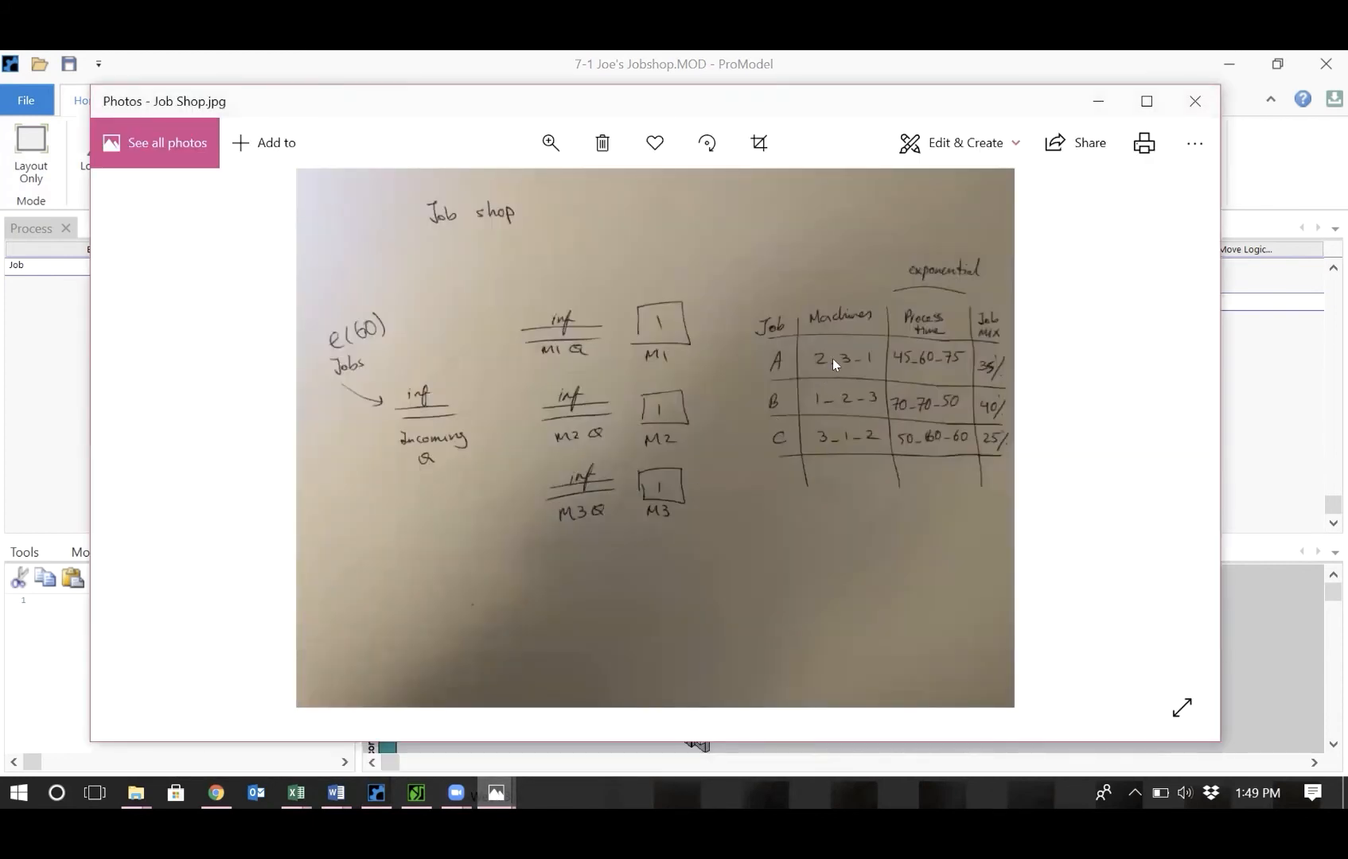
click(58, 387)
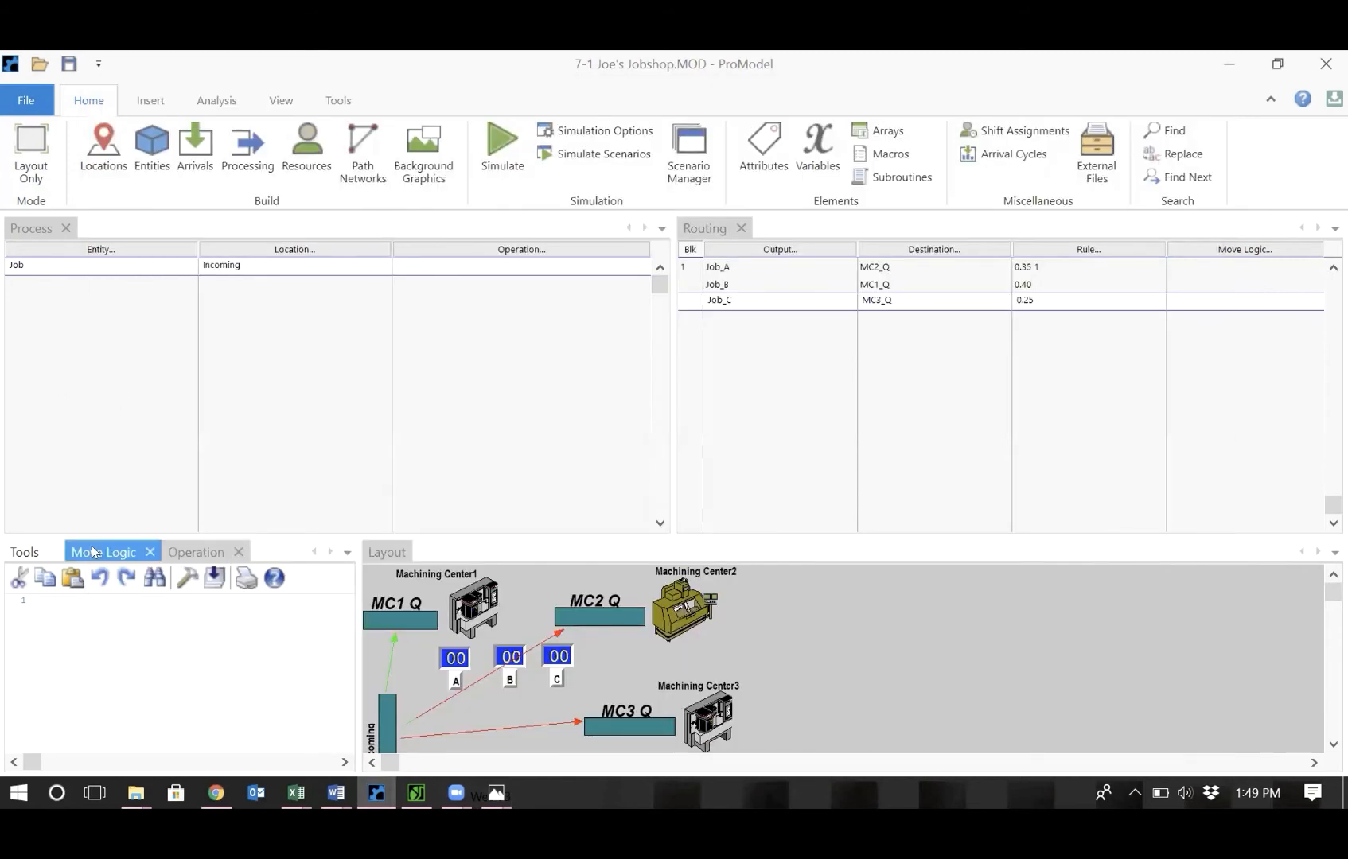
click(18, 552)
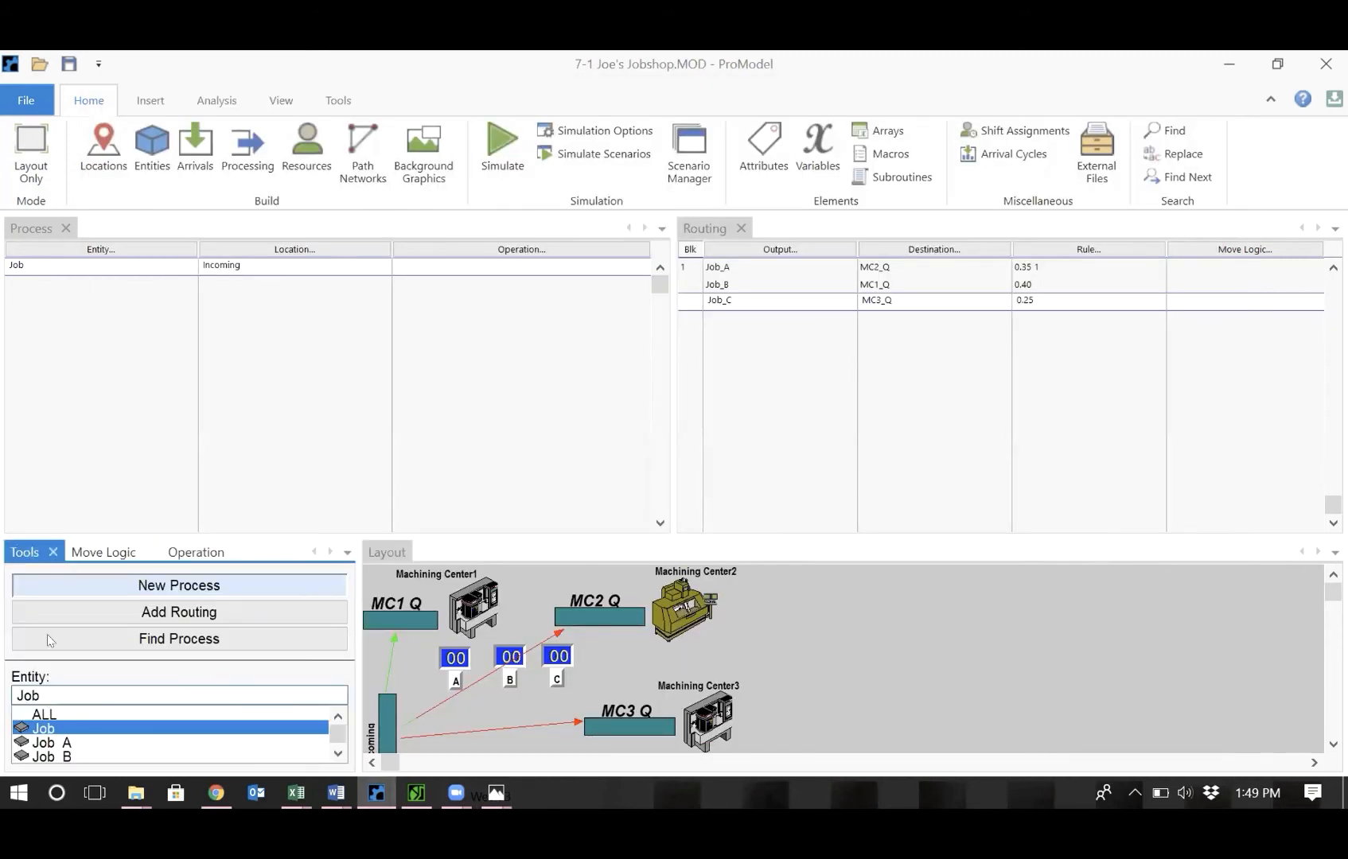
click(66, 742)
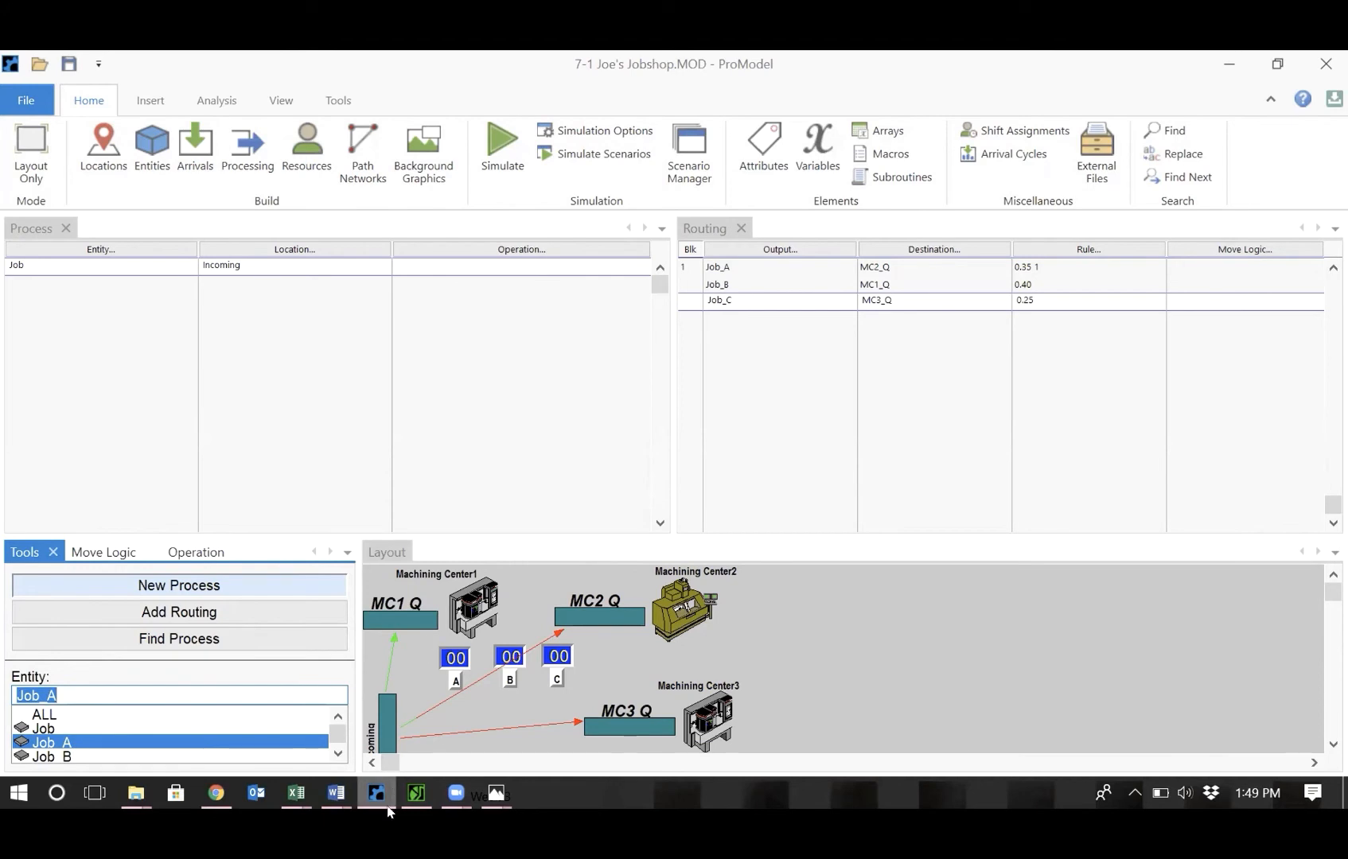
mouse_move(501, 796)
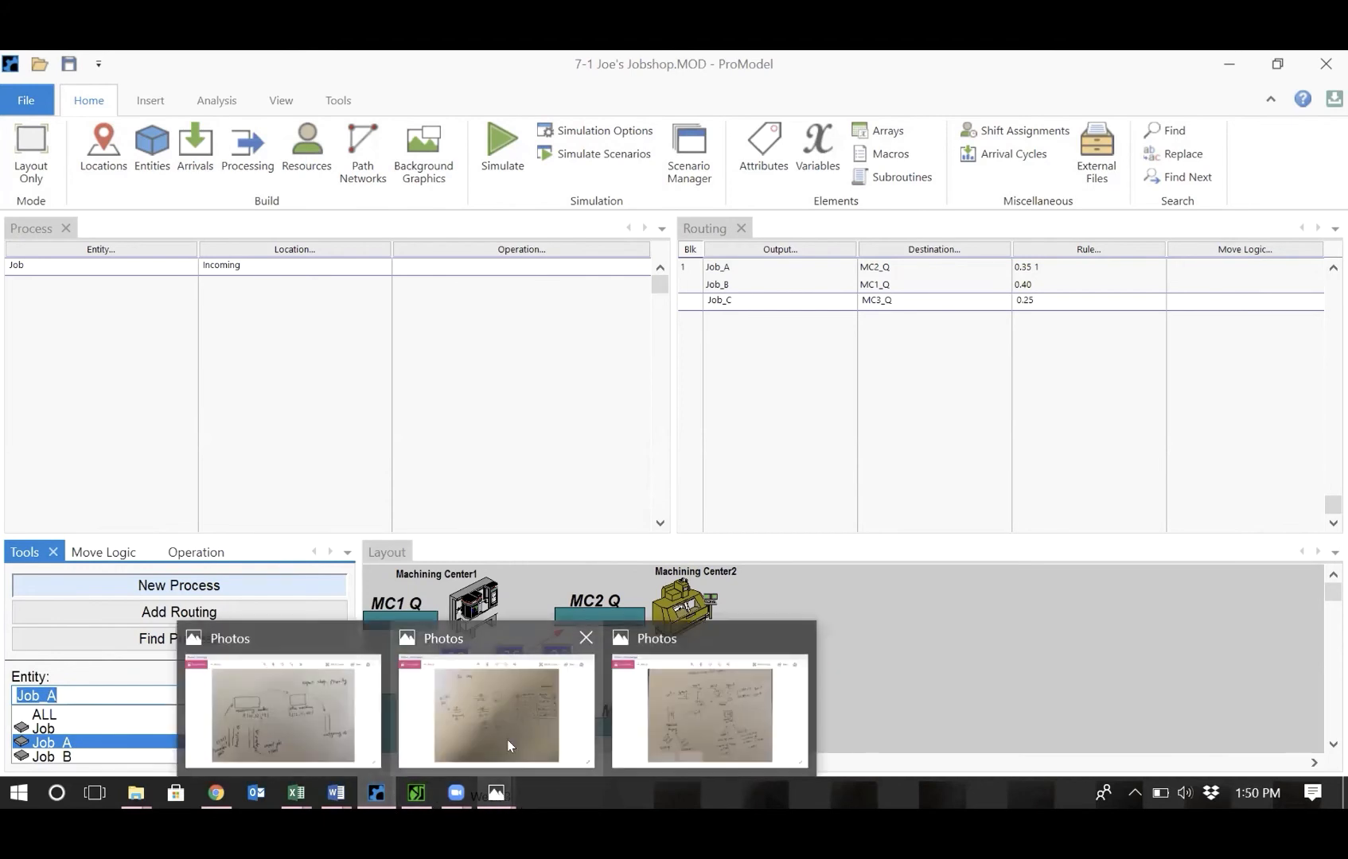
click(518, 703)
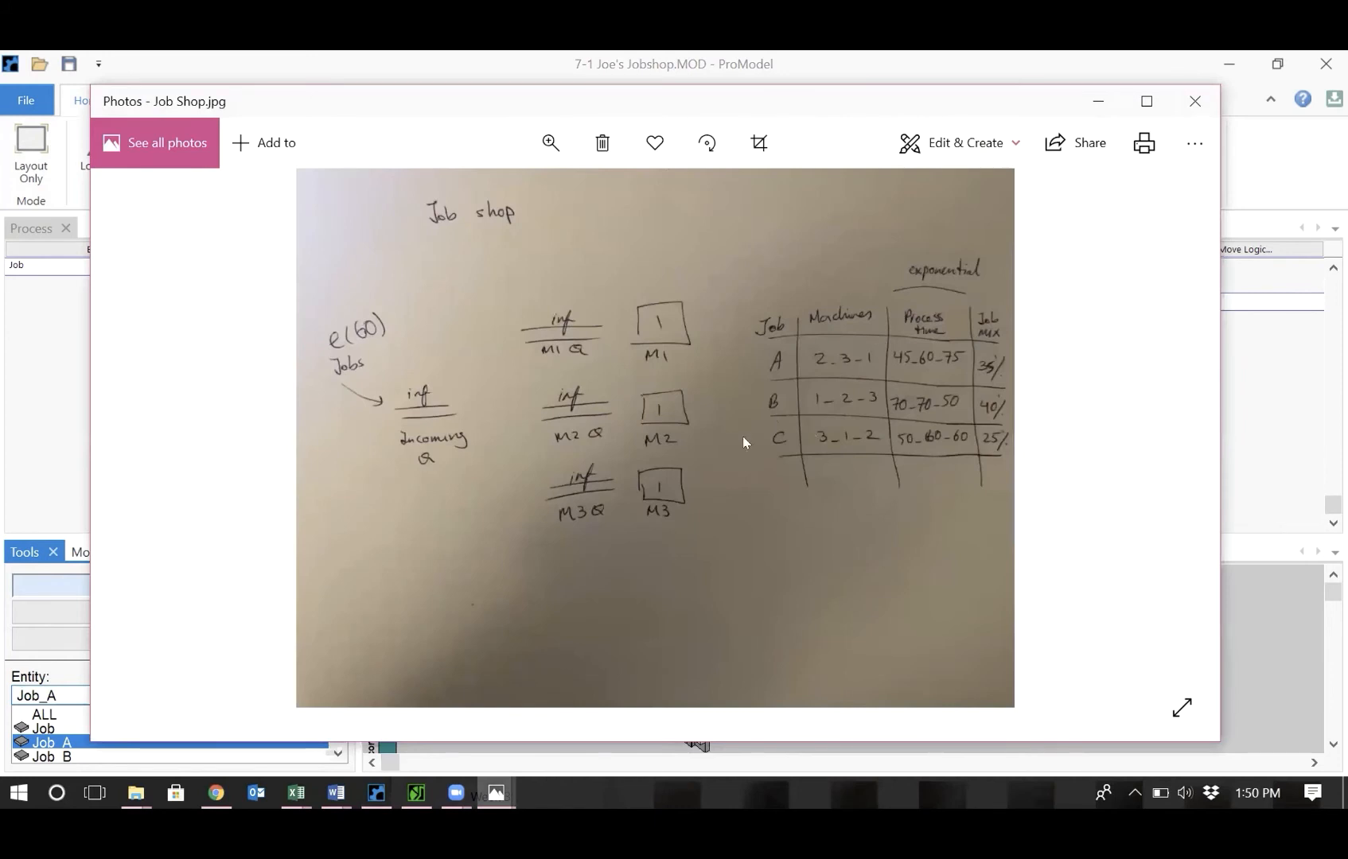
click(24, 561)
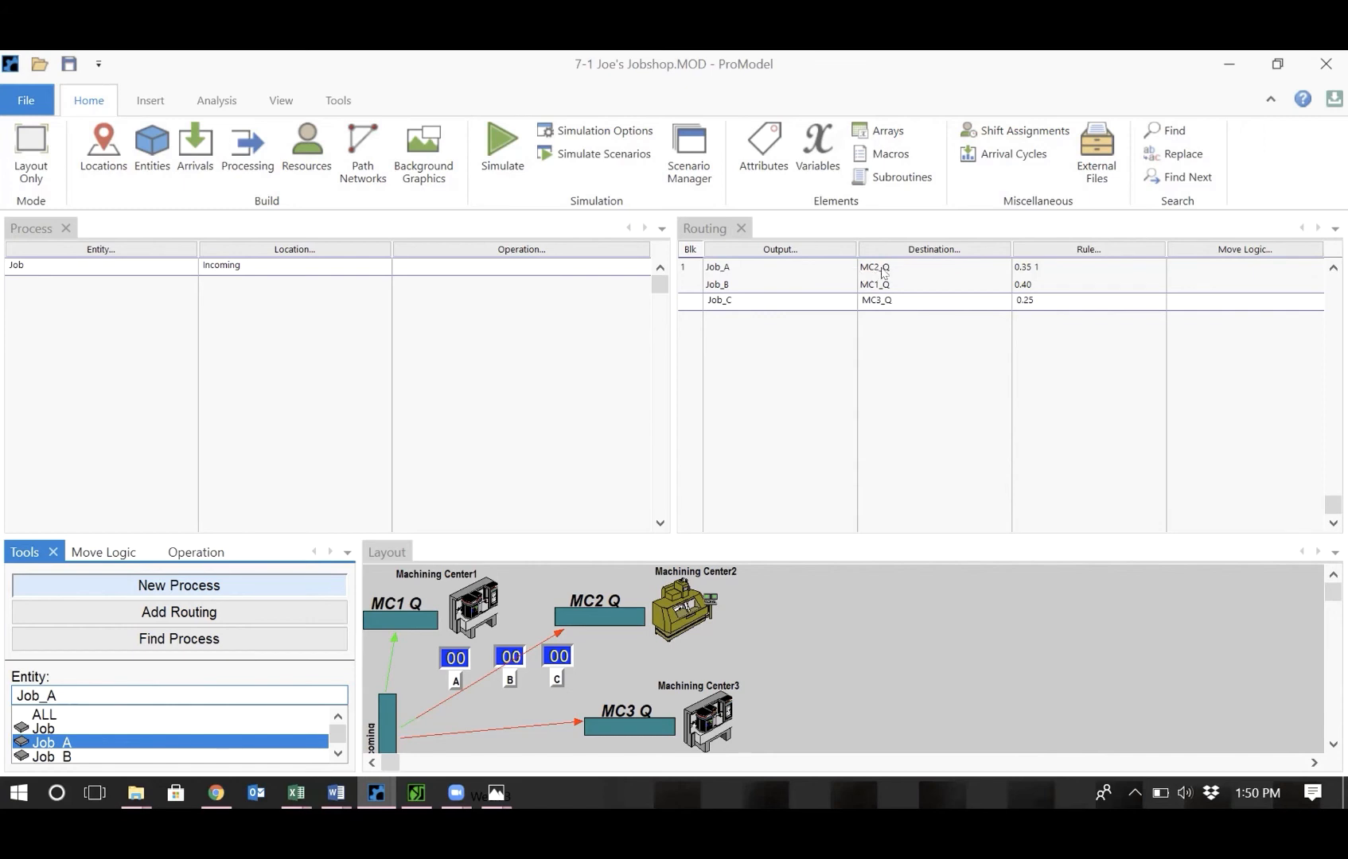
click(617, 607)
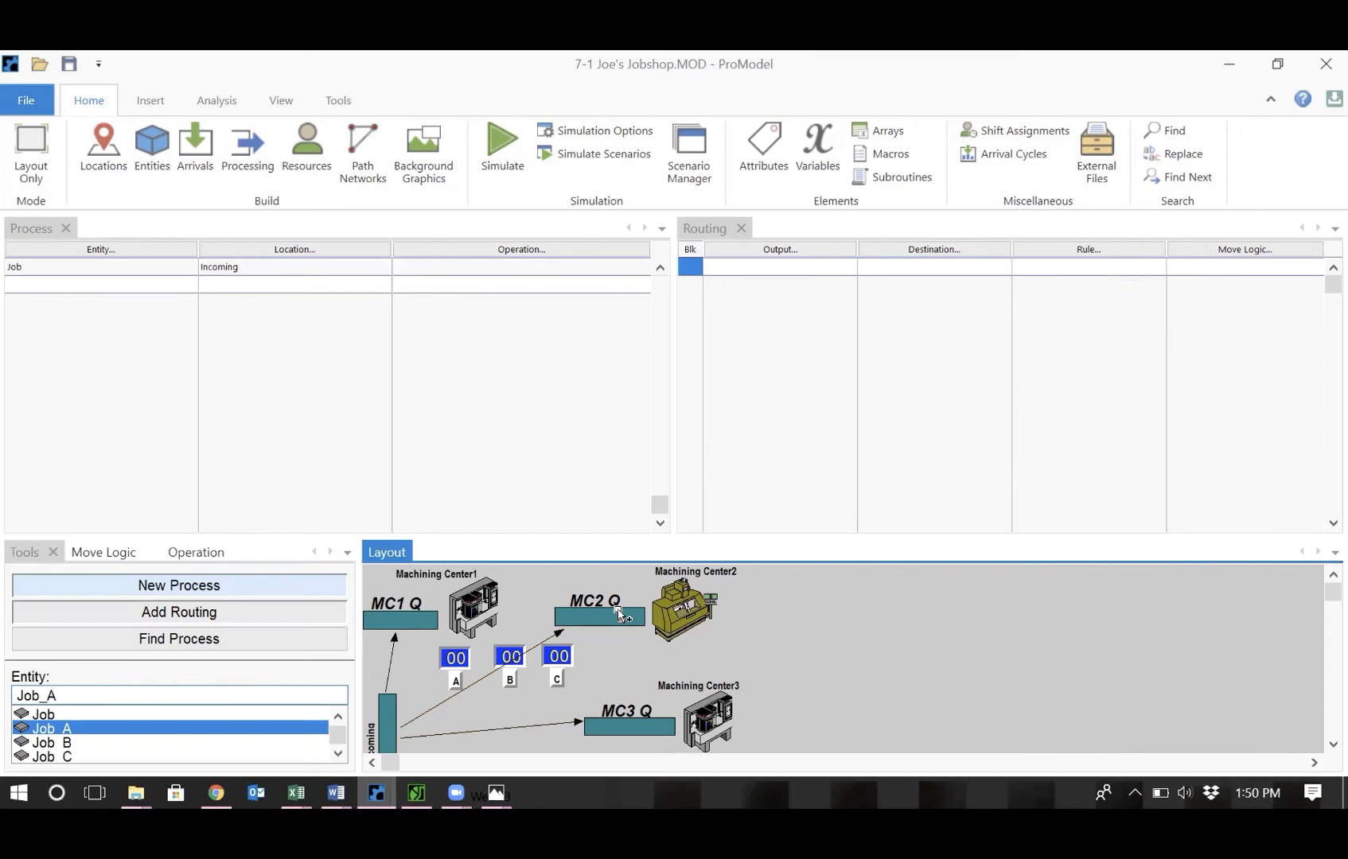
click(665, 603)
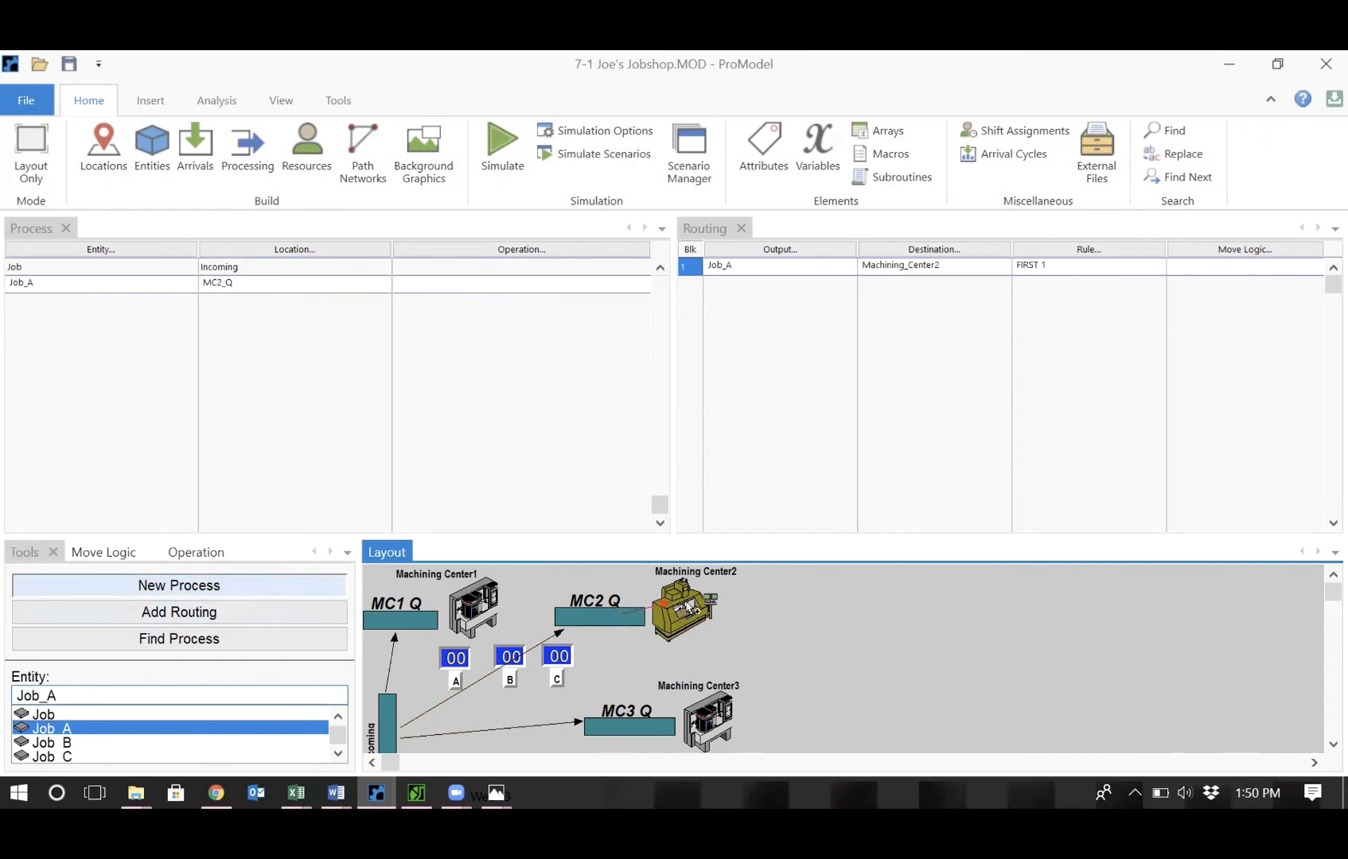
Add Job_A processes at Machining_Center2 routed to MC3_Q and at MC3_Q routed to Machining_Center3.
click(686, 606)
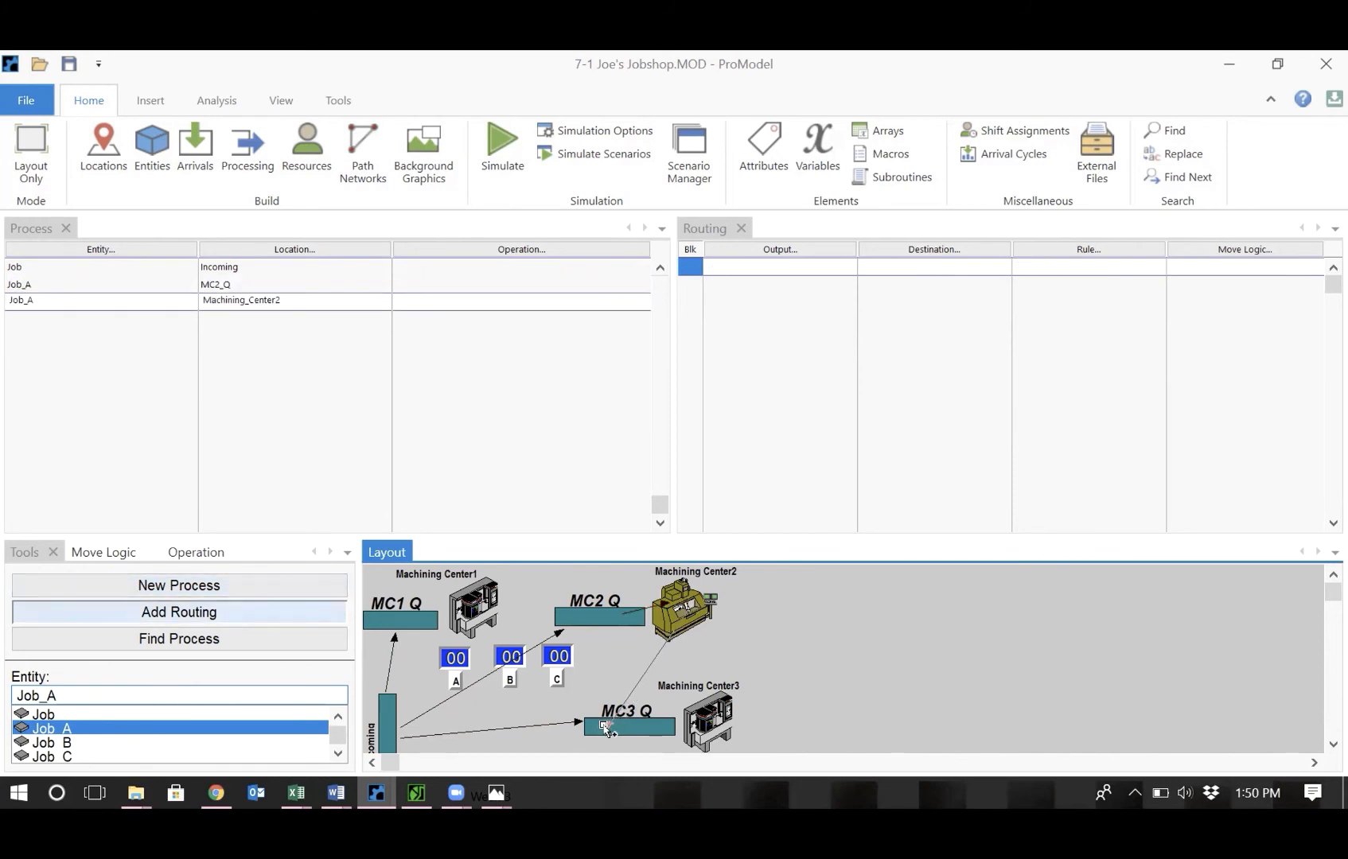
click(605, 726)
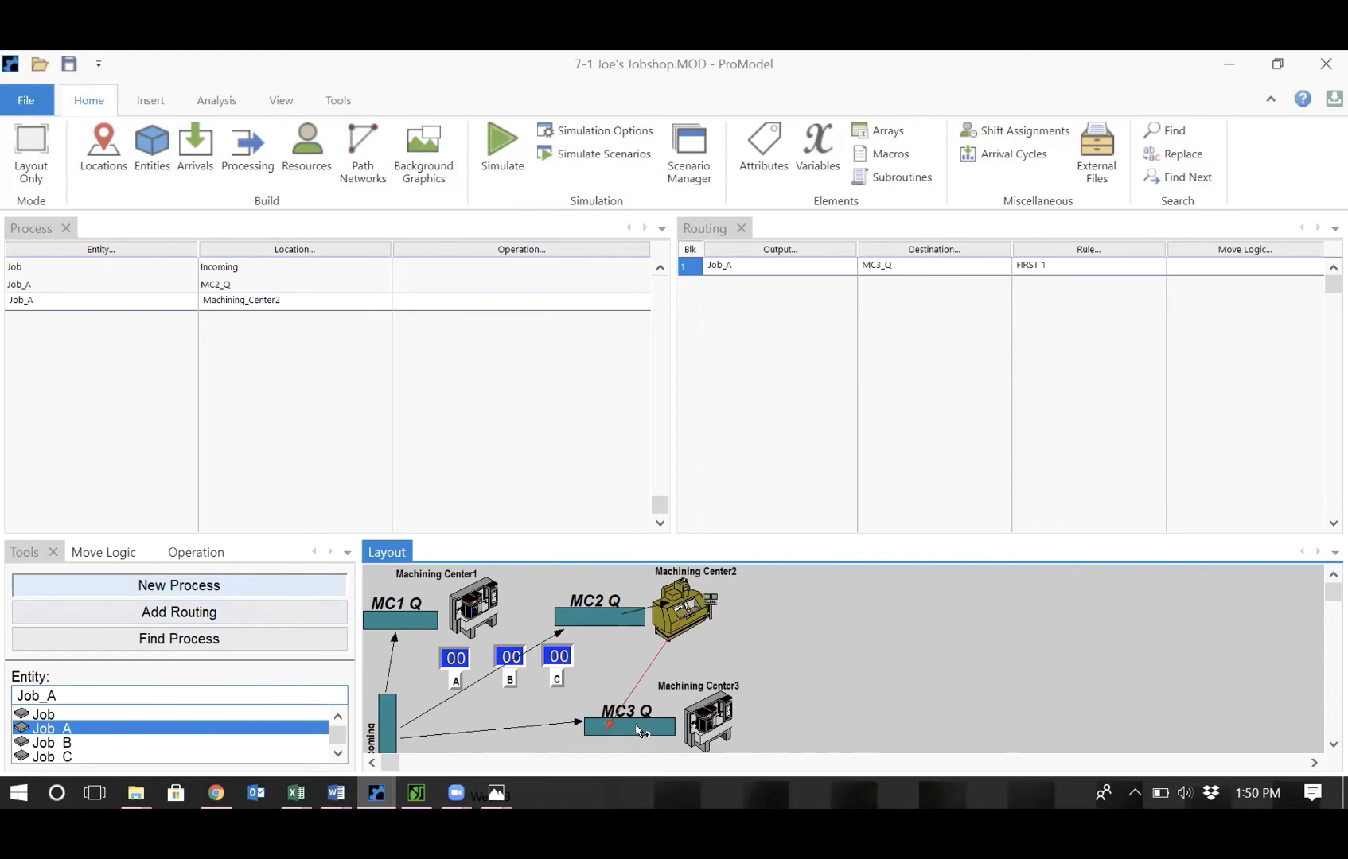
click(640, 727)
click(705, 714)
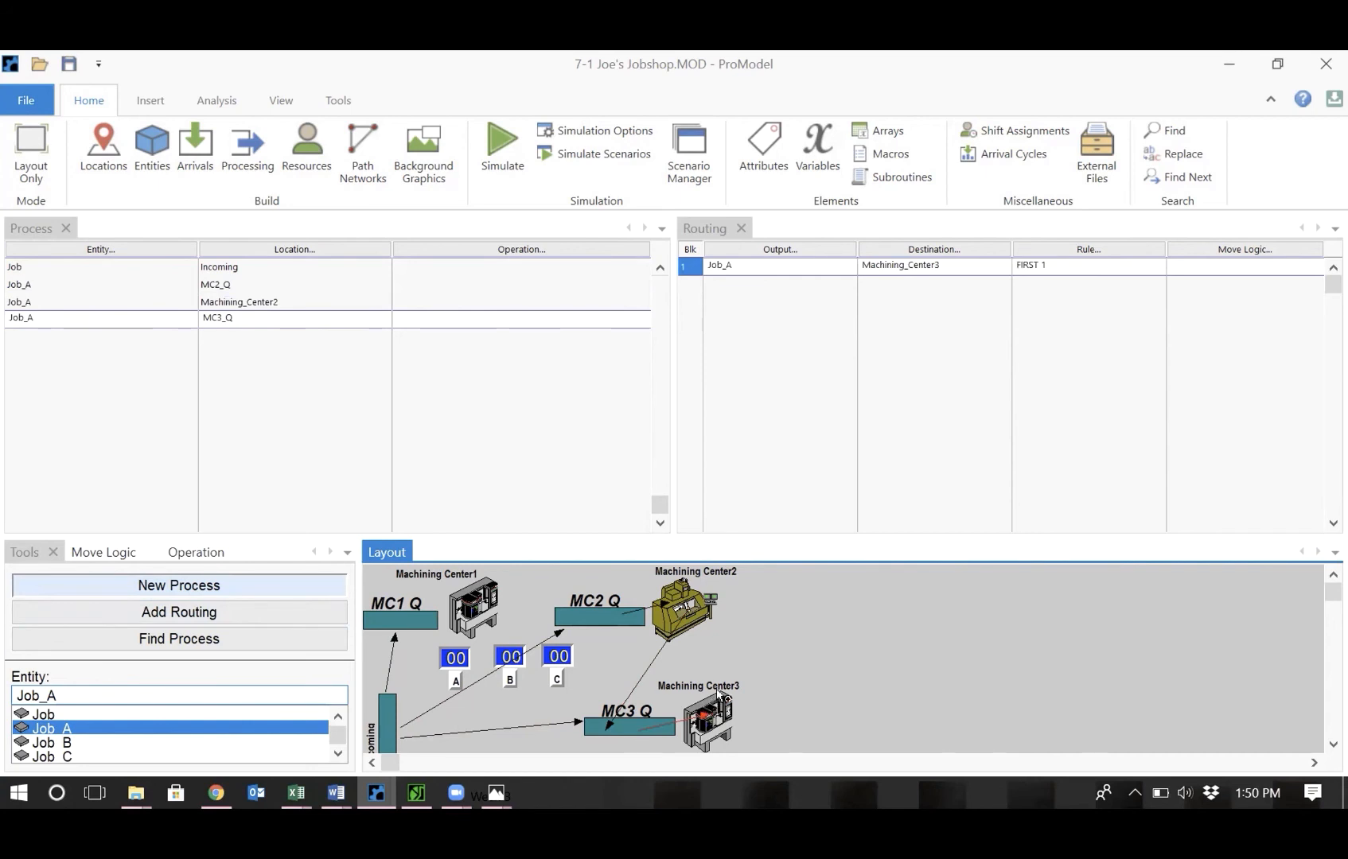
Add Job_A processes at Machining_Center3 routed to MC1_Q and at MC1_Q routed to Machining_Center1.
click(720, 697)
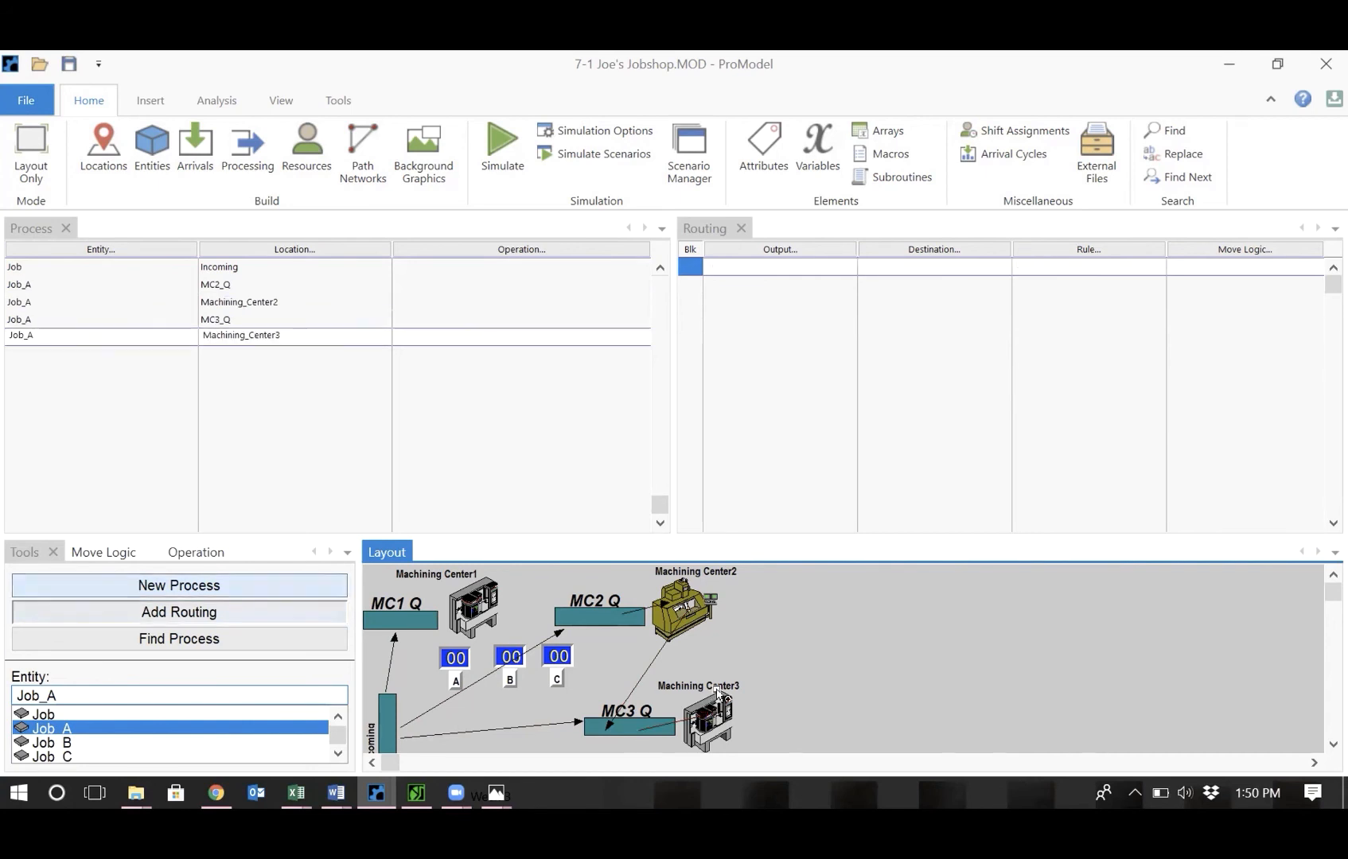
click(393, 612)
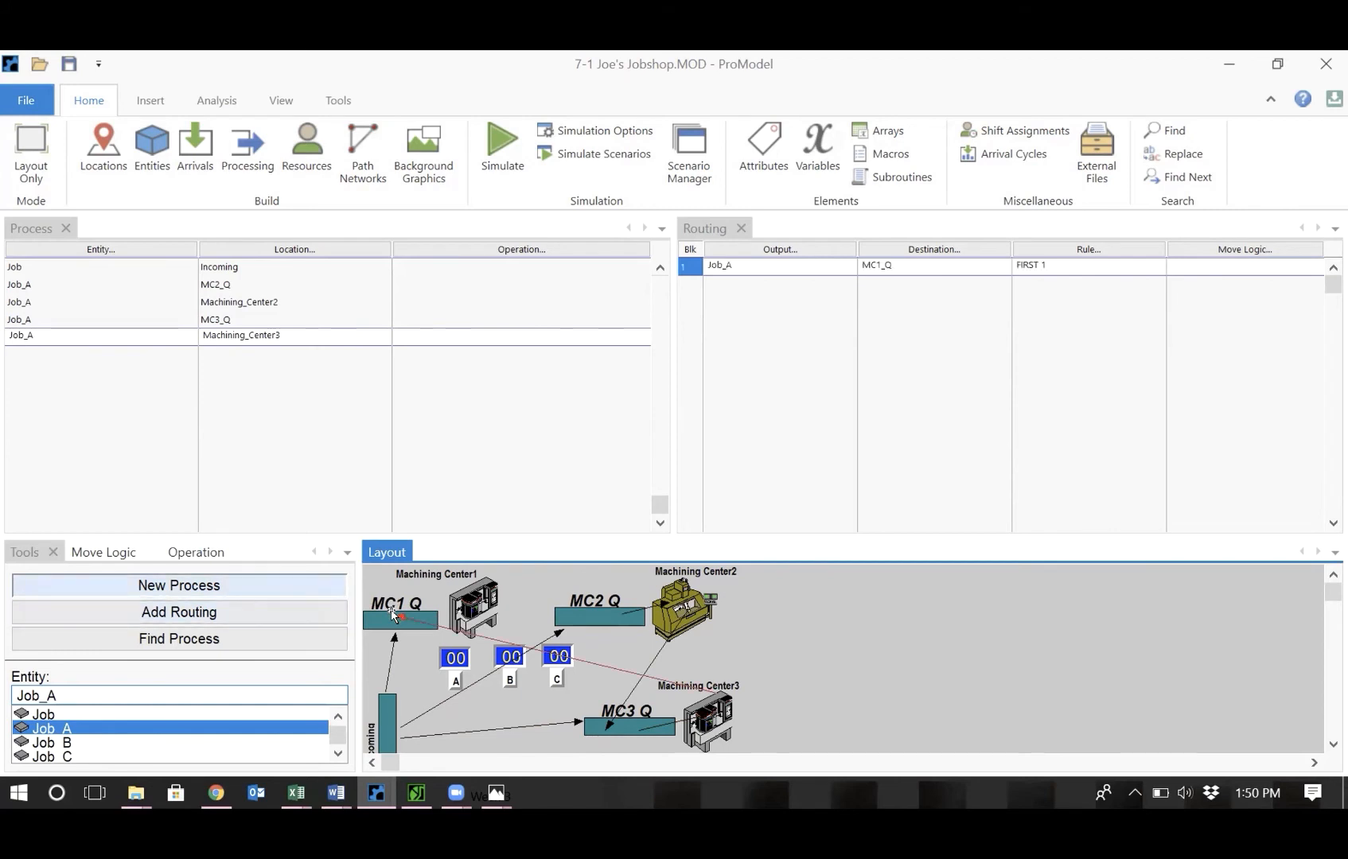
click(423, 613)
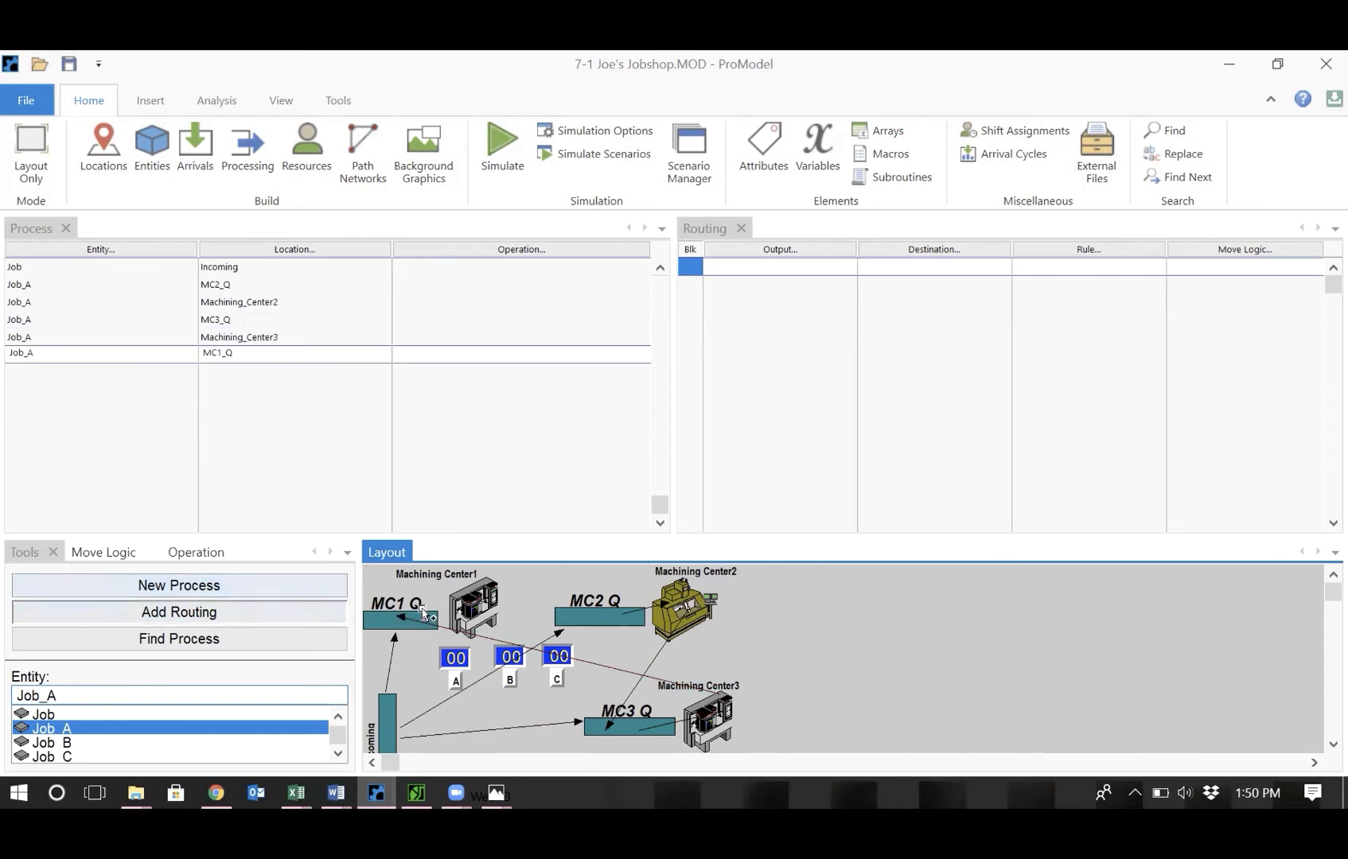
click(471, 604)
Add a Job_A process at Machining_Center1 and route it to EXIT.
click(473, 610)
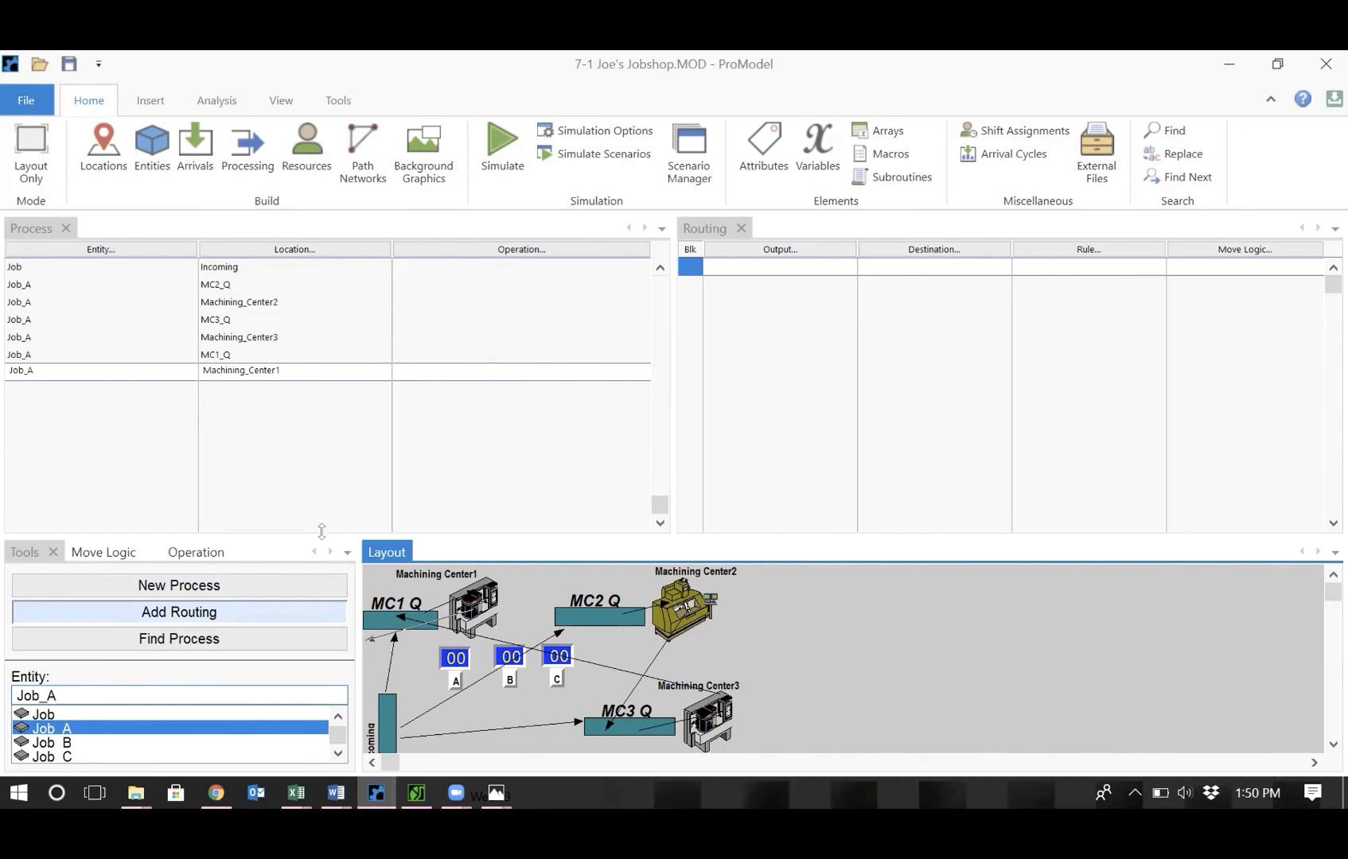
drag(322, 543, 344, 444)
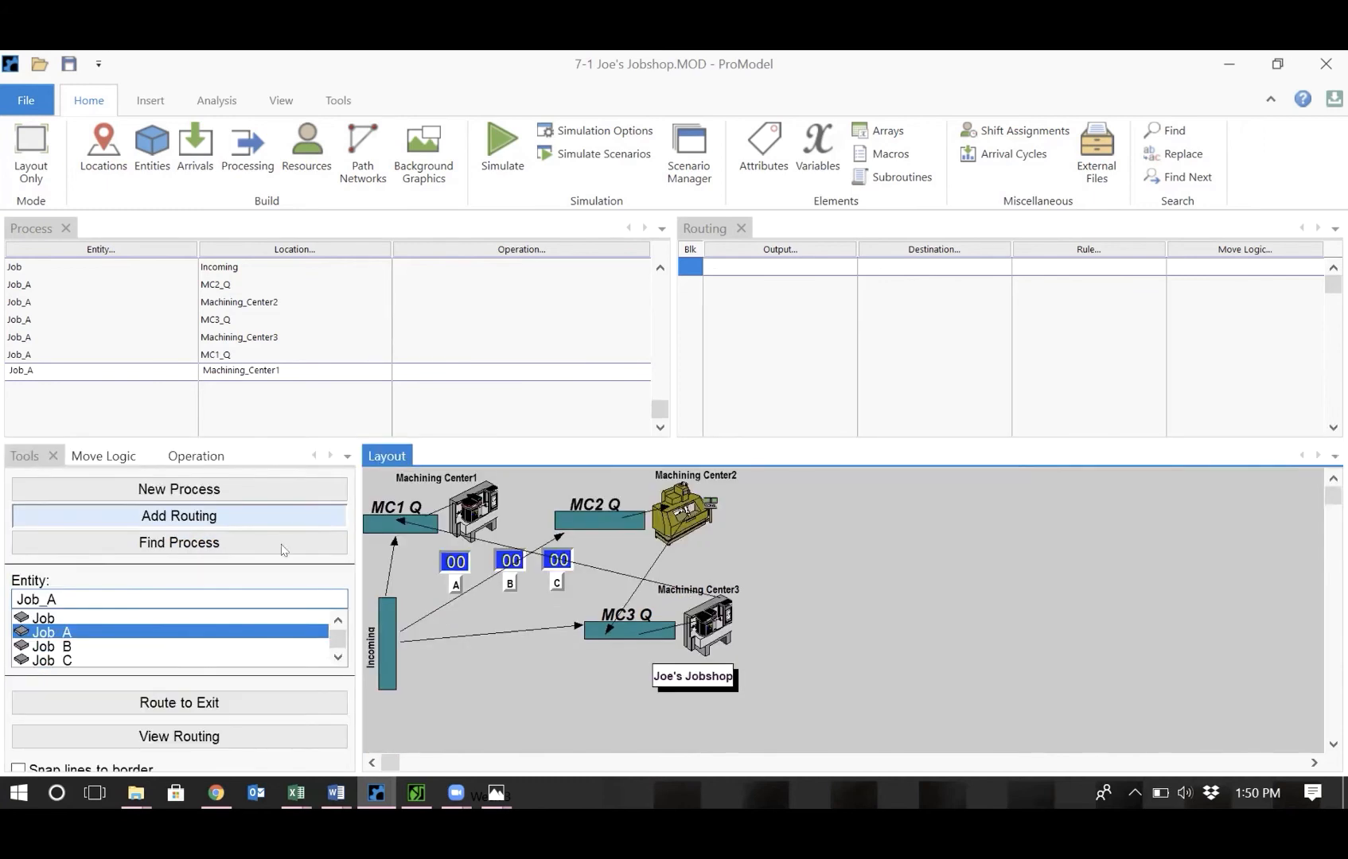
click(209, 705)
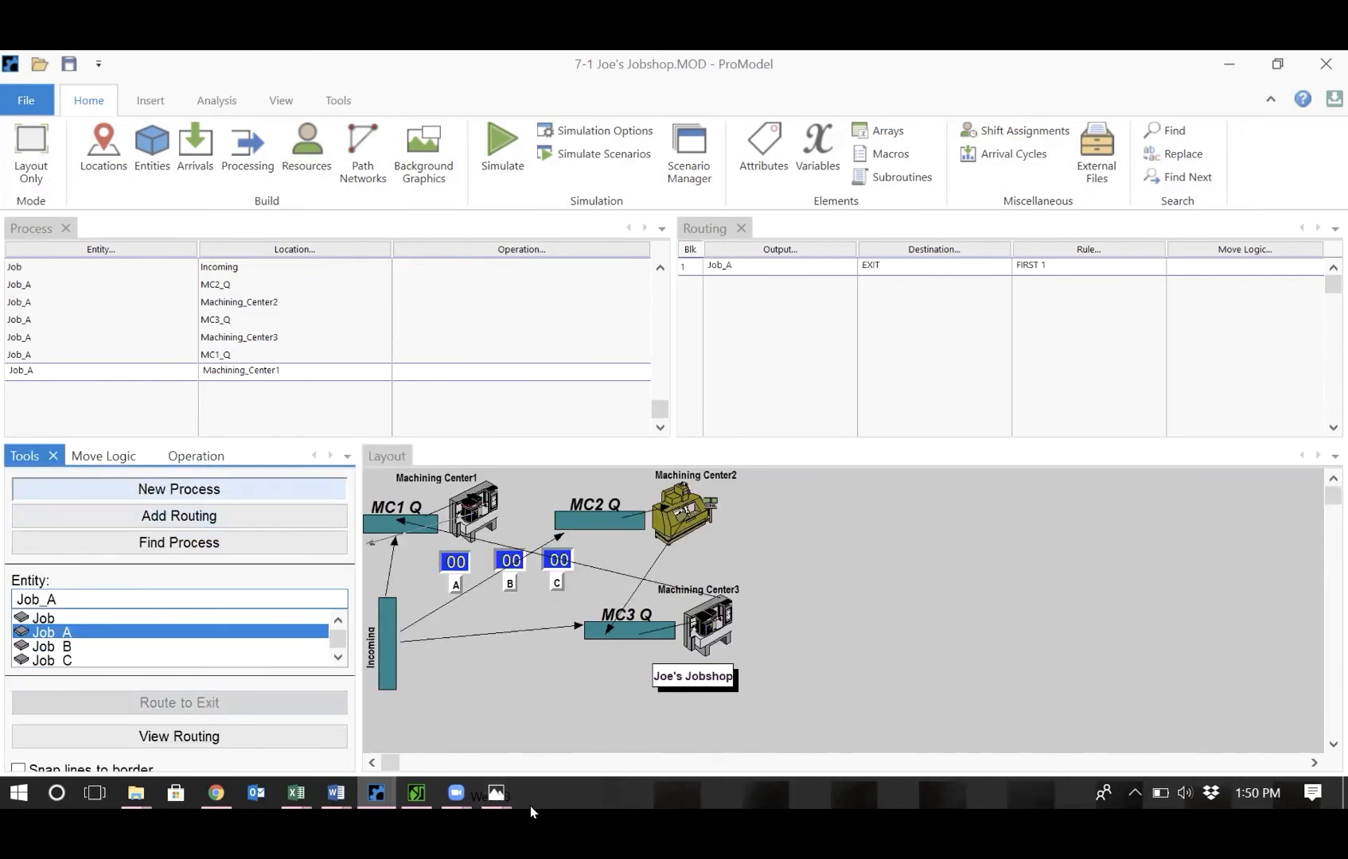
Set the operation of Job_A at Machining_Center2 to e(46).
mouse_move(495, 793)
click(496, 719)
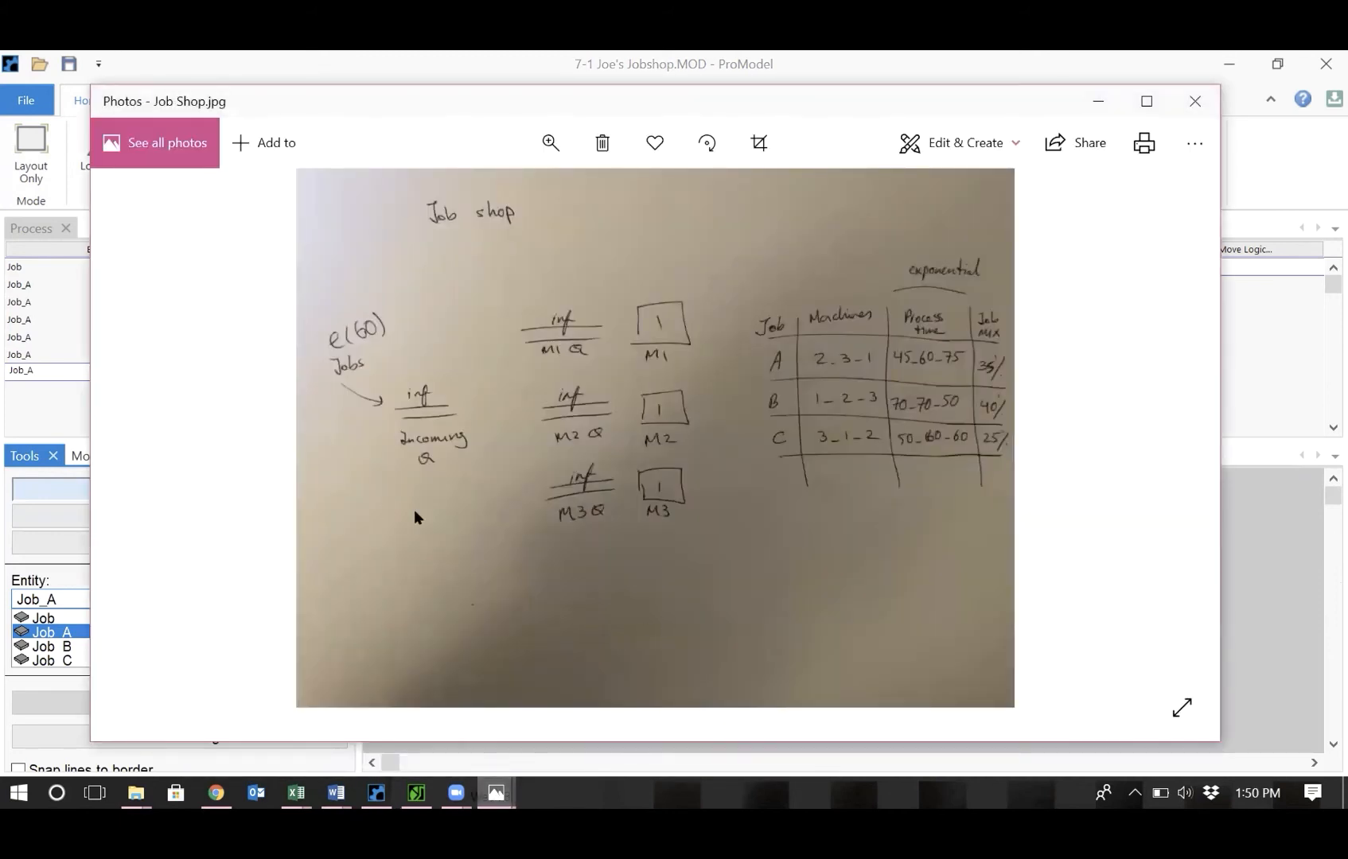
click(1283, 195)
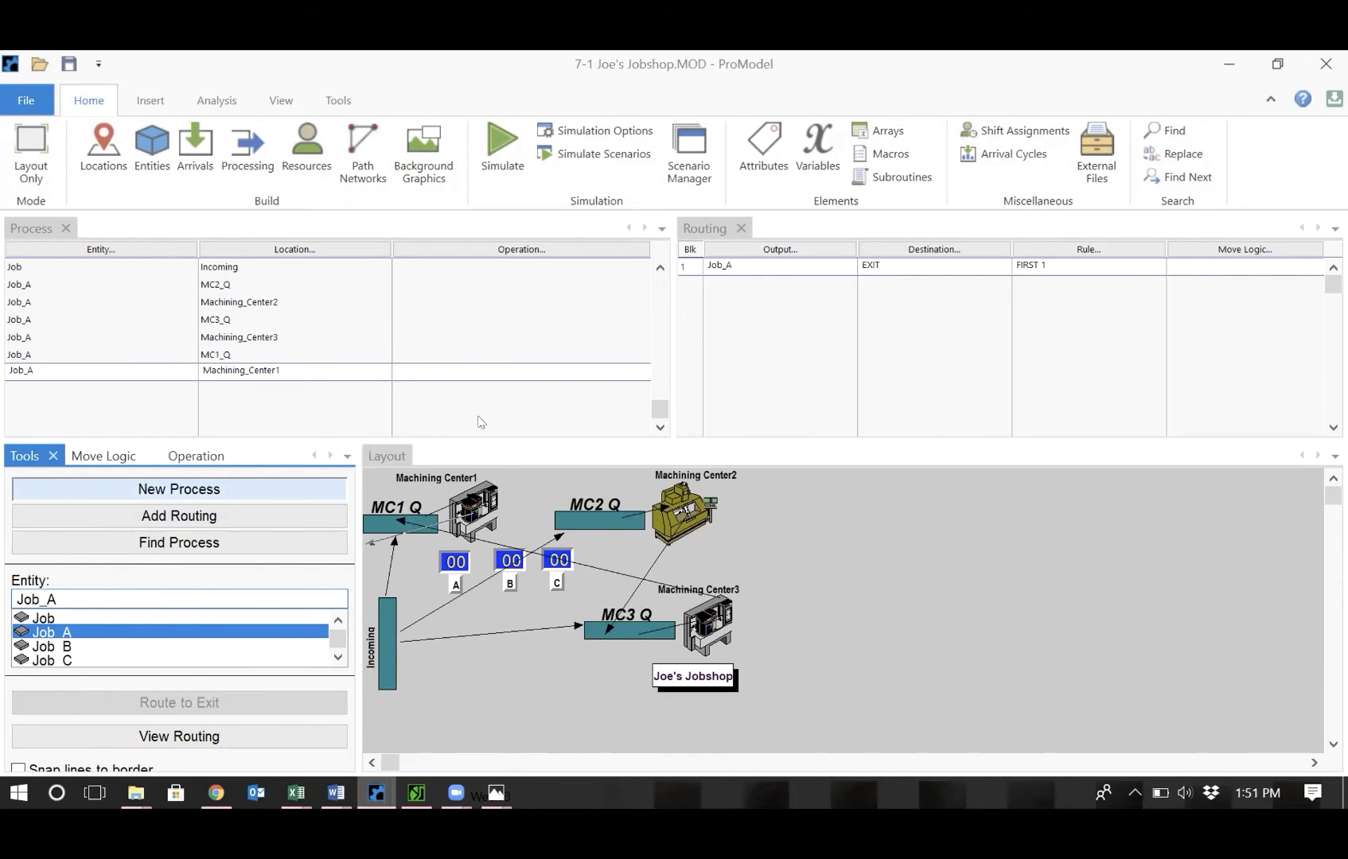
click(420, 298)
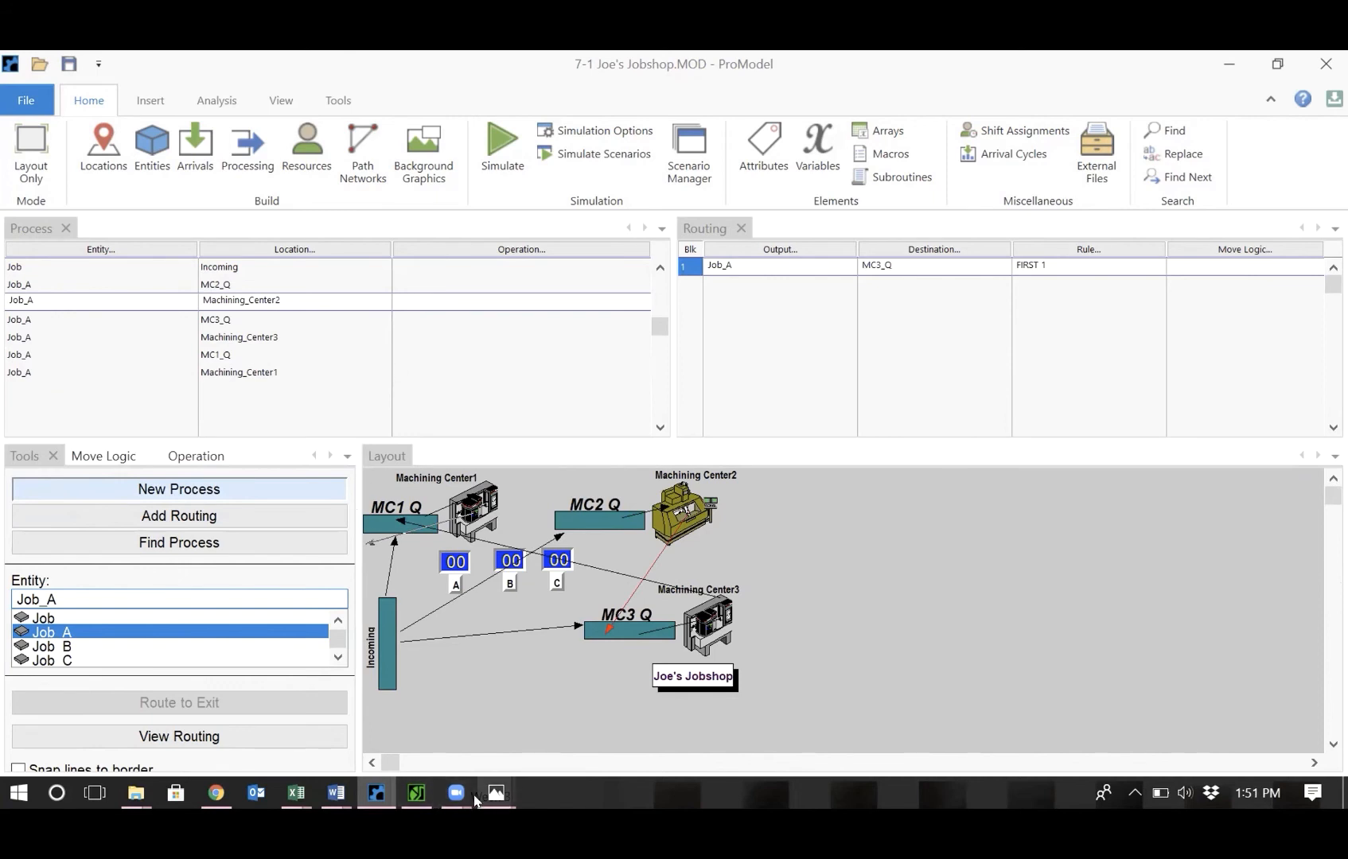
mouse_move(494, 796)
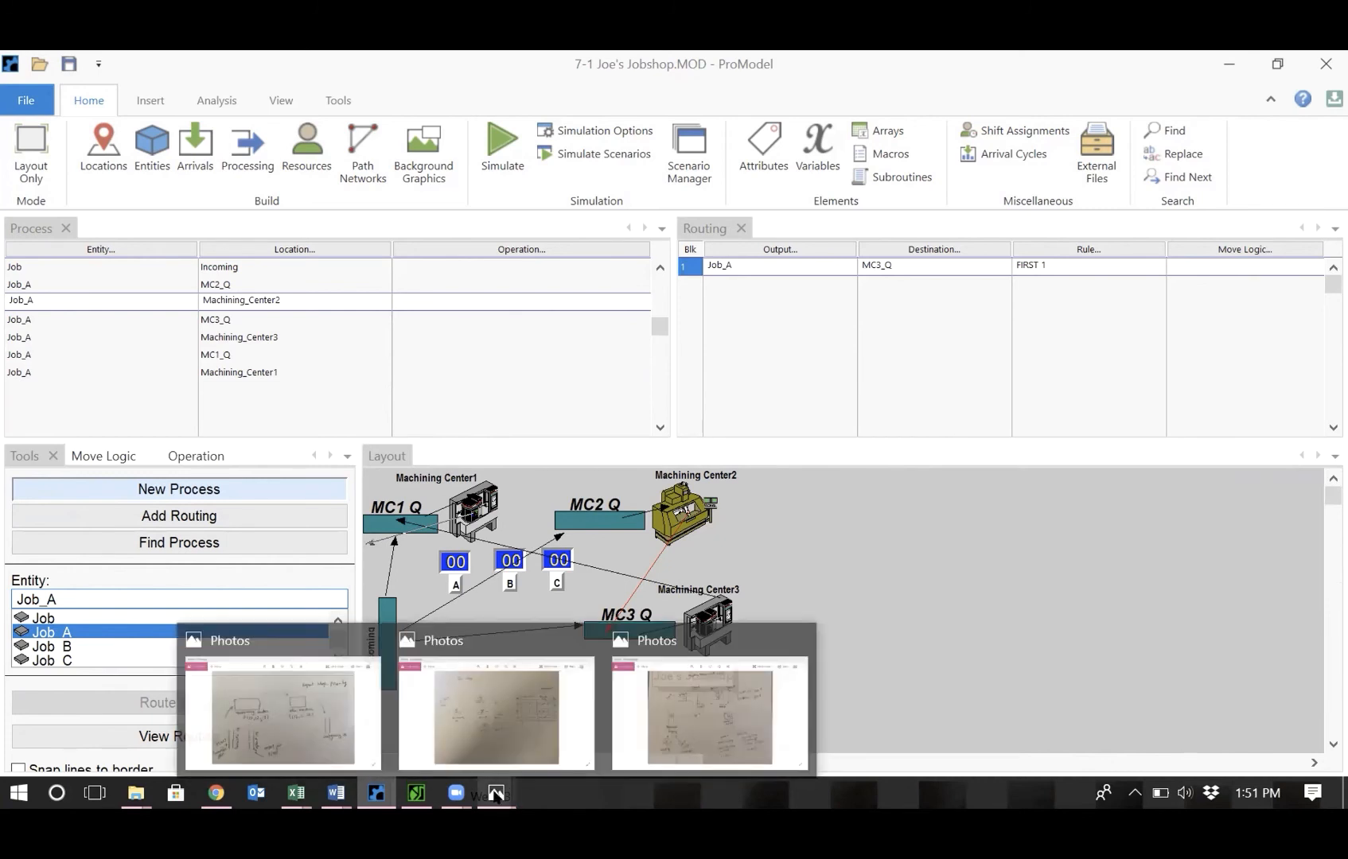
click(543, 738)
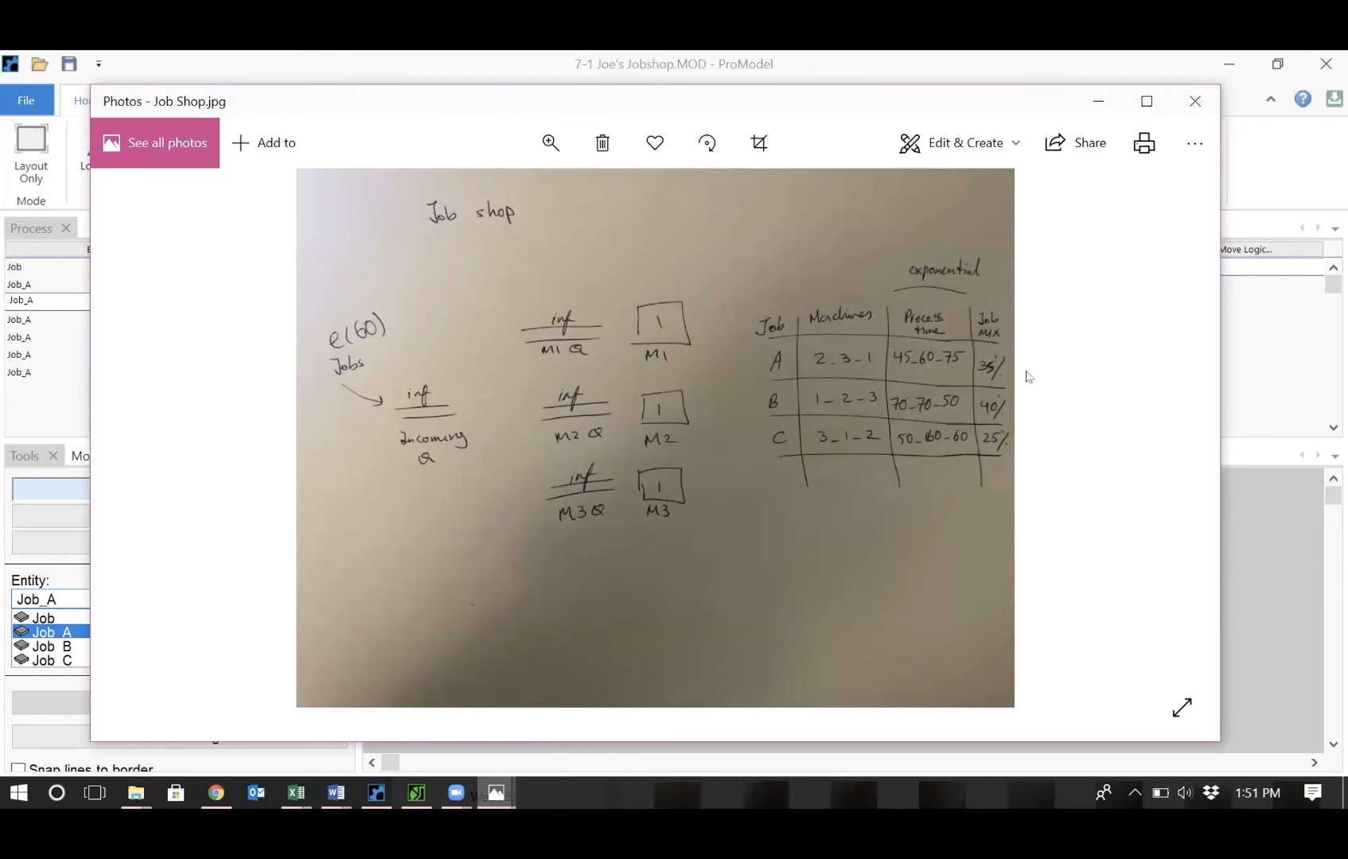
click(1272, 191)
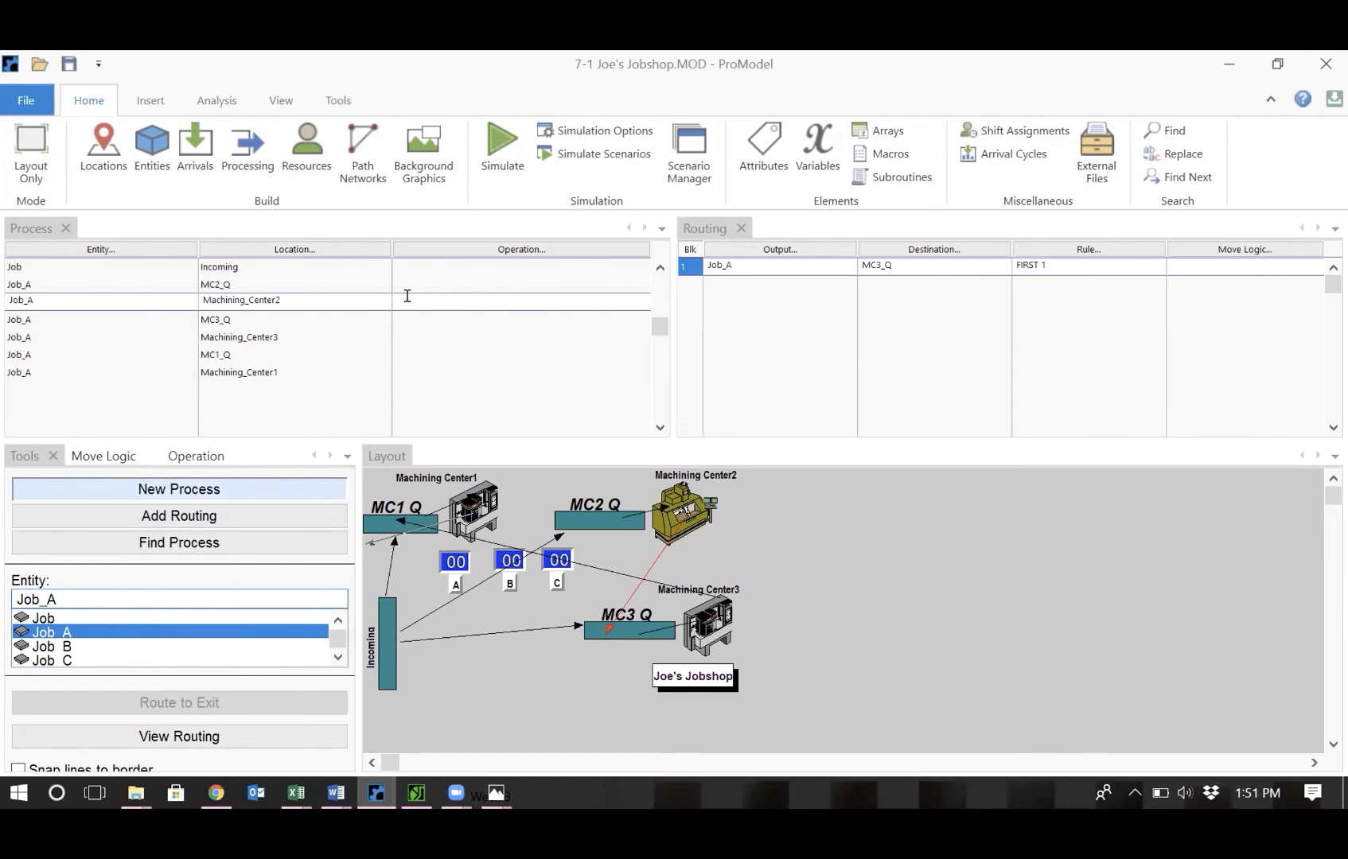
text(e)
text(l)
text(46))
key(shift+Left)
key(shift+Left)
key(shift+Left)
key(shift+Left)
key(shift+Left)
key(ctrl+c)
Set Job_A's operation at Machining_Center3 to e(60) and paste e(46) into its Machining_Center1 operation.
click(419, 332)
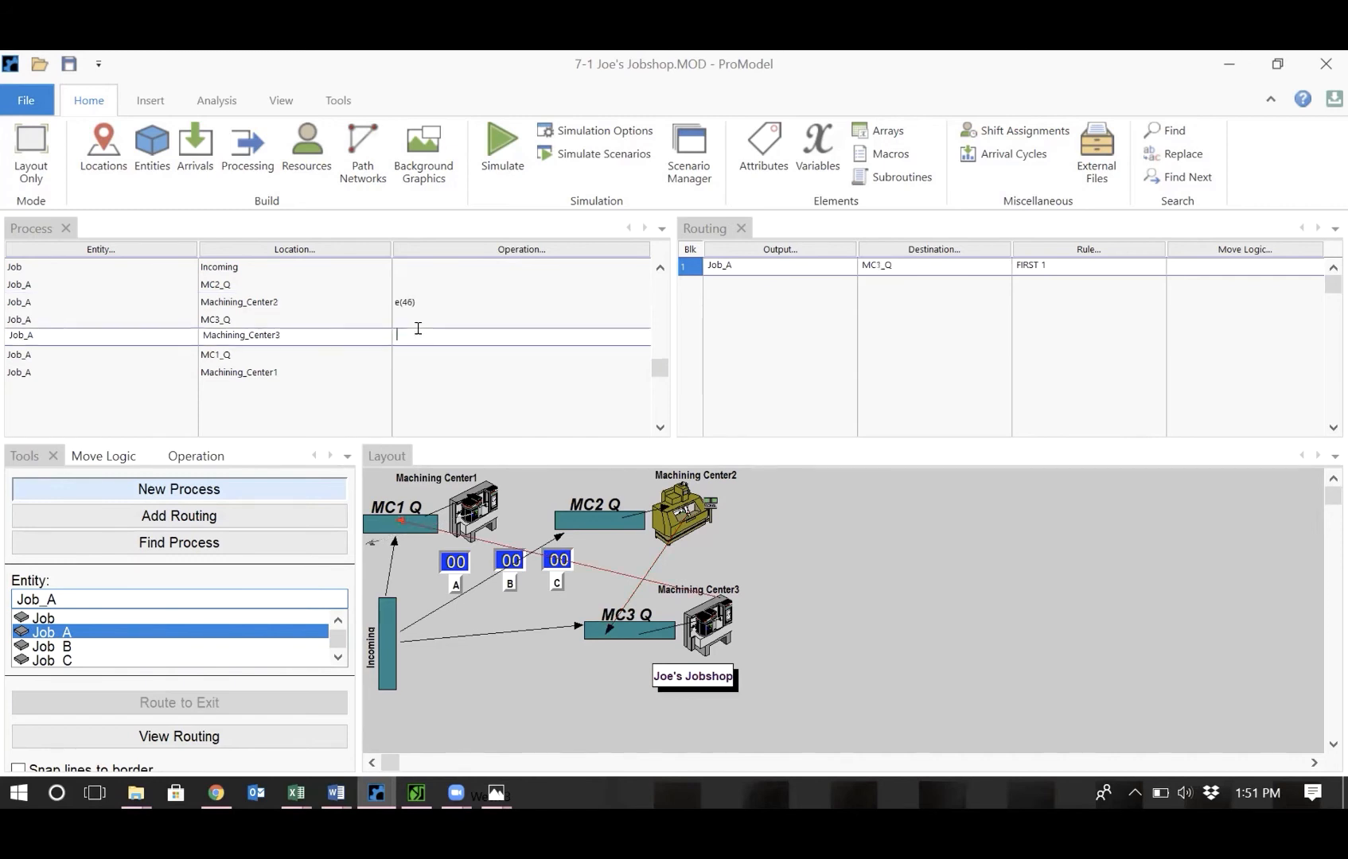
key(ctrl+v)
key(Left)
key(BackSpace)
key(BackSpace)
text(60)
click(407, 369)
key(ctrl+v)
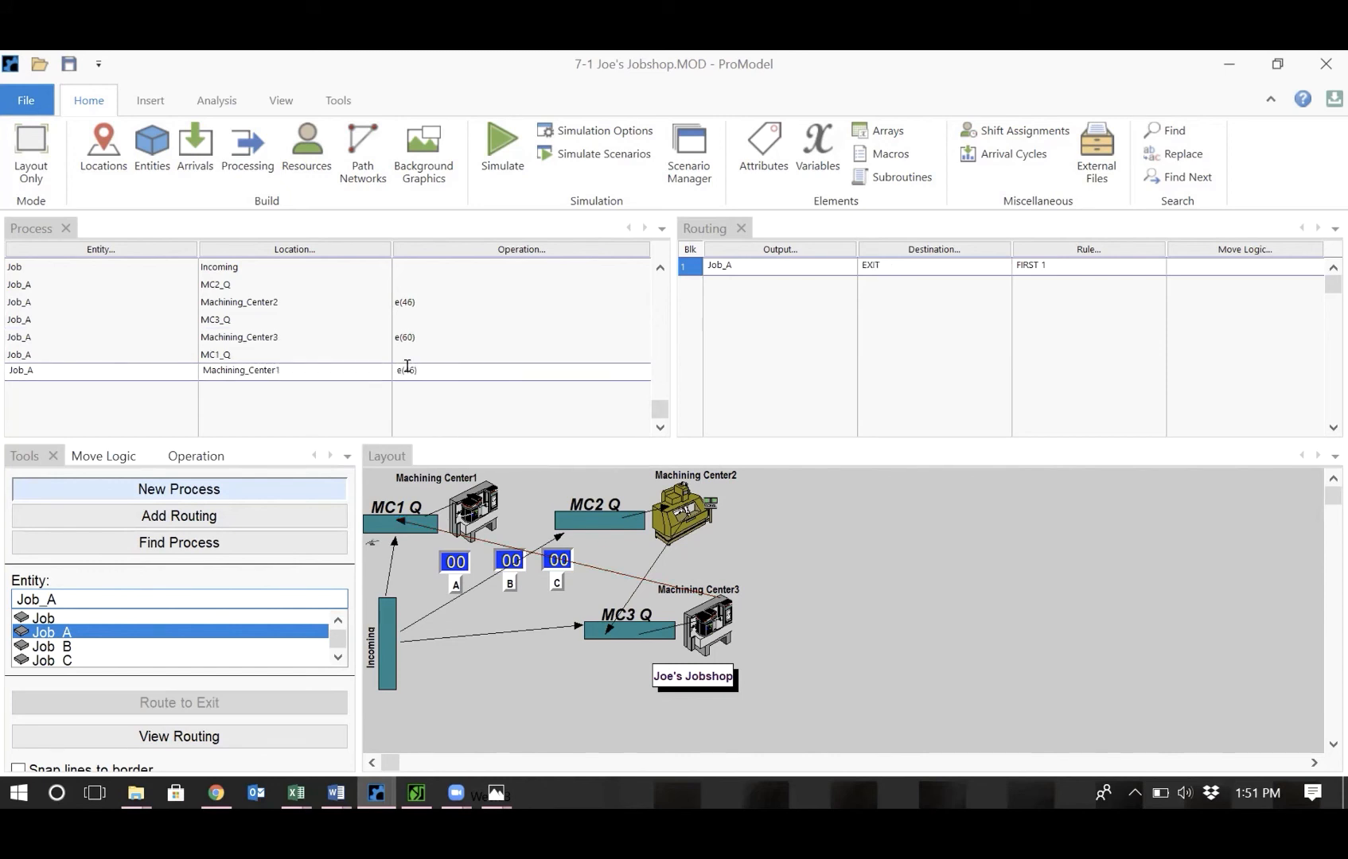
Set Job_A's operation at Machining_Center1 to e(75).
key(BackSpace)
key(BackSpace)
key(BackSpace)
text(5)
key(BackSpace)
text(75))
Check the job shop sketch and set Job_A's operation at Machining_Center2 to e(45).
mouse_move(491, 799)
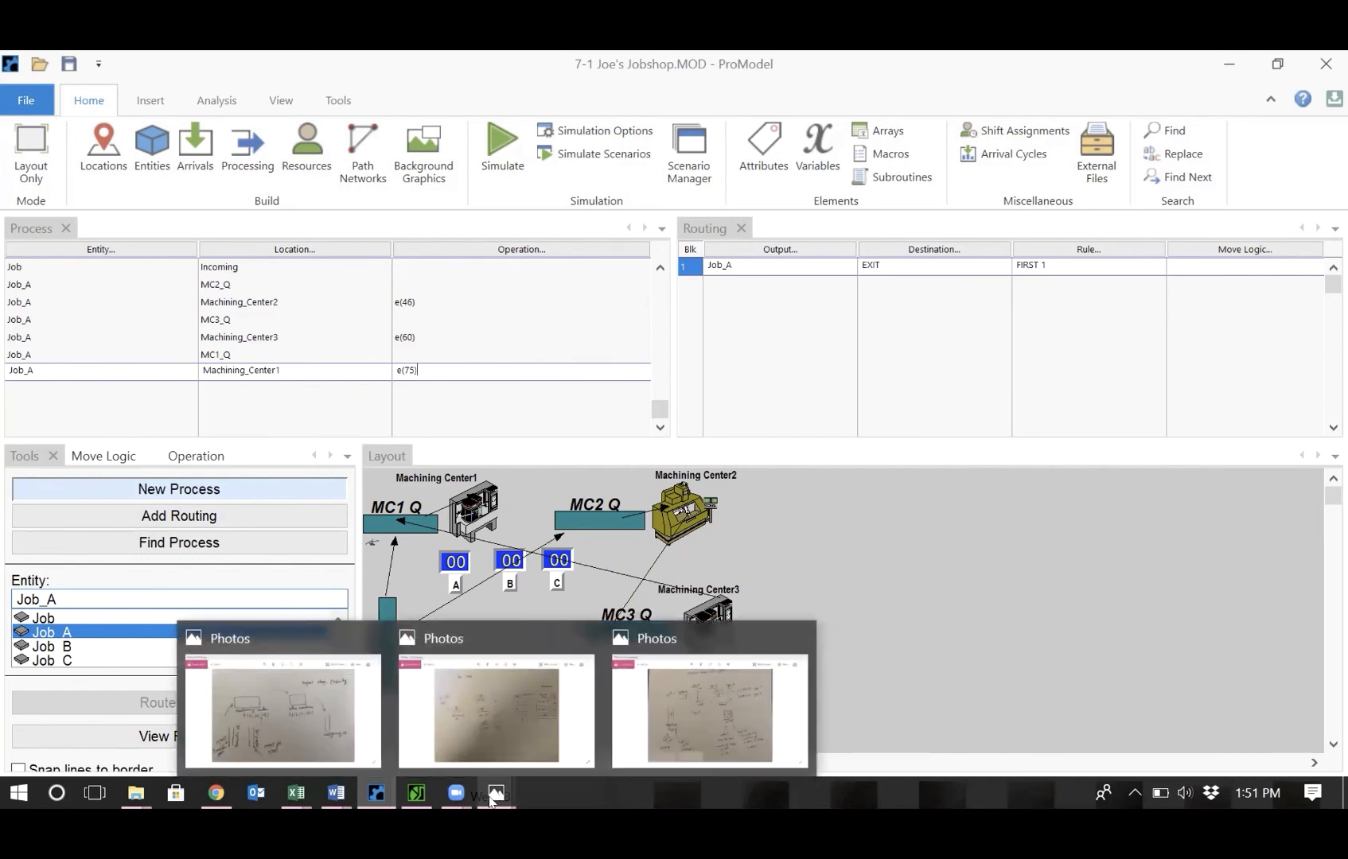
click(494, 726)
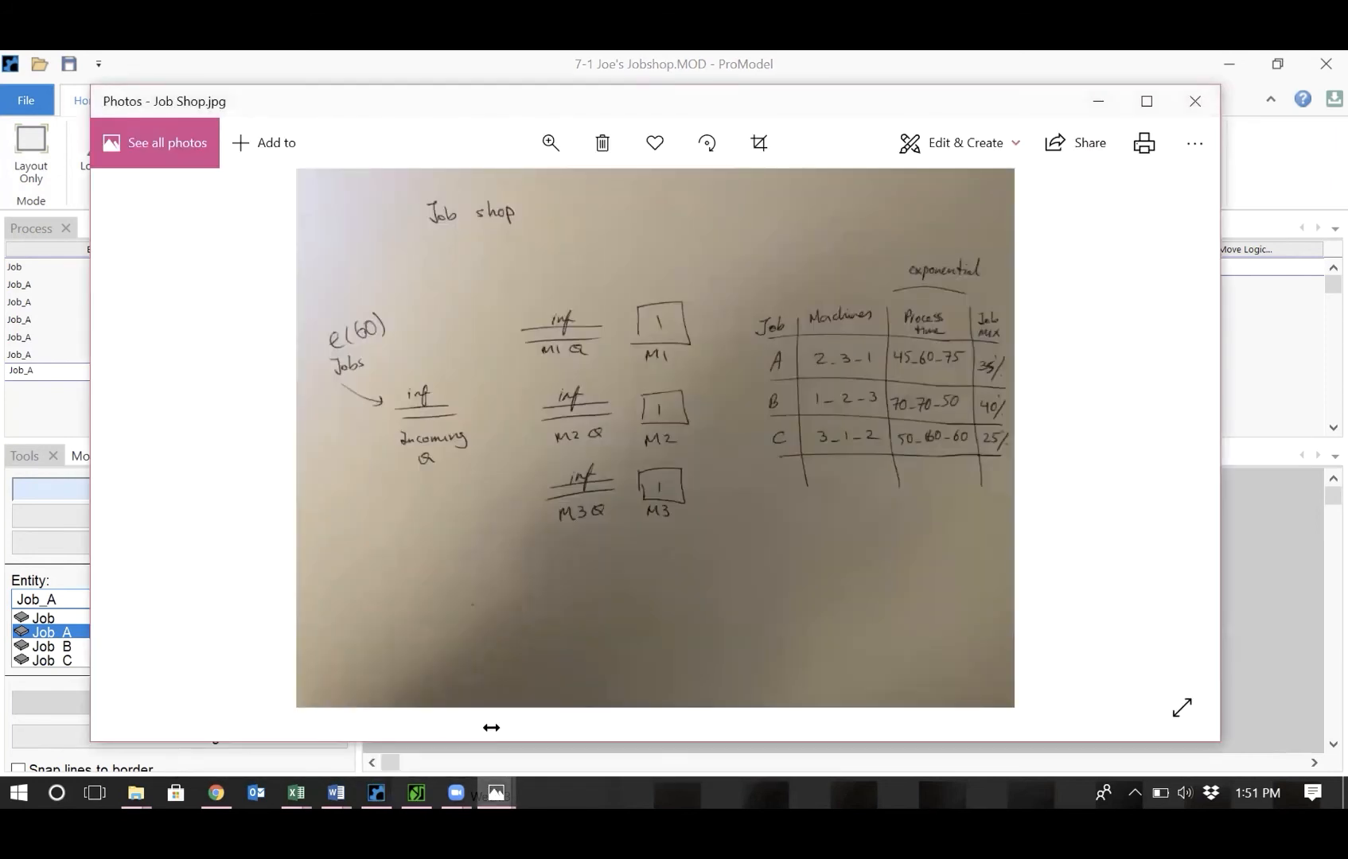
click(1263, 196)
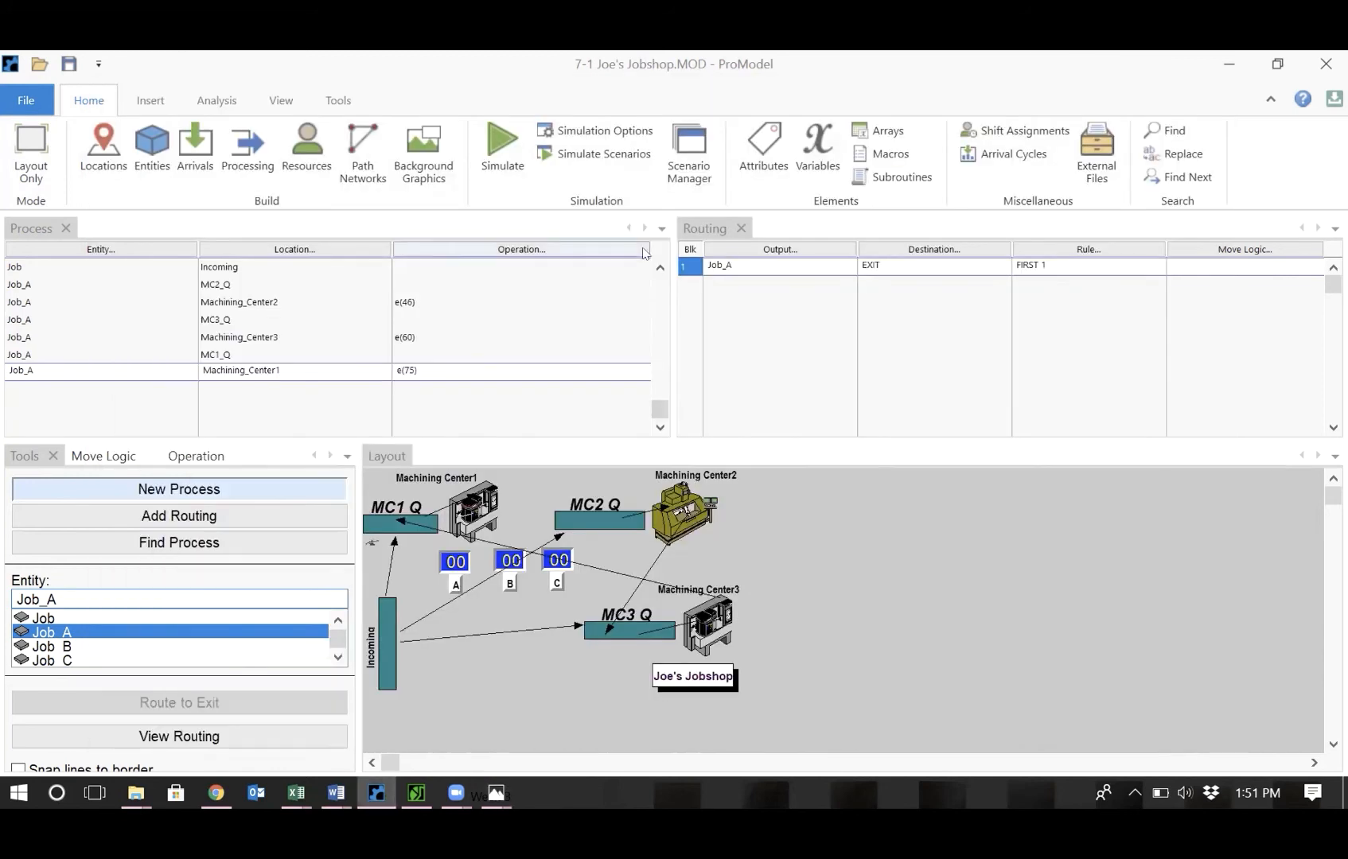
click(406, 301)
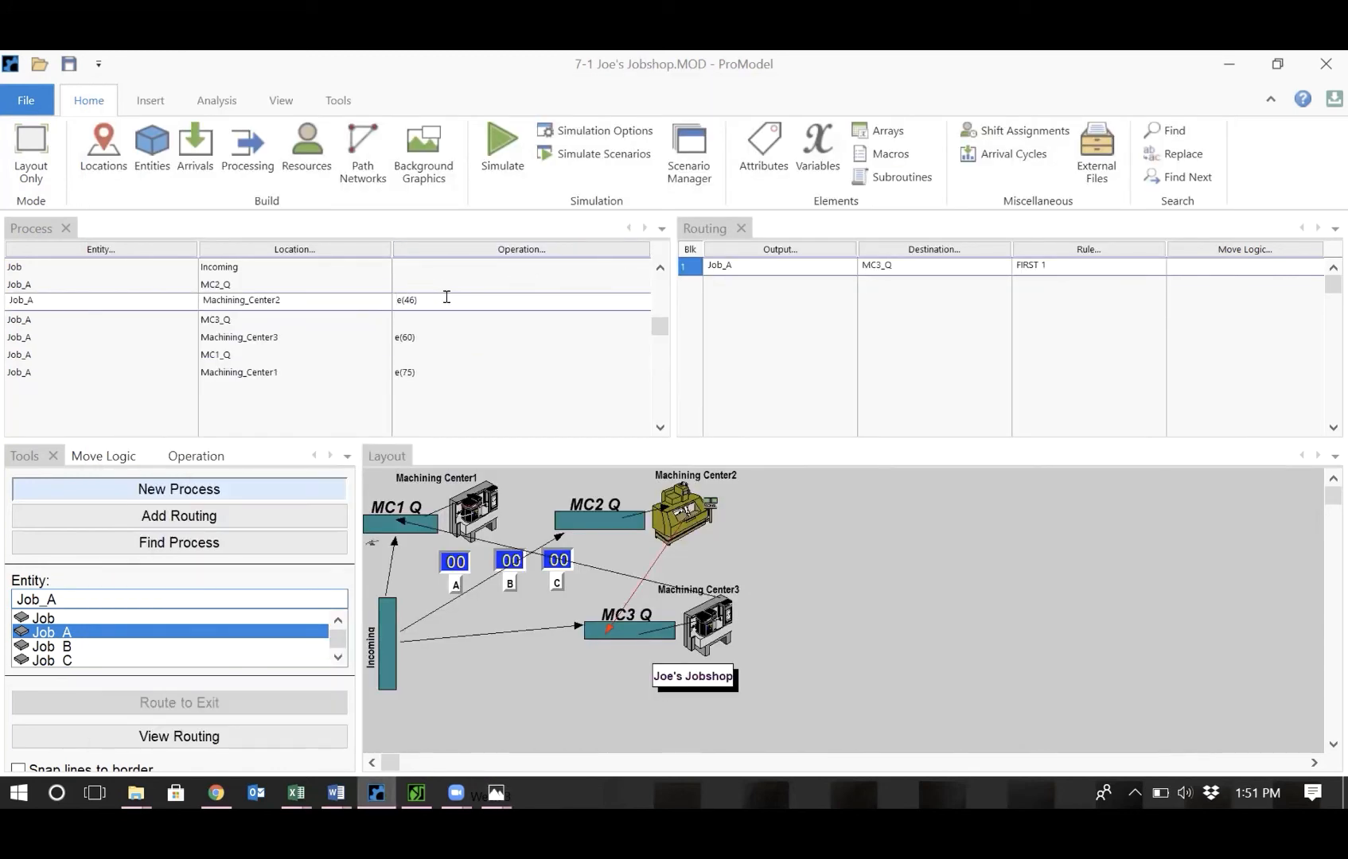
key(BackSpace)
text(5)
click(898, 544)
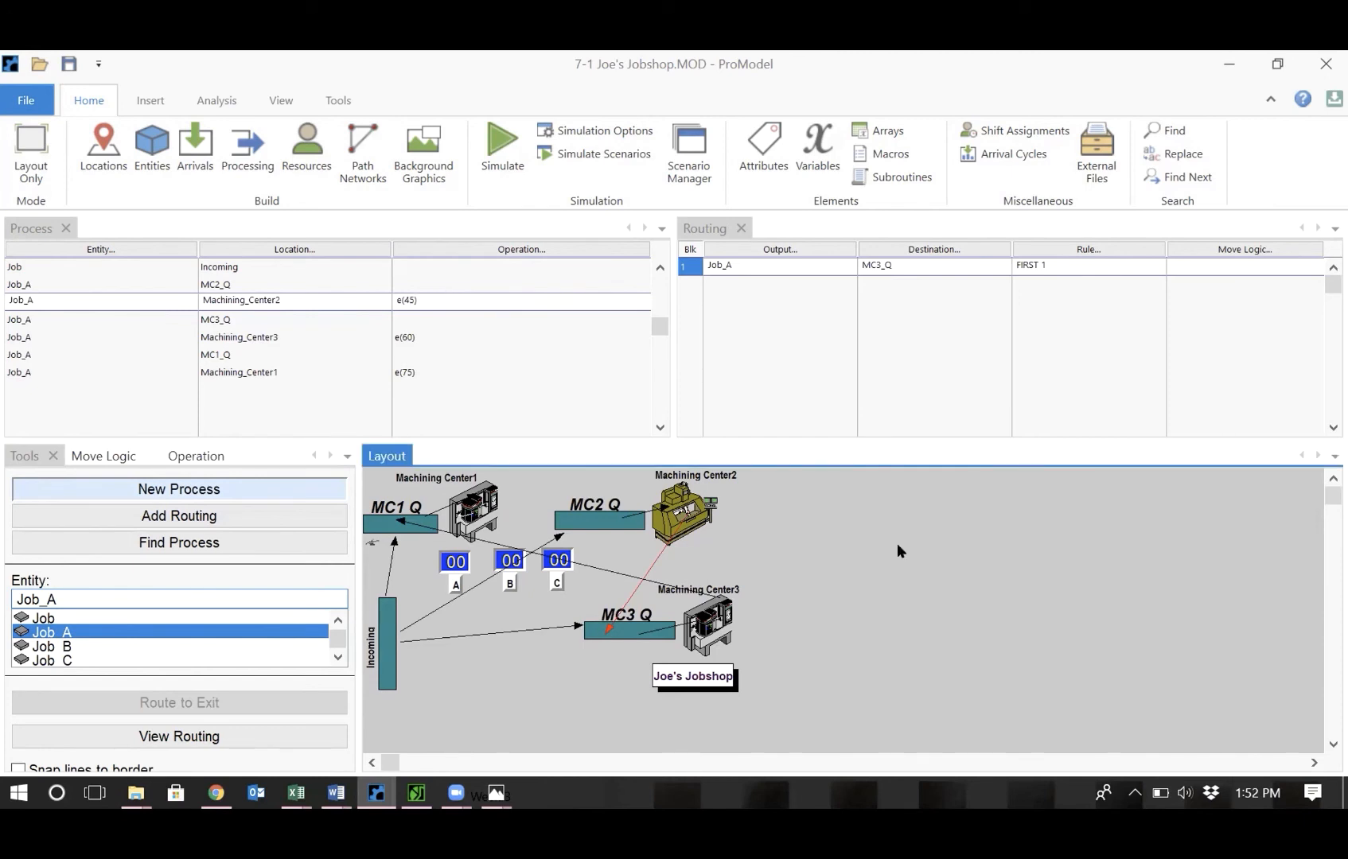
Prefix Job_A's operations at Machining_Center2, Machining_Center3 and Machining_Center1 with Wait.
click(392, 289)
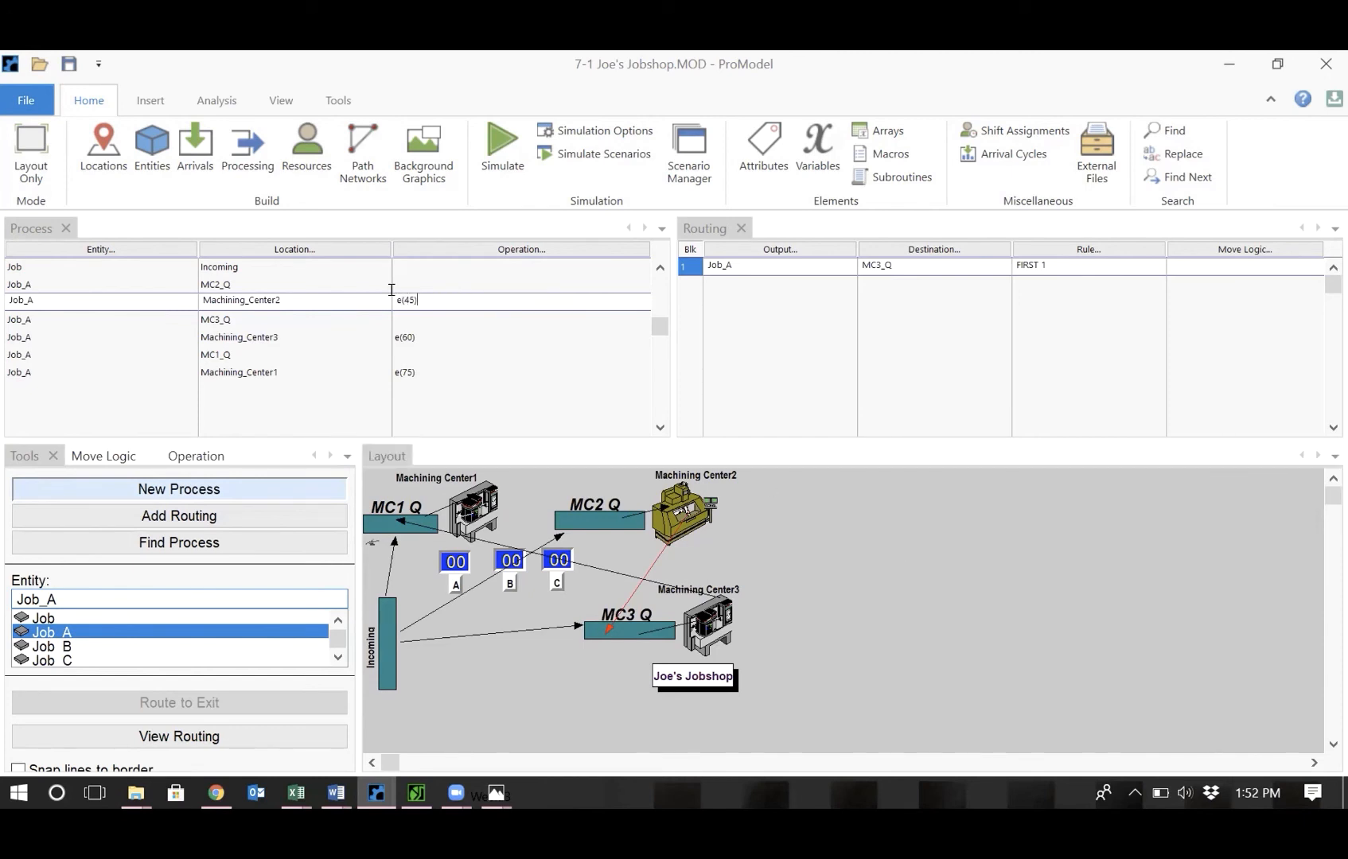
key(Left)
key(Left)
key(Left)
key(Left)
text(Wait)
key(shift+Left)
key(shift+Left)
key(shift+Left)
key(shift+Left)
key(shift+Left)
key(ctrl+c)
click(391, 336)
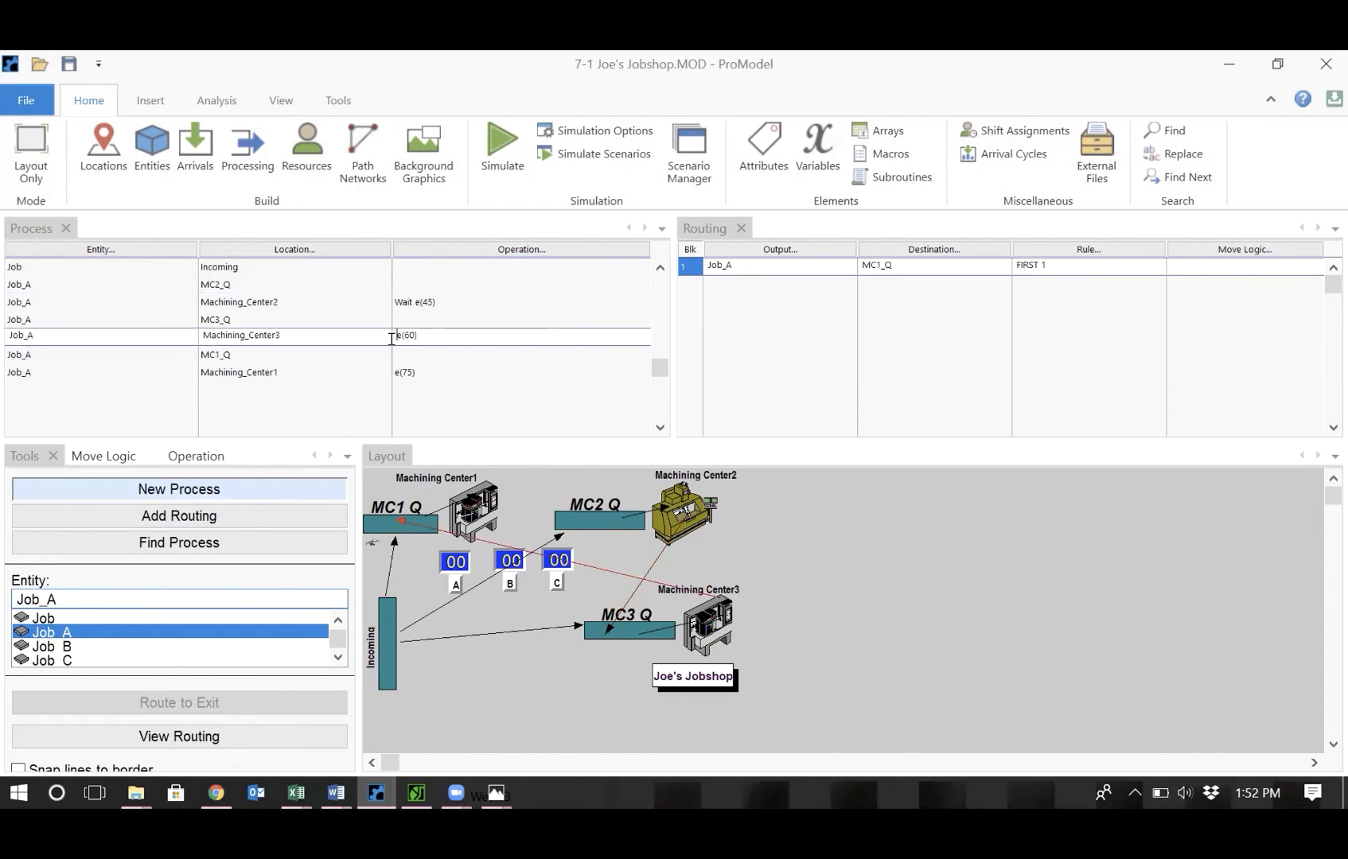
key(Home)
key(ctrl+v)
key(BackSpace)
click(396, 372)
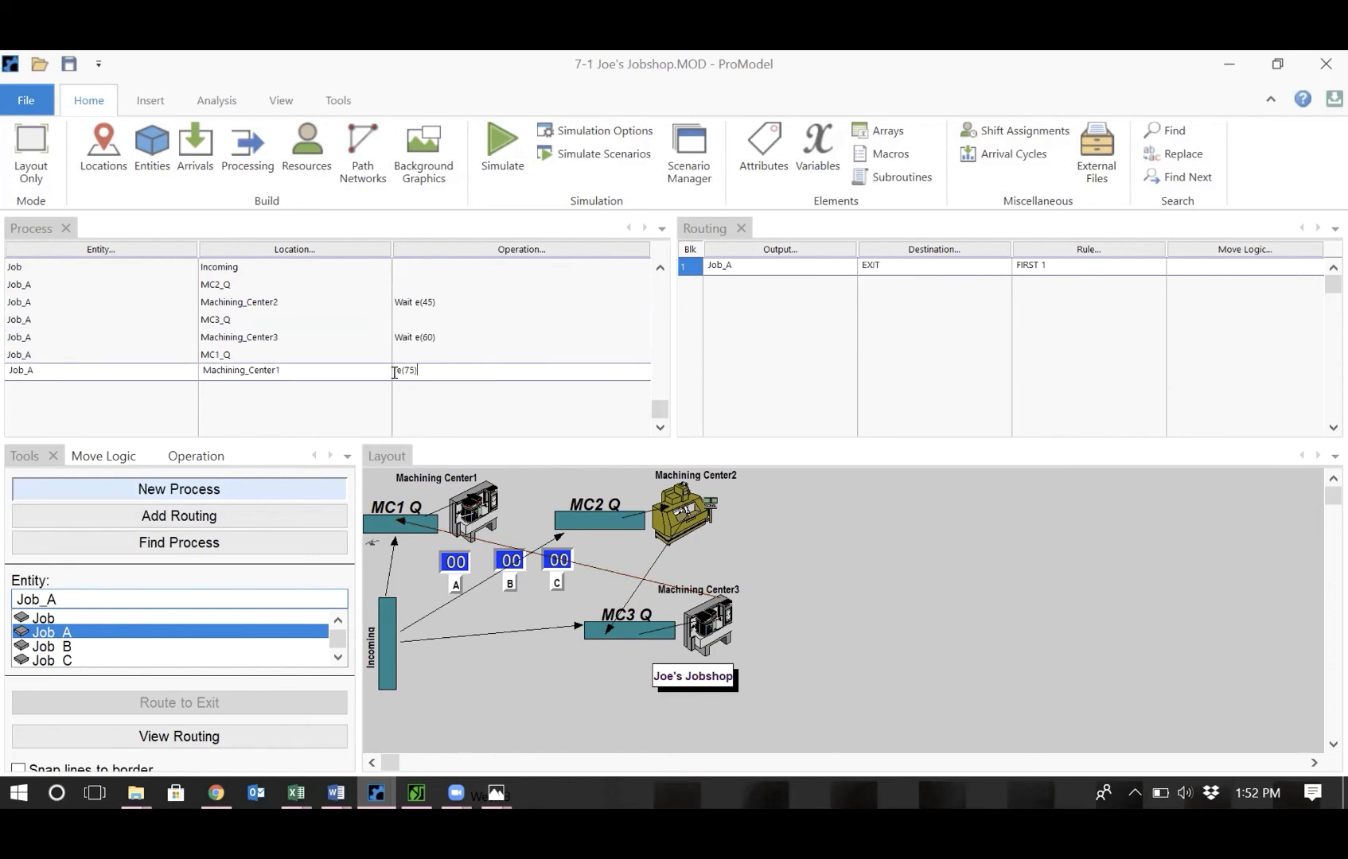
text(Wait)
click(450, 320)
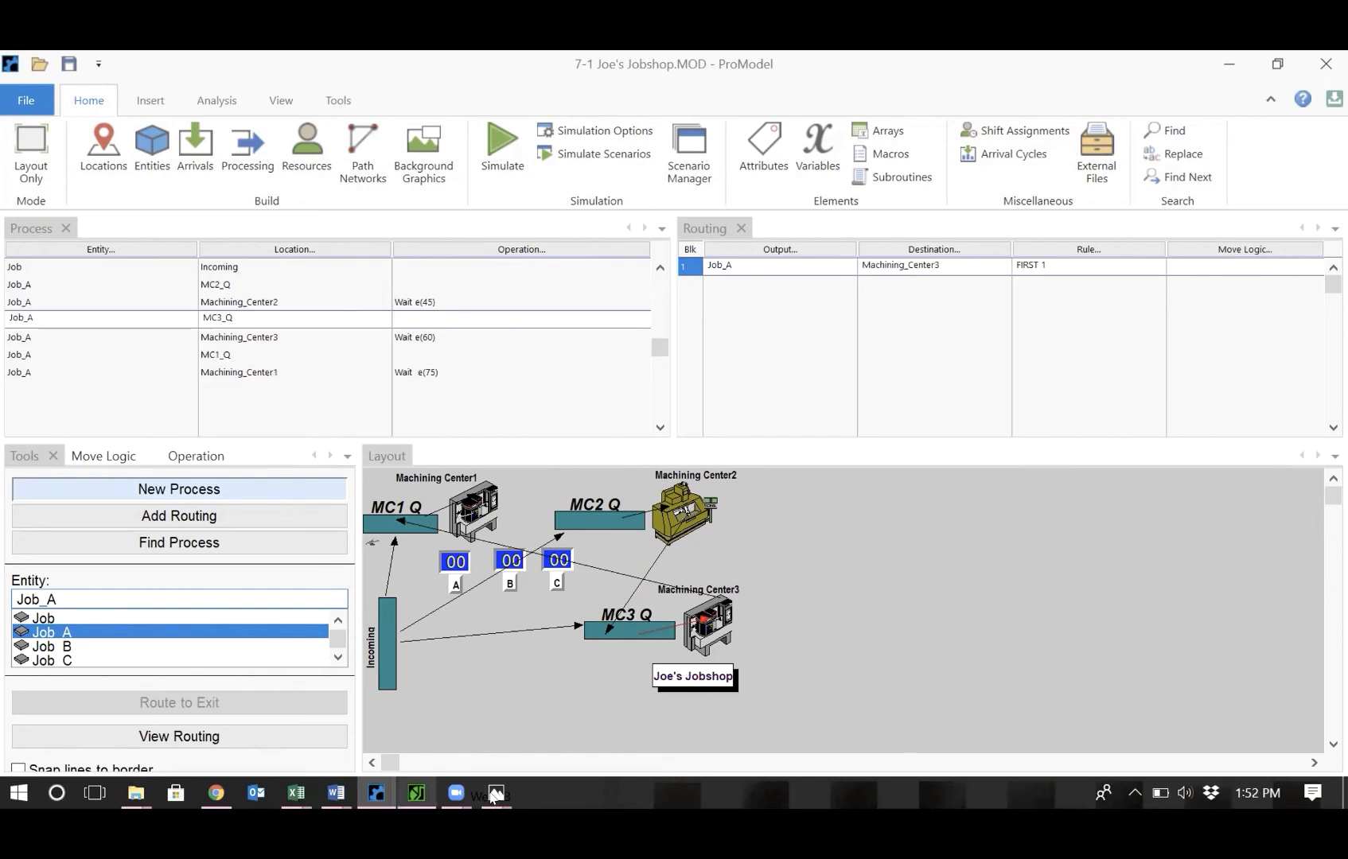
Review the sketch, select Job_B, and add its process at Incoming routed to MC1_Q.
mouse_move(498, 798)
click(510, 737)
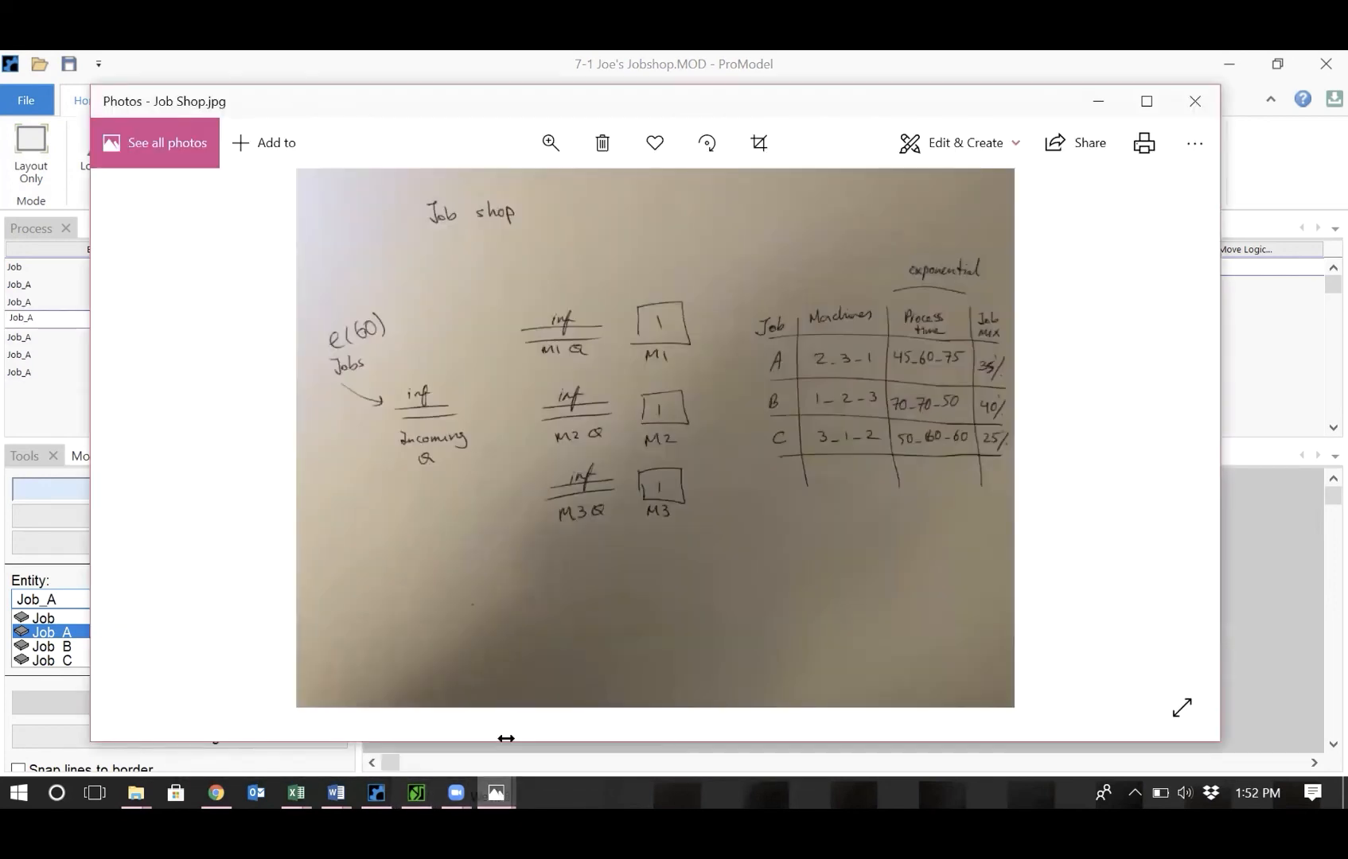
click(1259, 506)
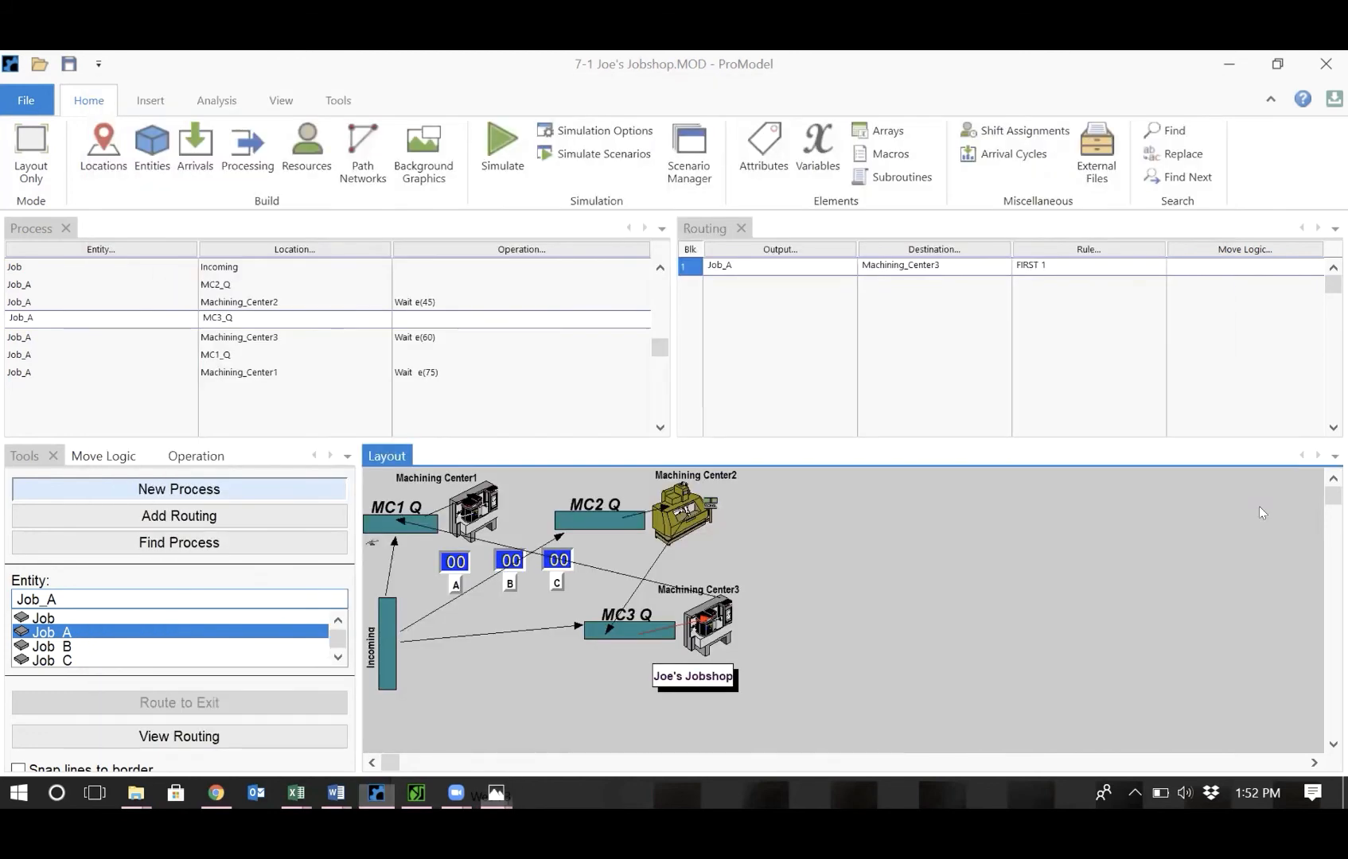
click(71, 647)
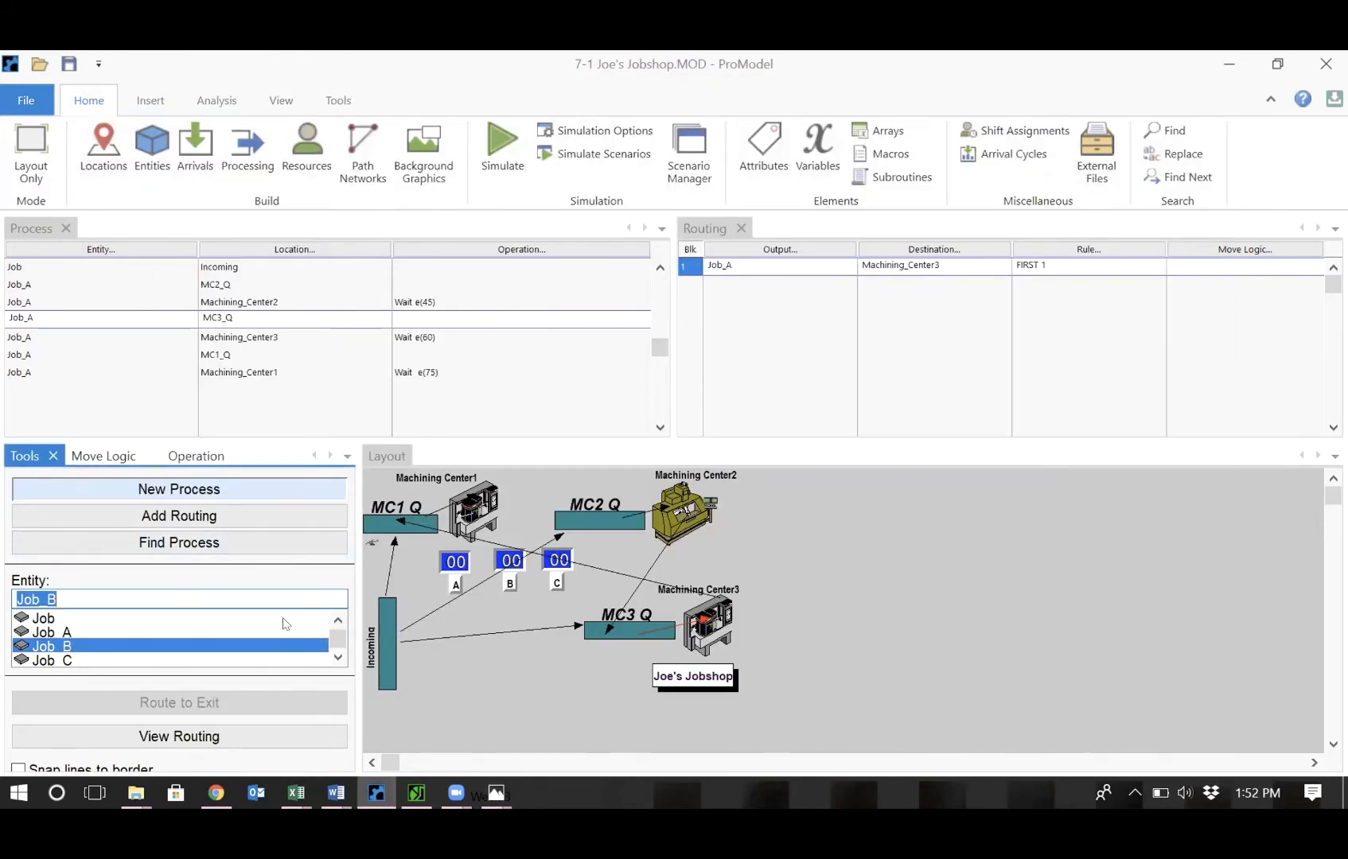
click(386, 615)
click(379, 521)
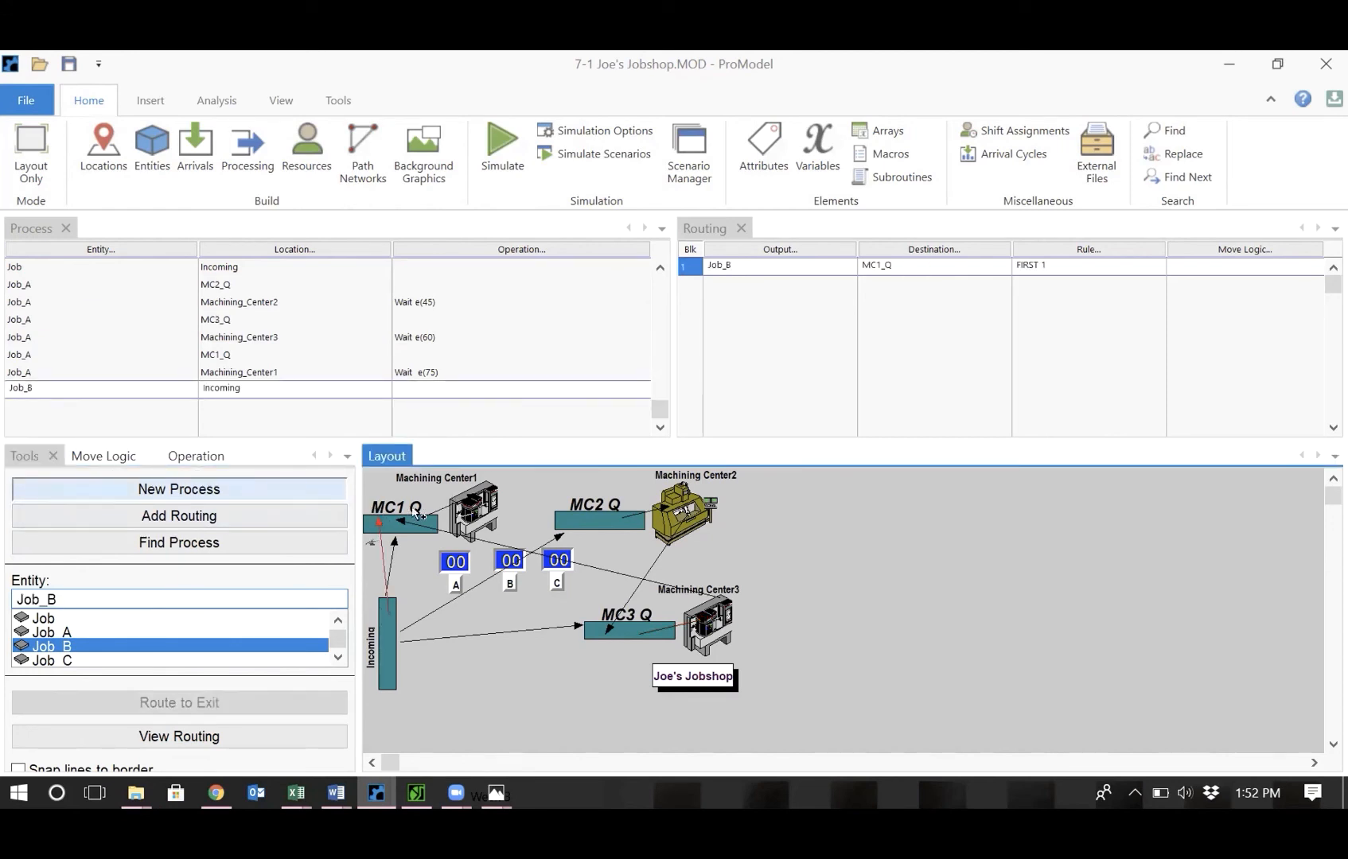
Add Job_B processes routing MC1_Q to Machining_Center1, then to MC2_Q and Machining_Center2.
click(404, 528)
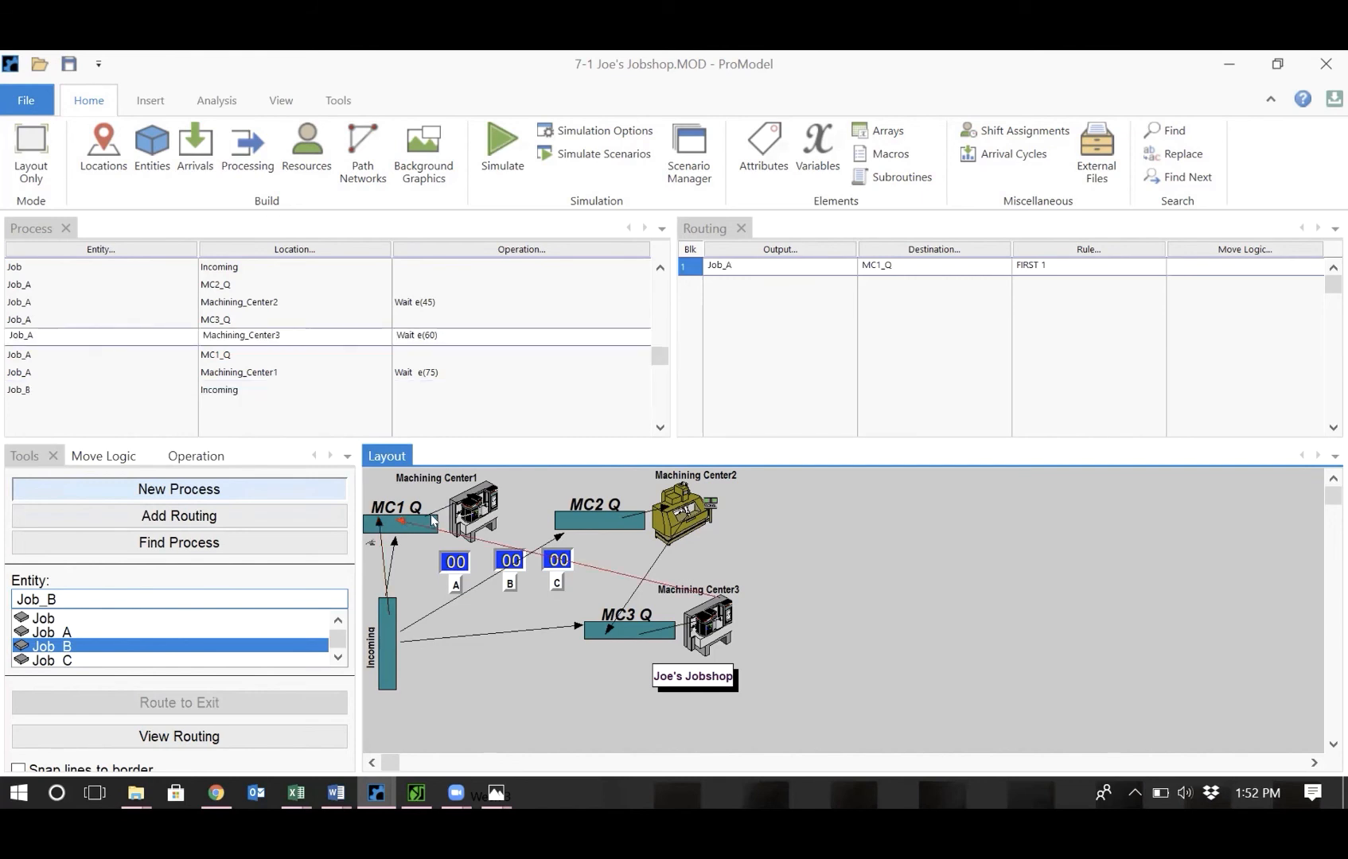
click(431, 522)
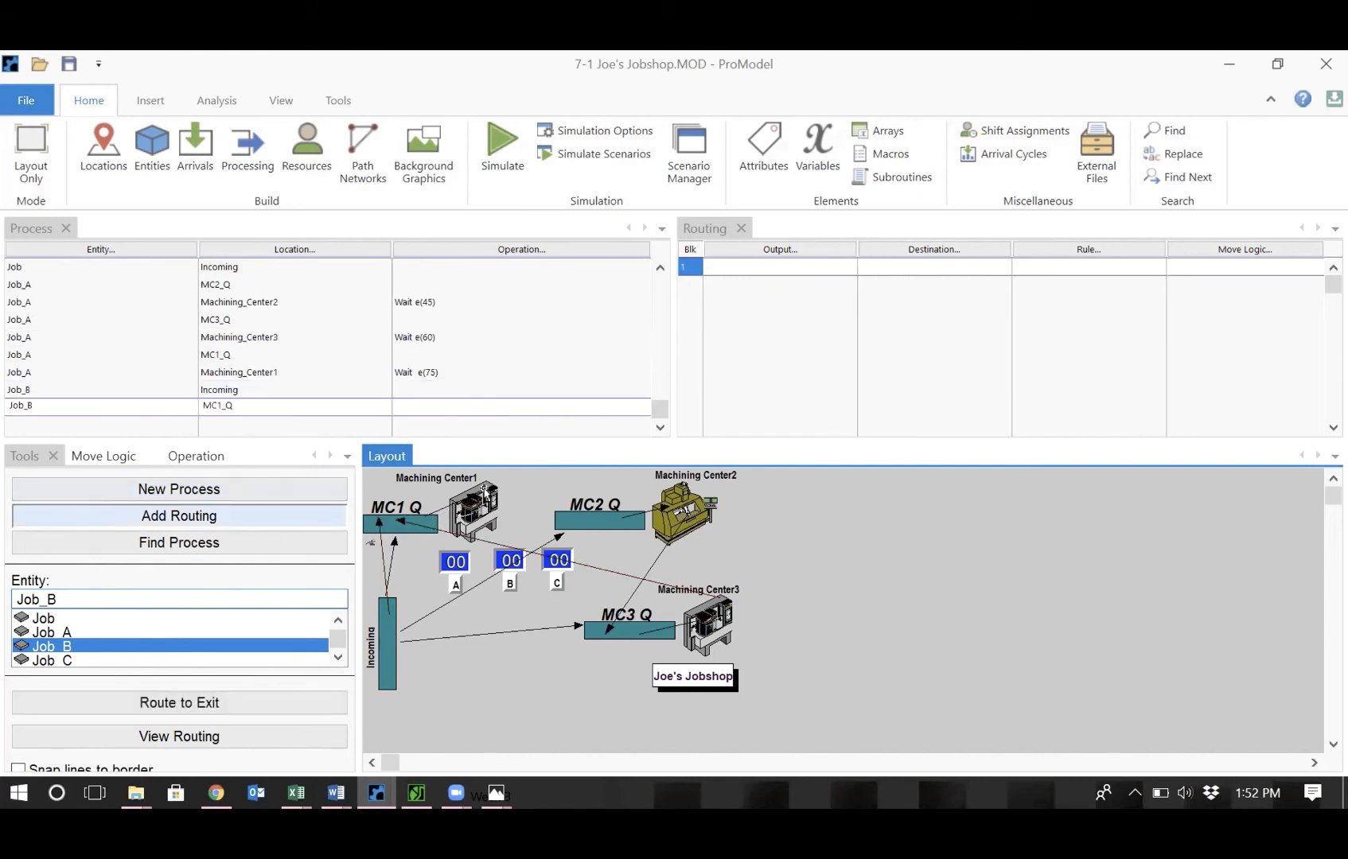
click(483, 490)
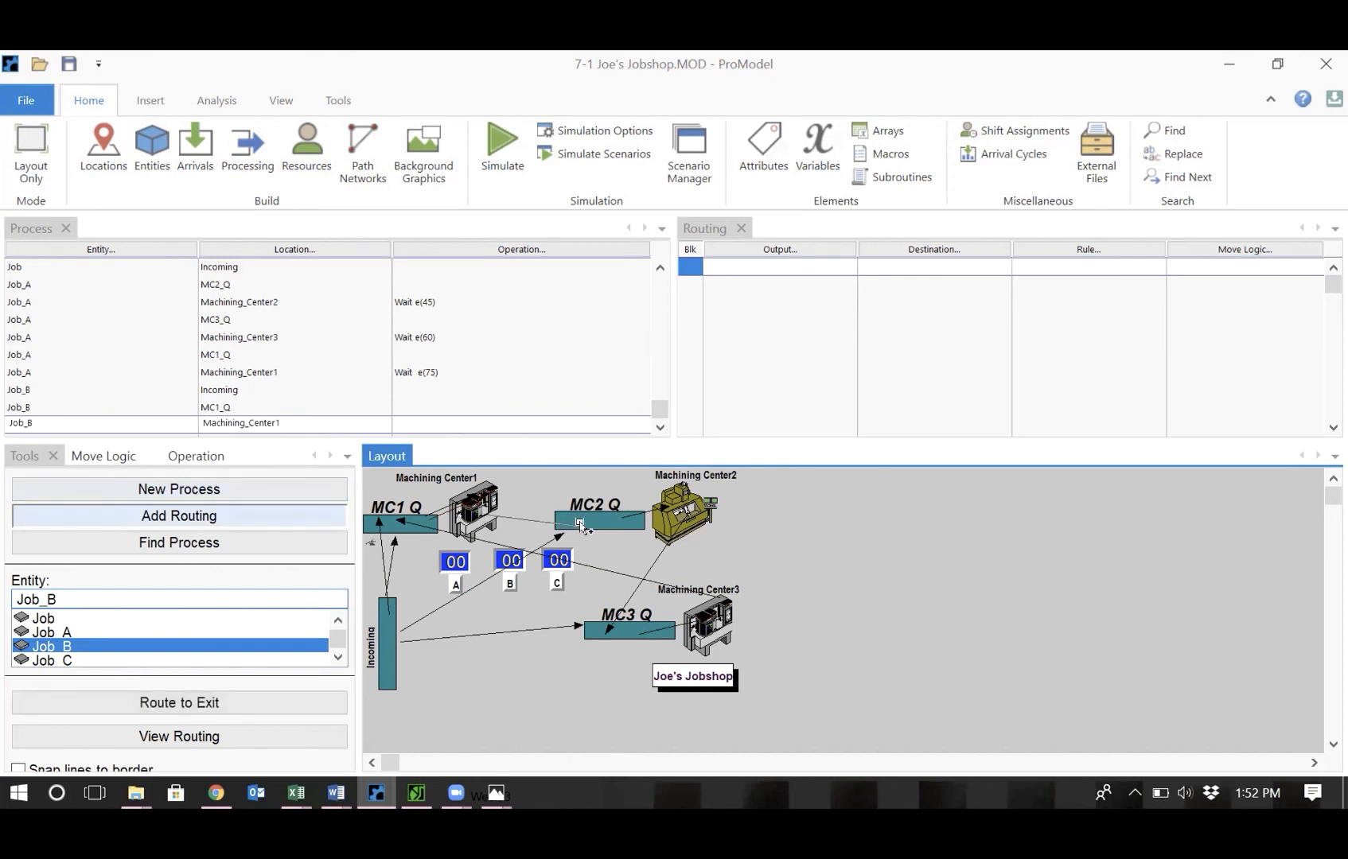
click(580, 525)
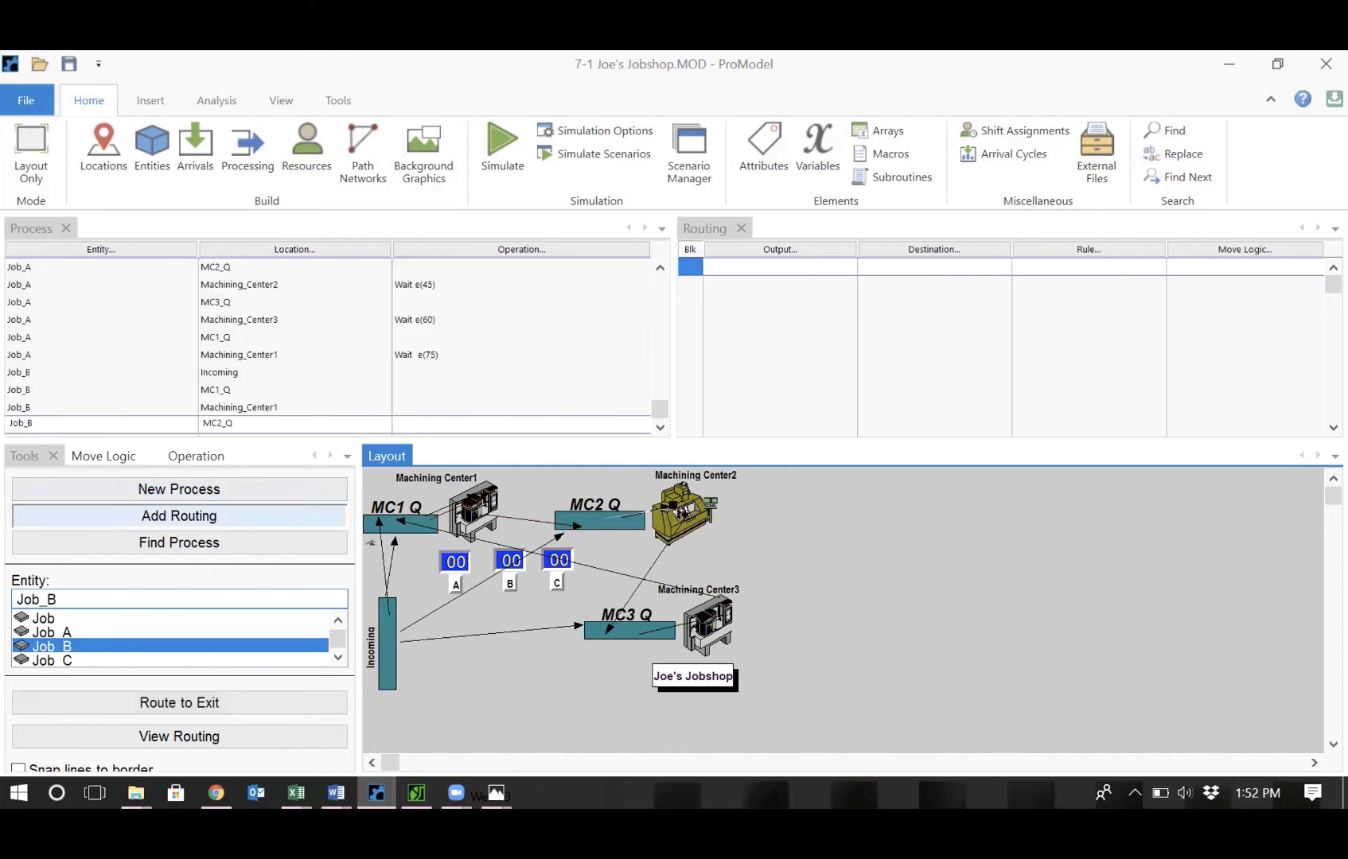
click(669, 514)
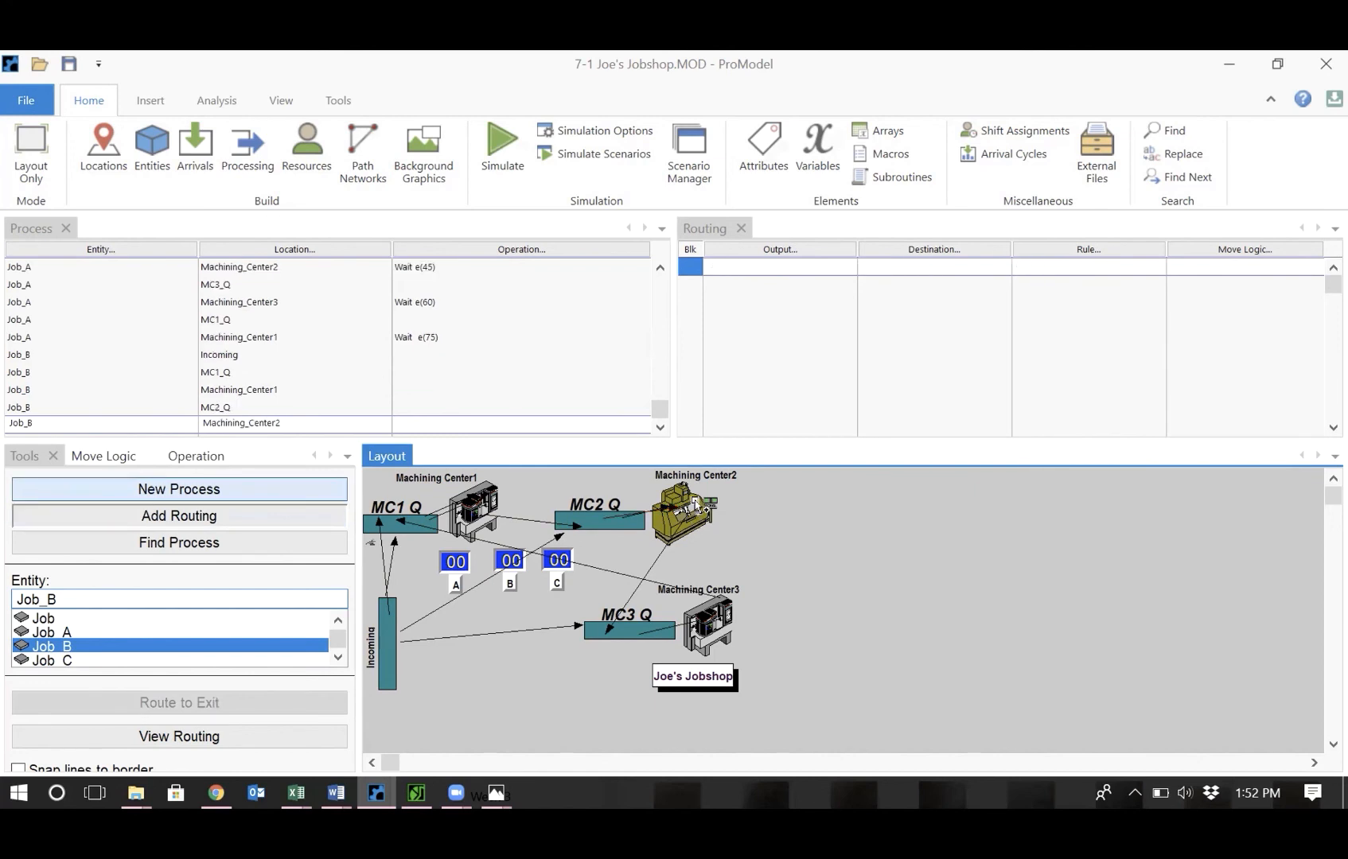
Complete Job_B's route from Machining_Center2 through MC3_Q and Machining_Center3 to EXIT.
click(624, 631)
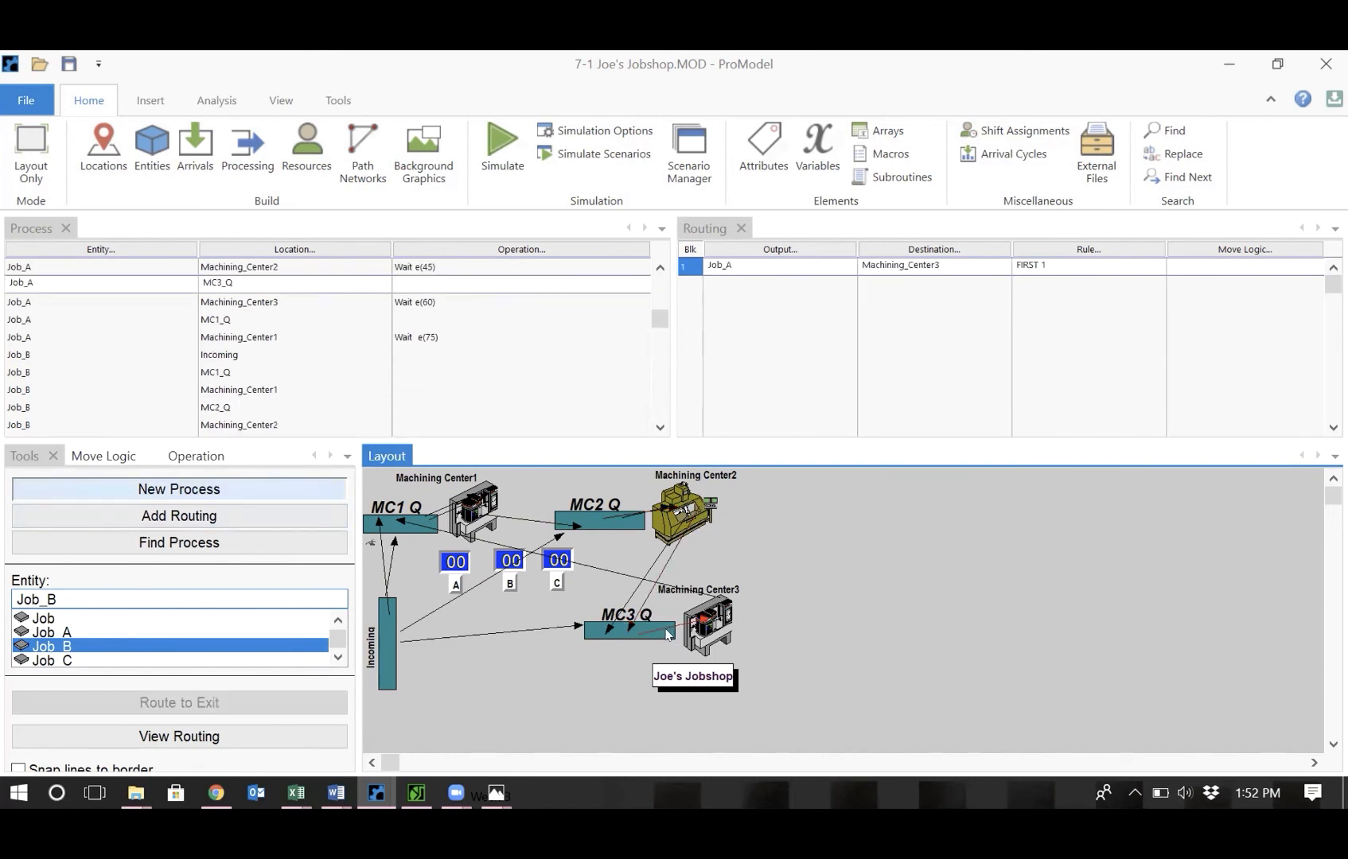
click(638, 626)
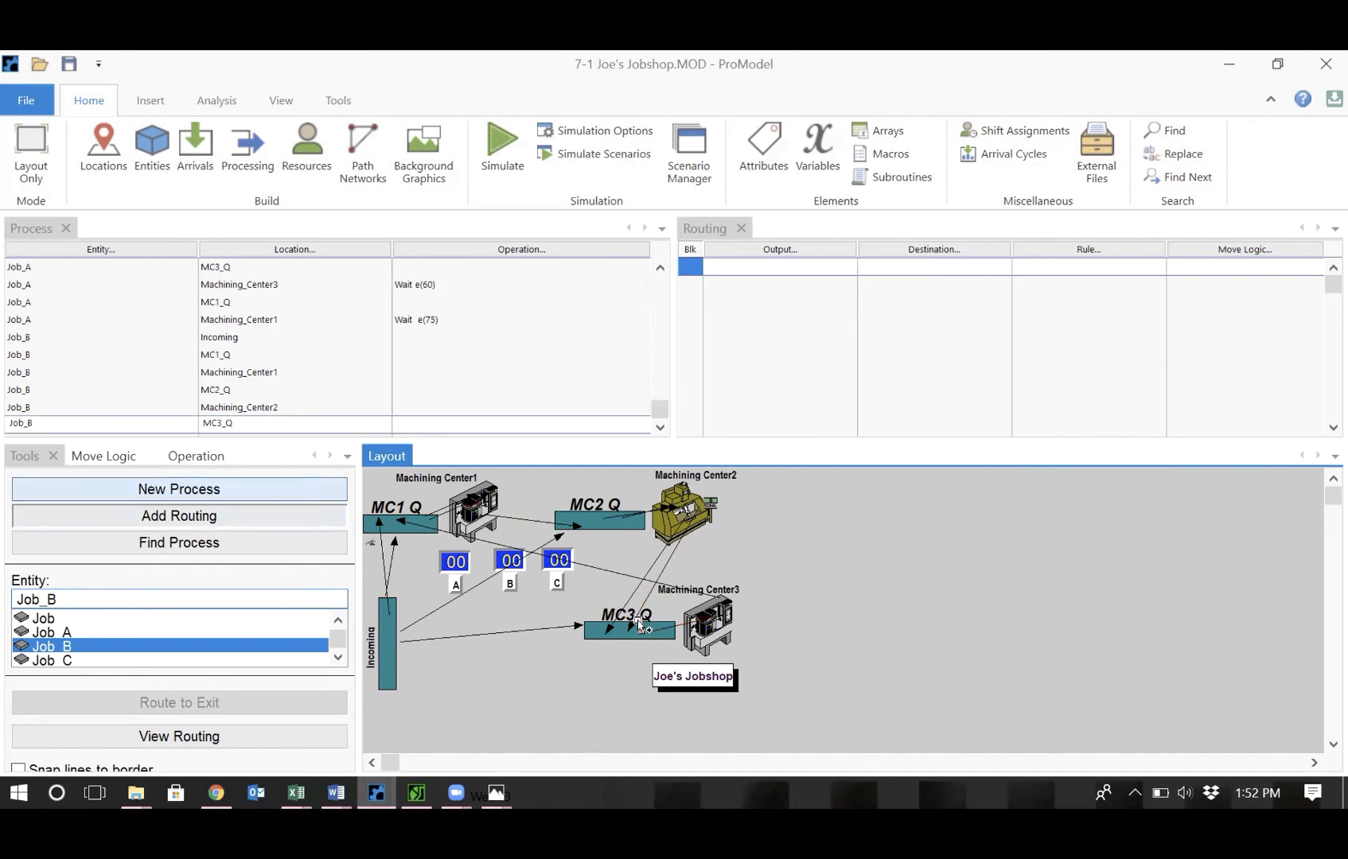
click(704, 634)
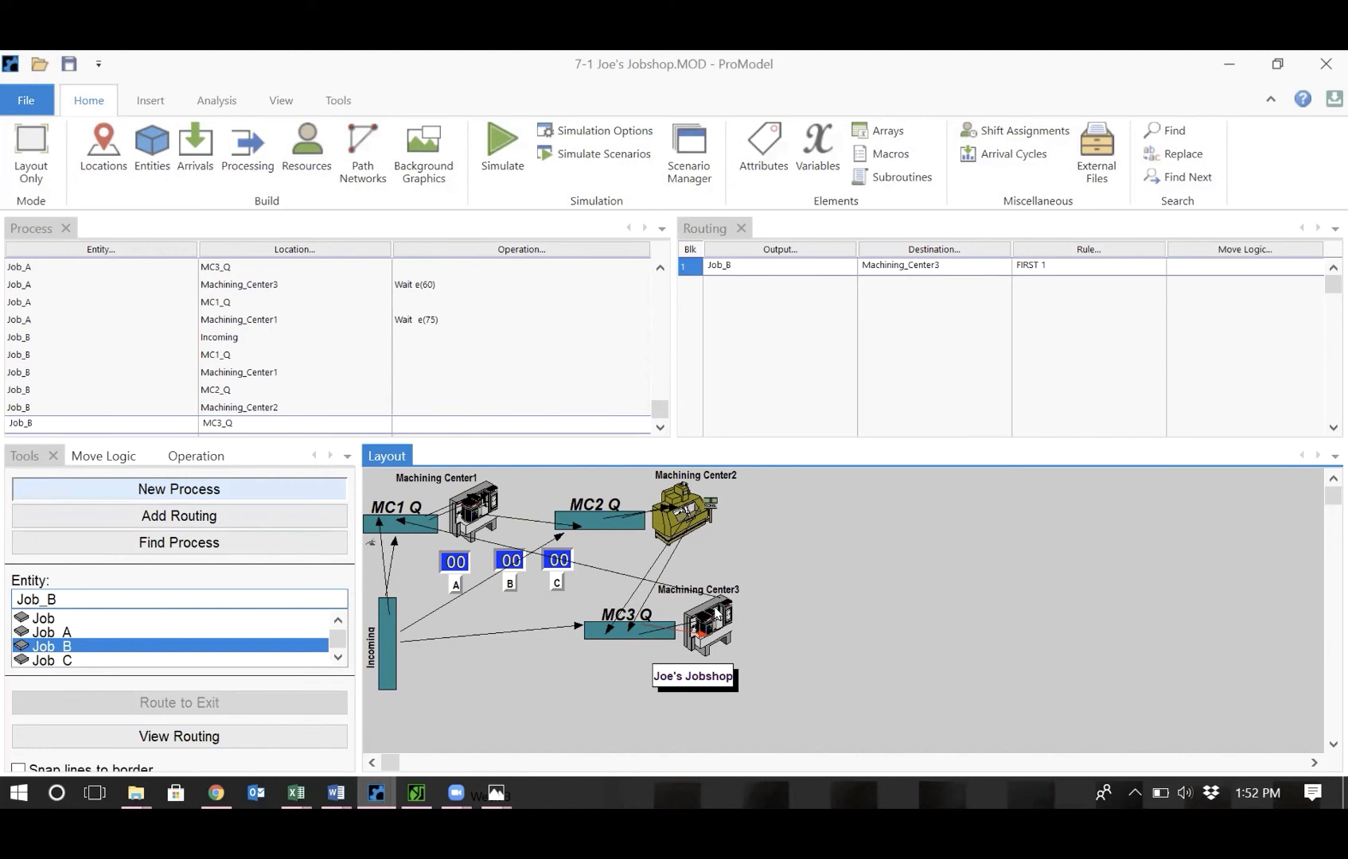
click(714, 608)
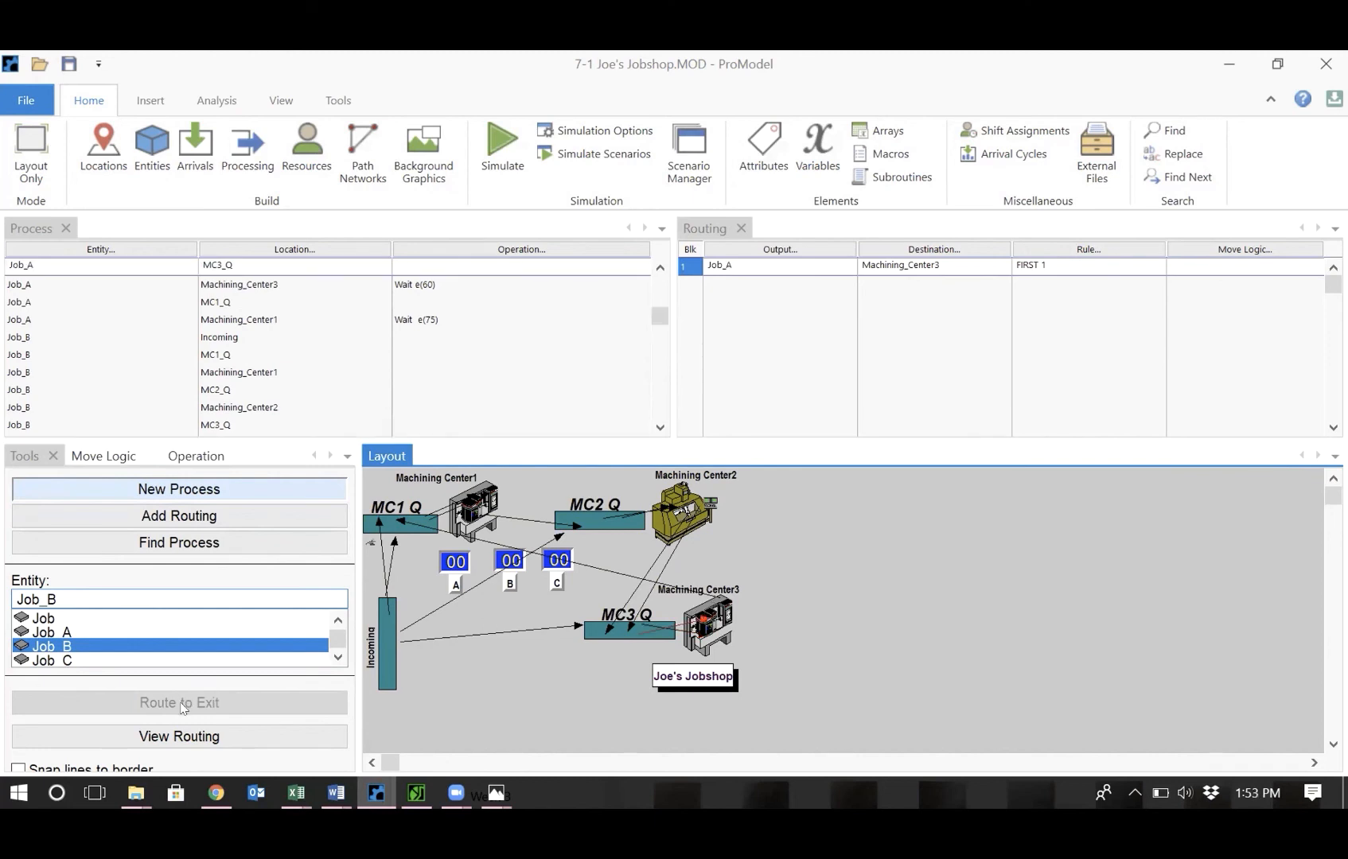
click(716, 603)
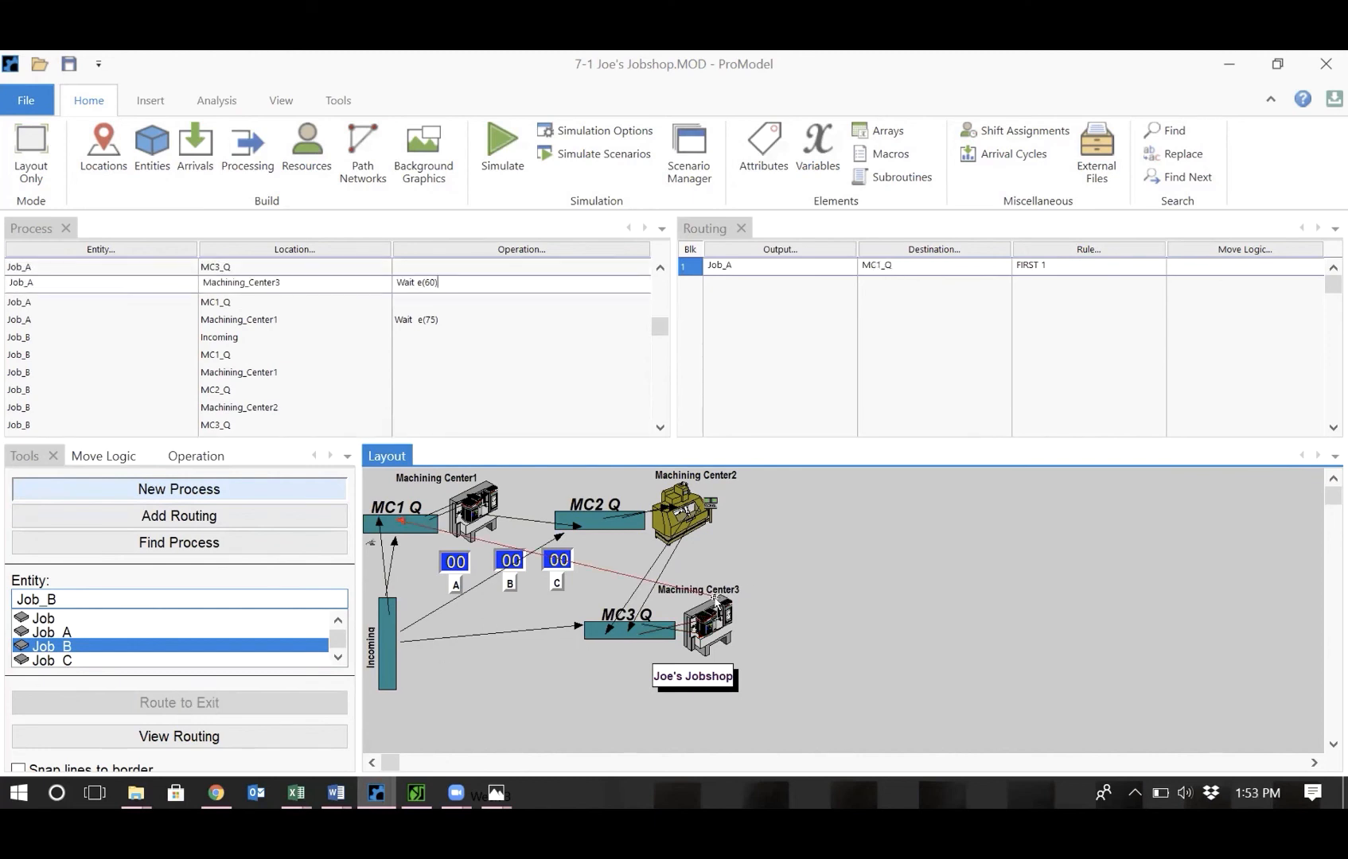
click(703, 646)
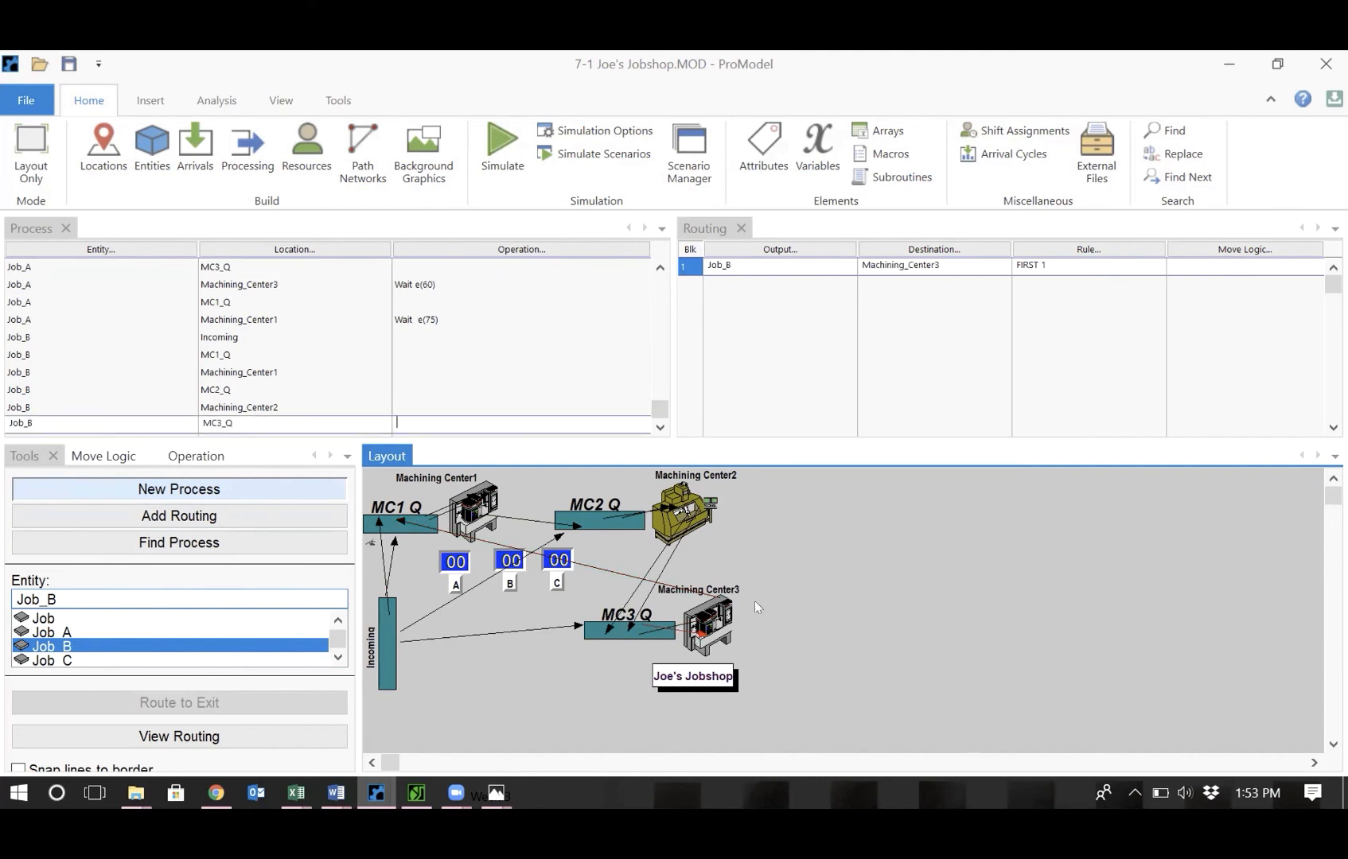
click(716, 629)
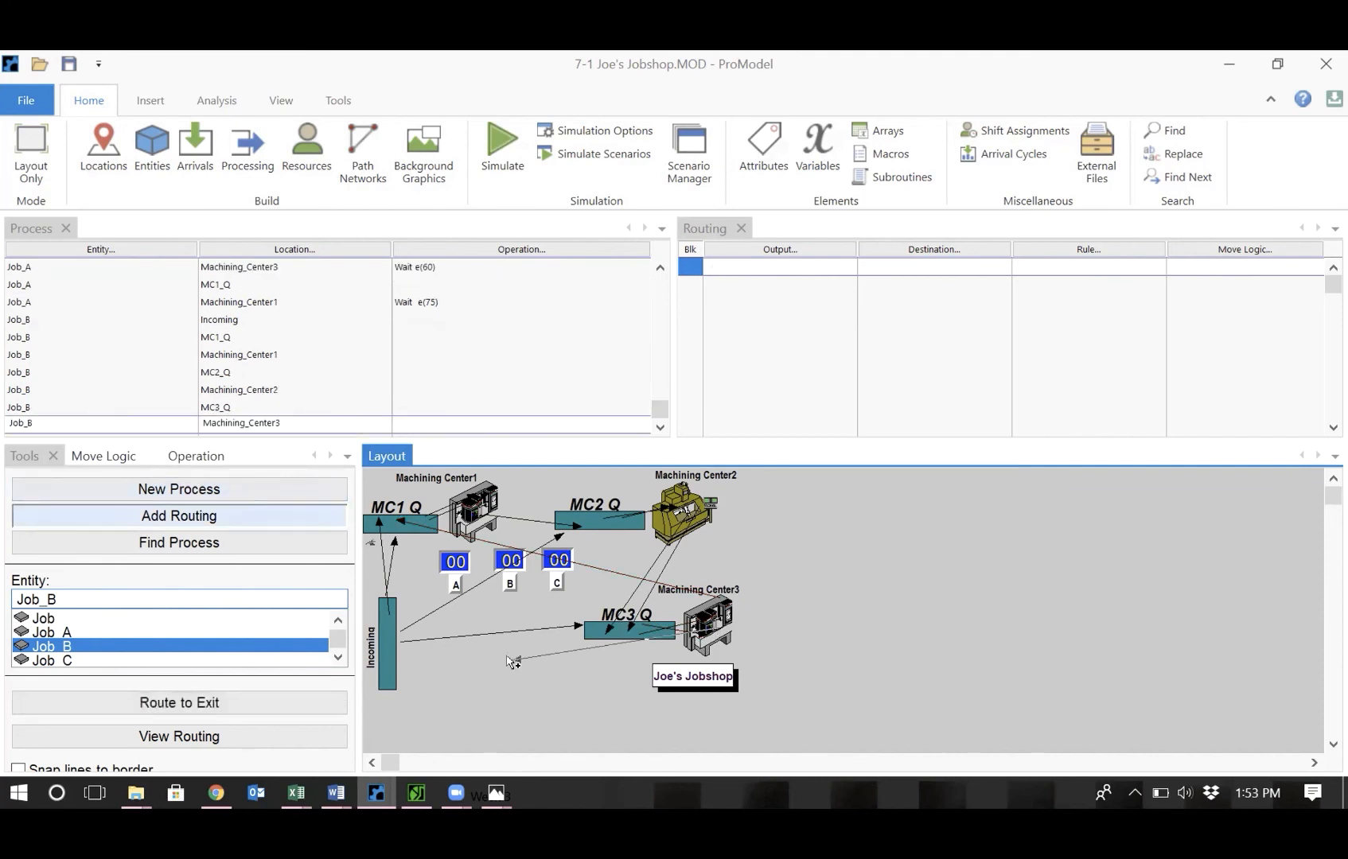
click(249, 708)
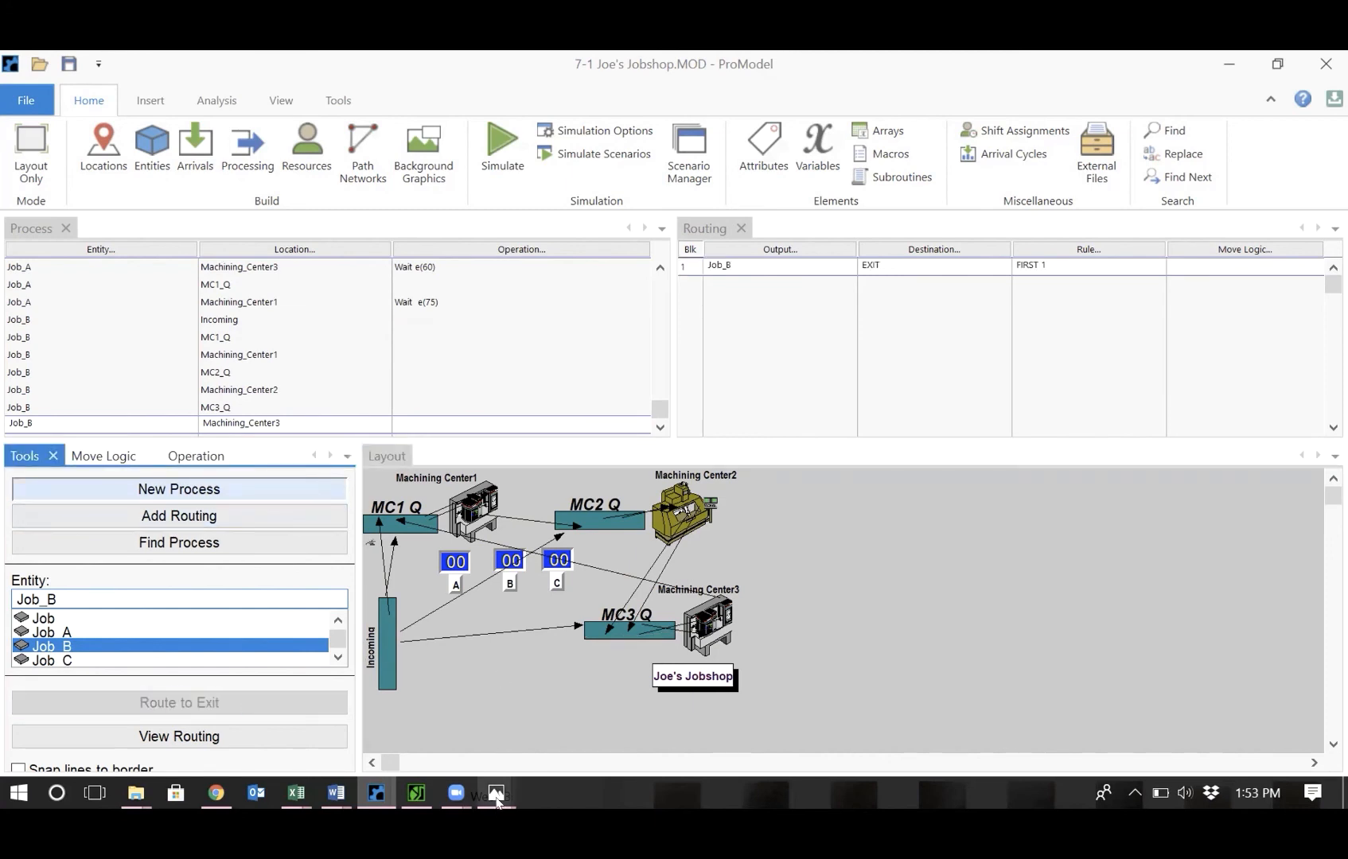
Copy Job_A's Machining_Center1 operation into Job_B's Machining_Center1 and Machining_Center2 operations, setting Machining_Center1's to Wait e(70).
mouse_move(496, 801)
click(528, 727)
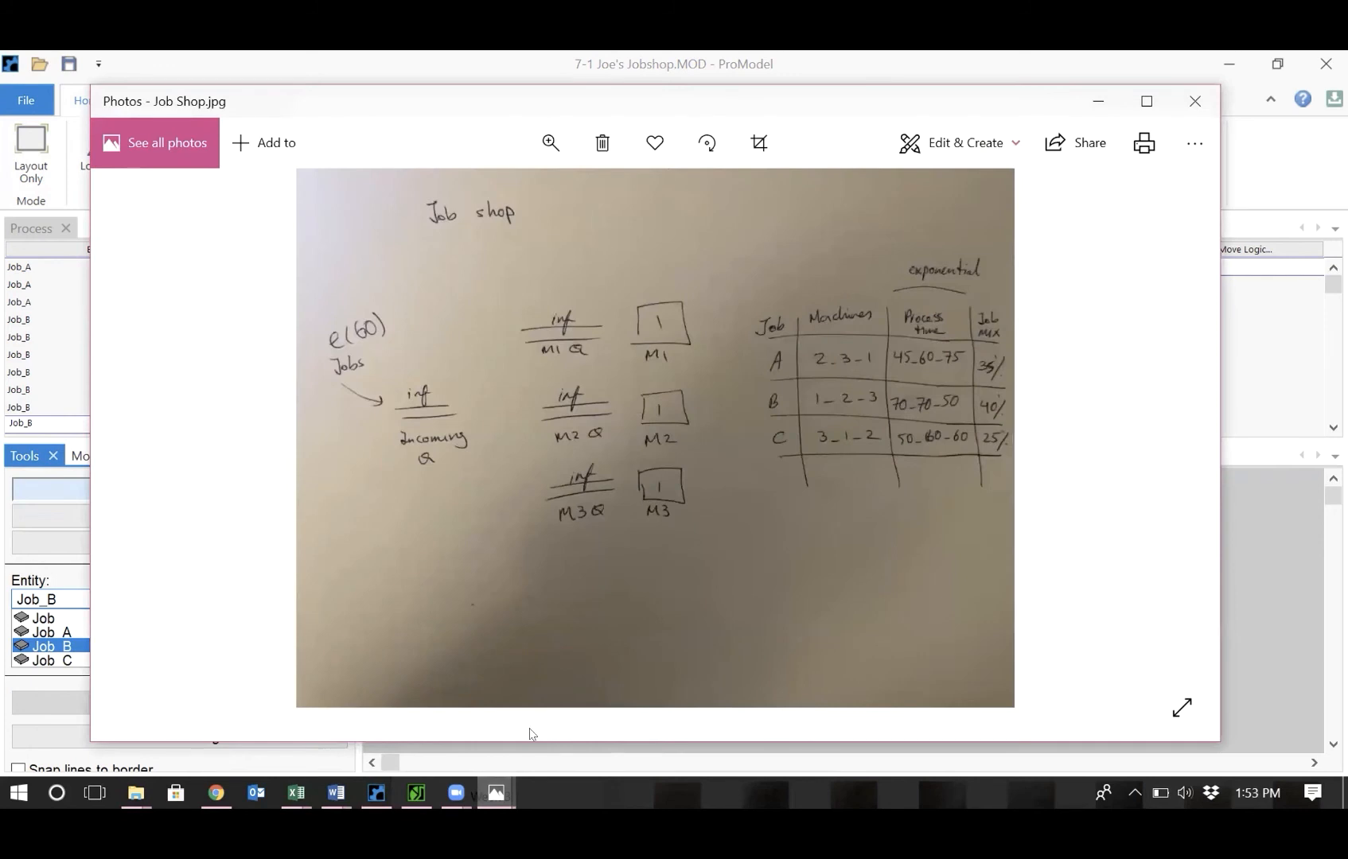
click(1271, 153)
click(459, 299)
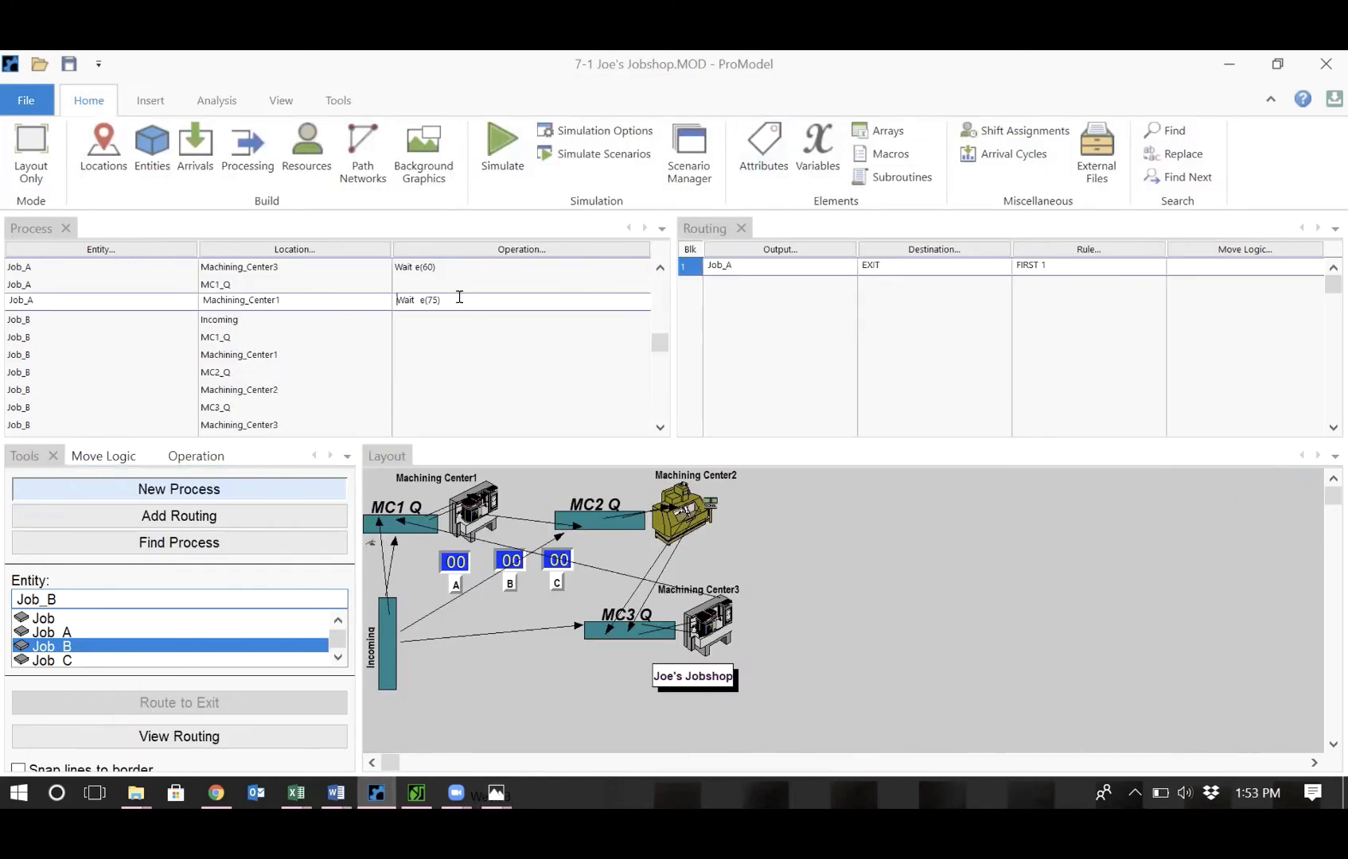
drag(459, 297, 337, 292)
key(ctrl+c)
click(420, 352)
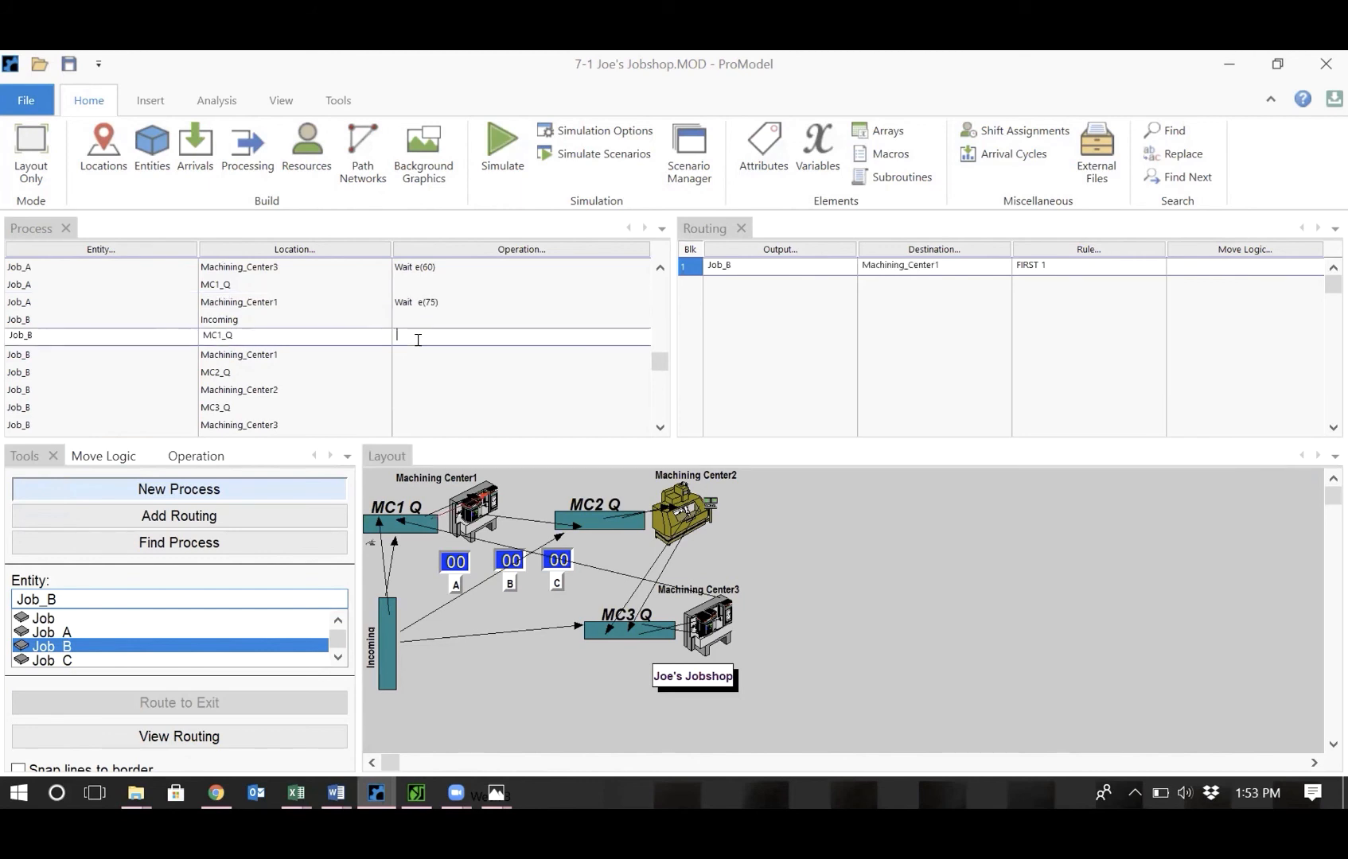
key(ctrl+v)
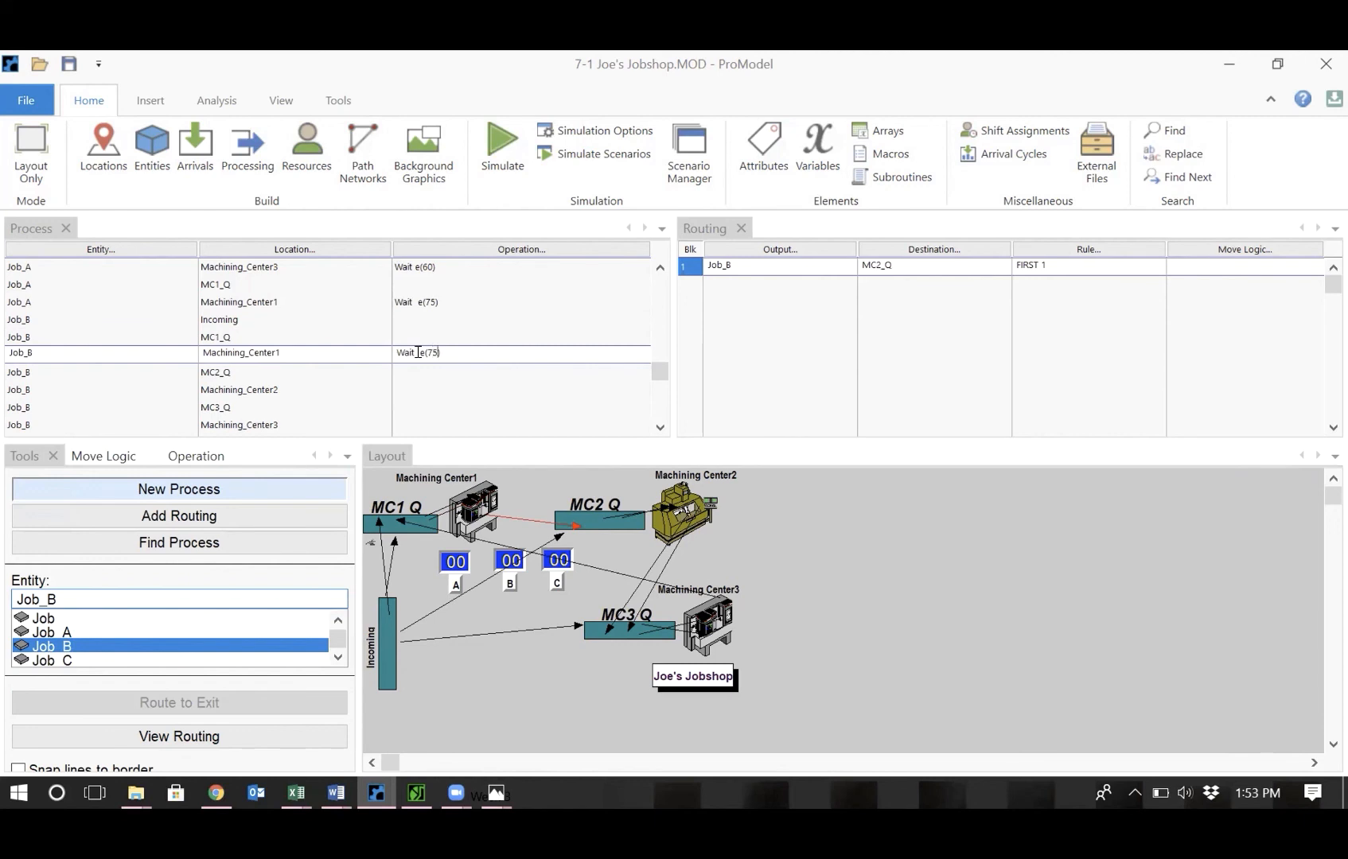
key(BackSpace)
key(BackSpace)
text(0)
click(417, 391)
key(ctrl+v)
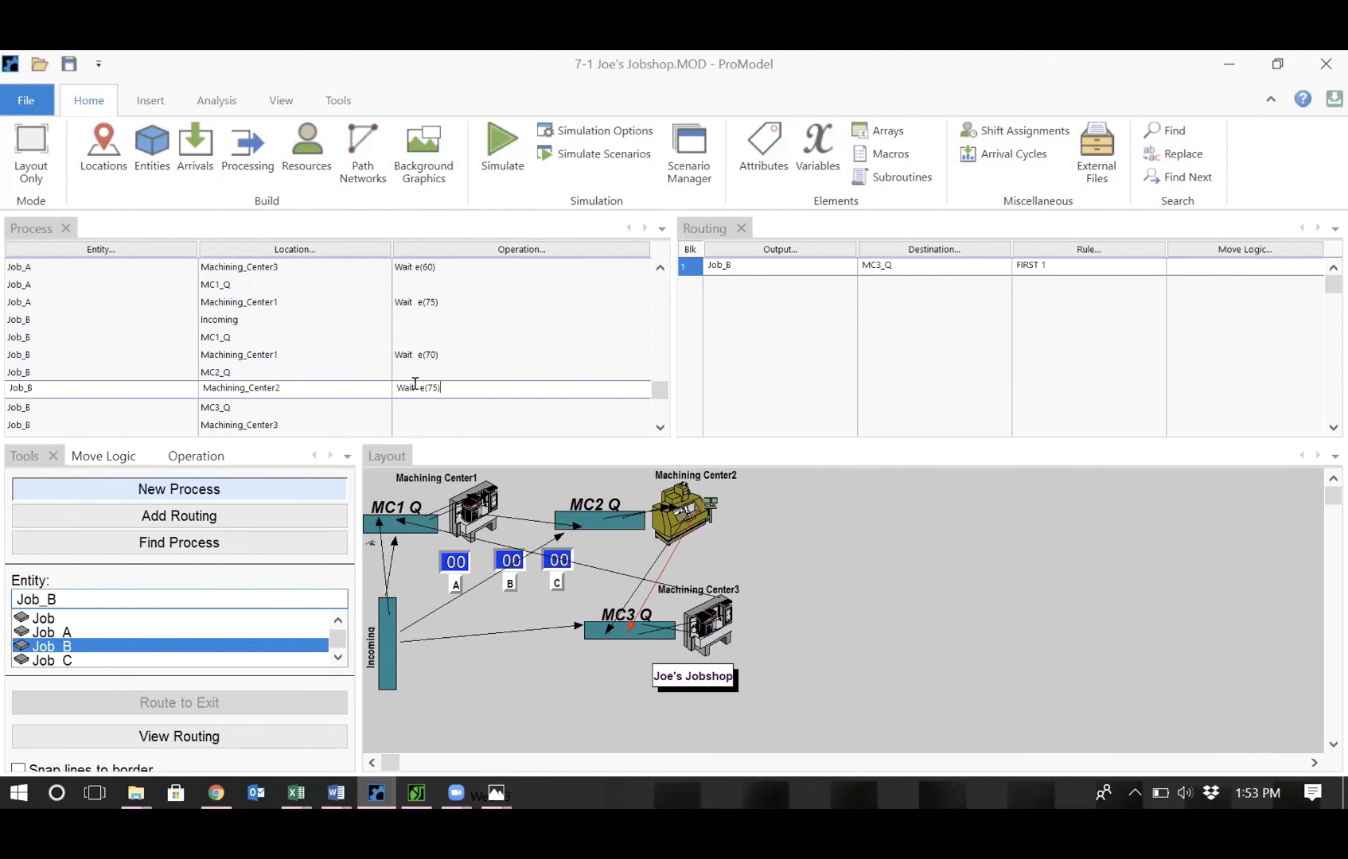
scroll(414, 384, up, 4)
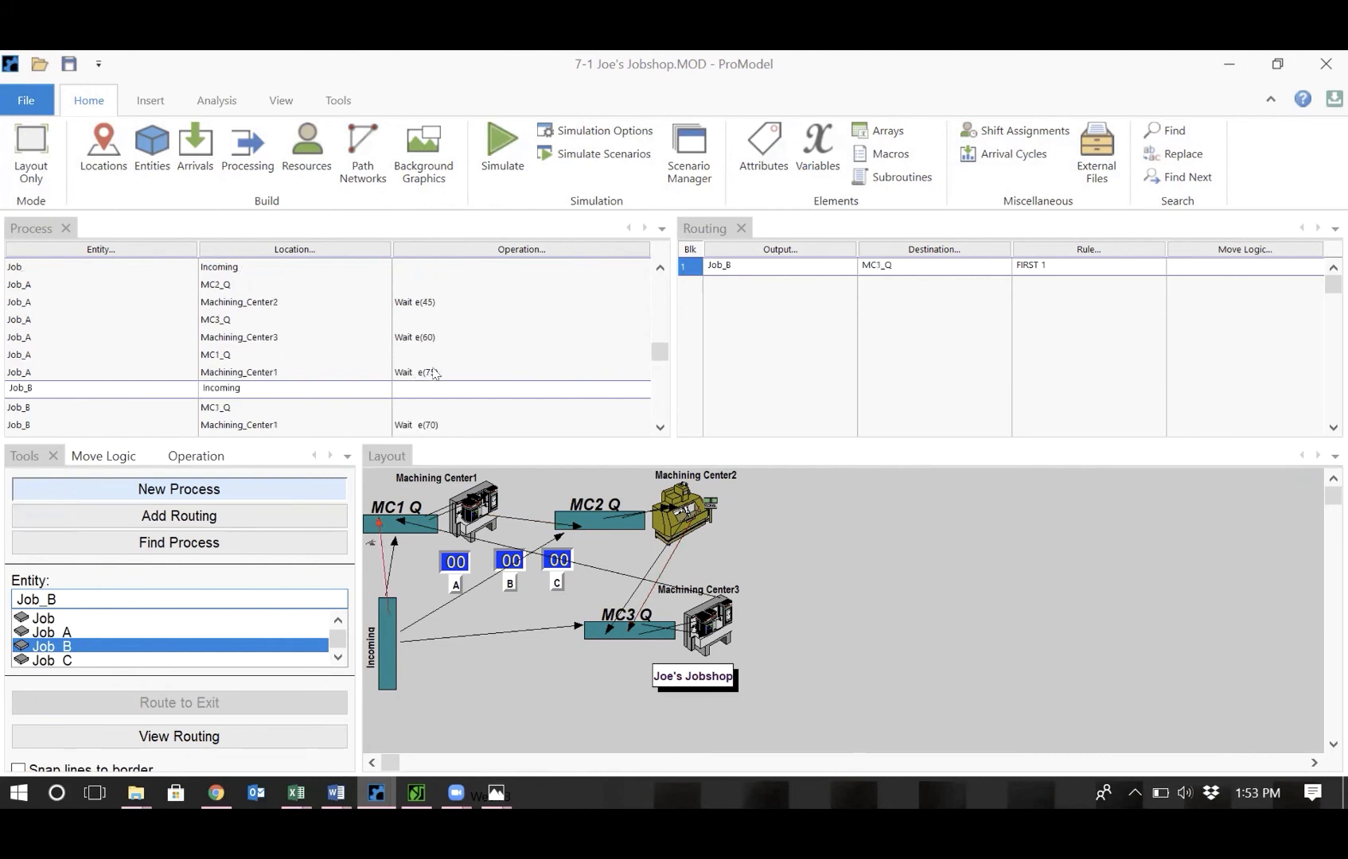
click(436, 371)
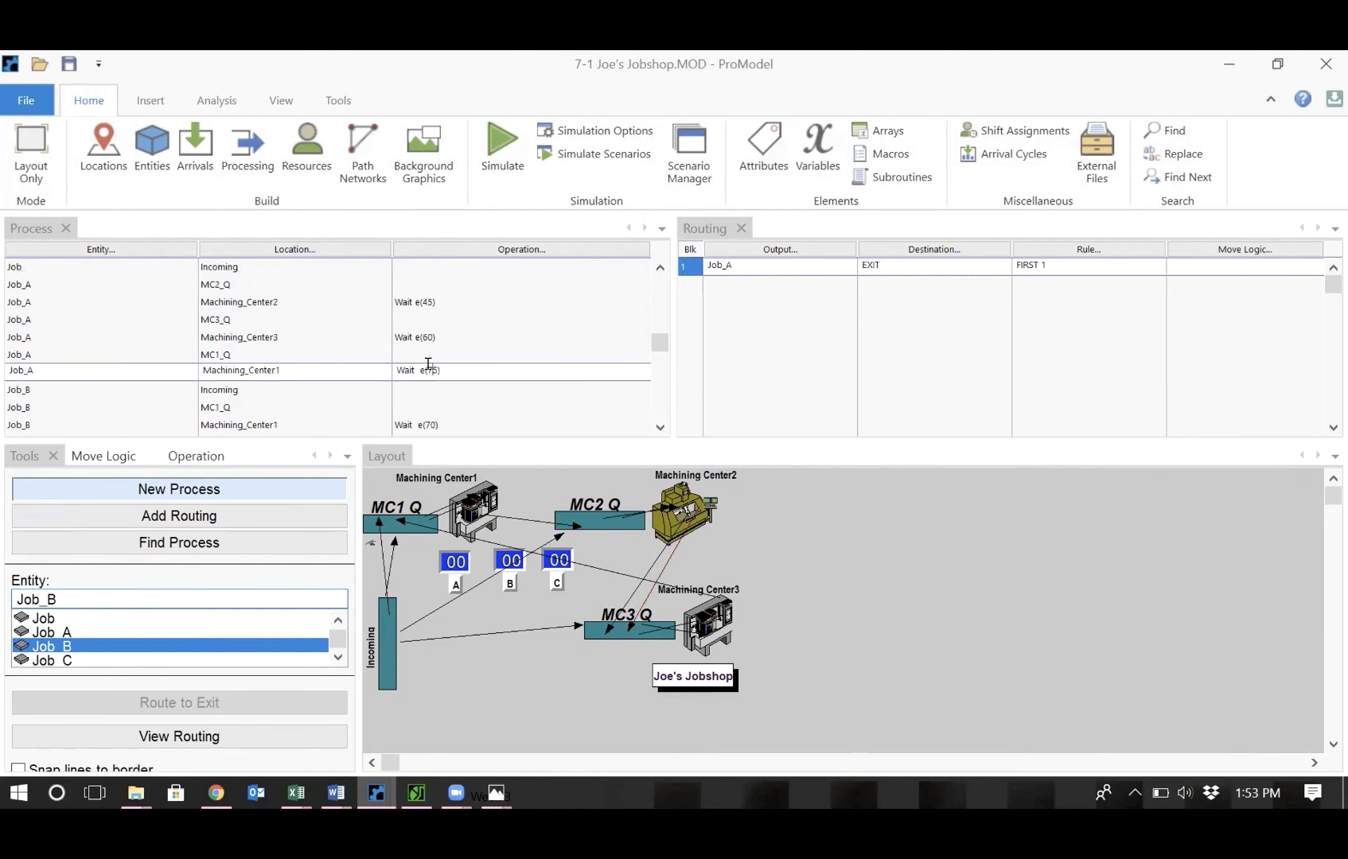
key(BackSpace)
key(BackSpace)
text(0))
key(ctrl+z)
click(428, 335)
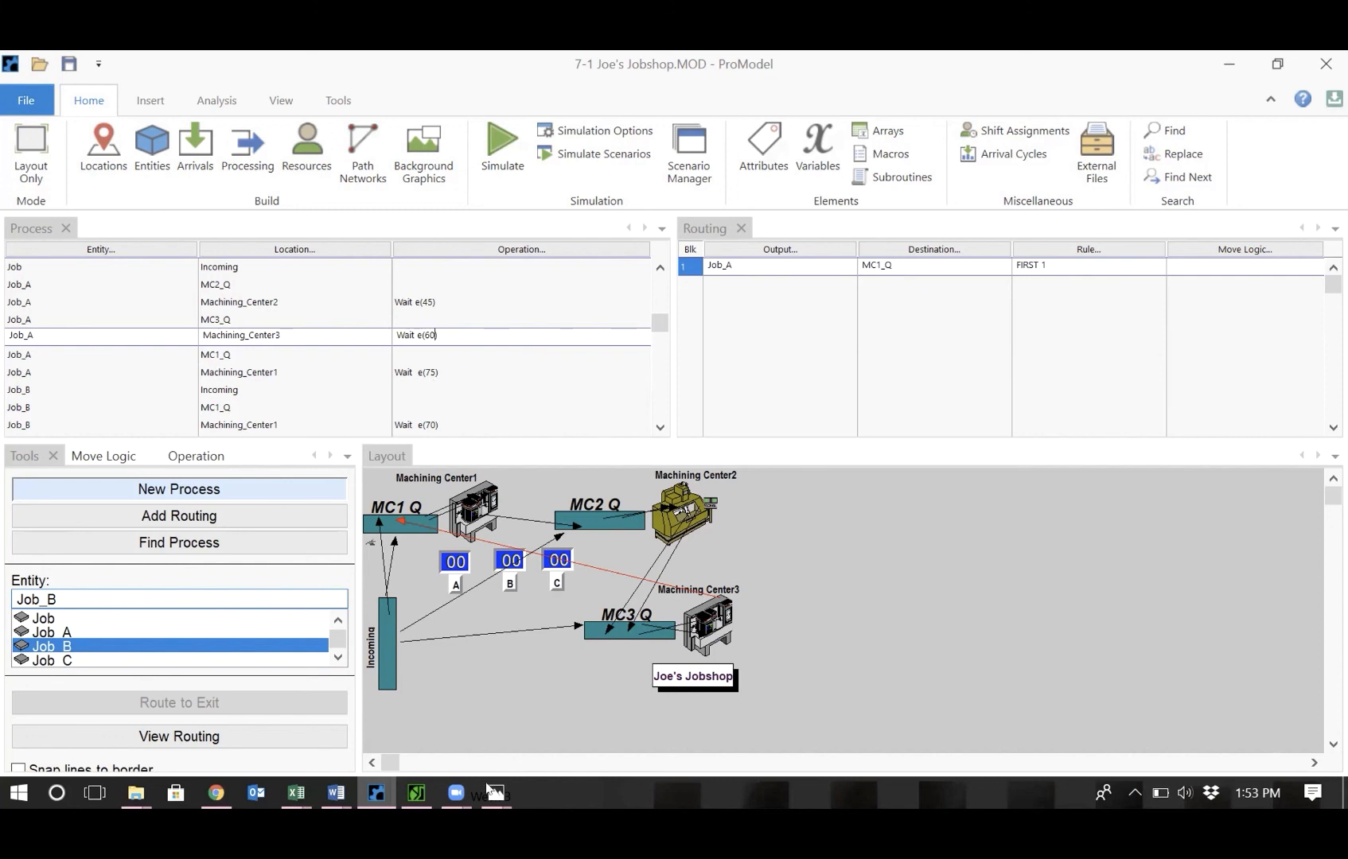
mouse_move(496, 795)
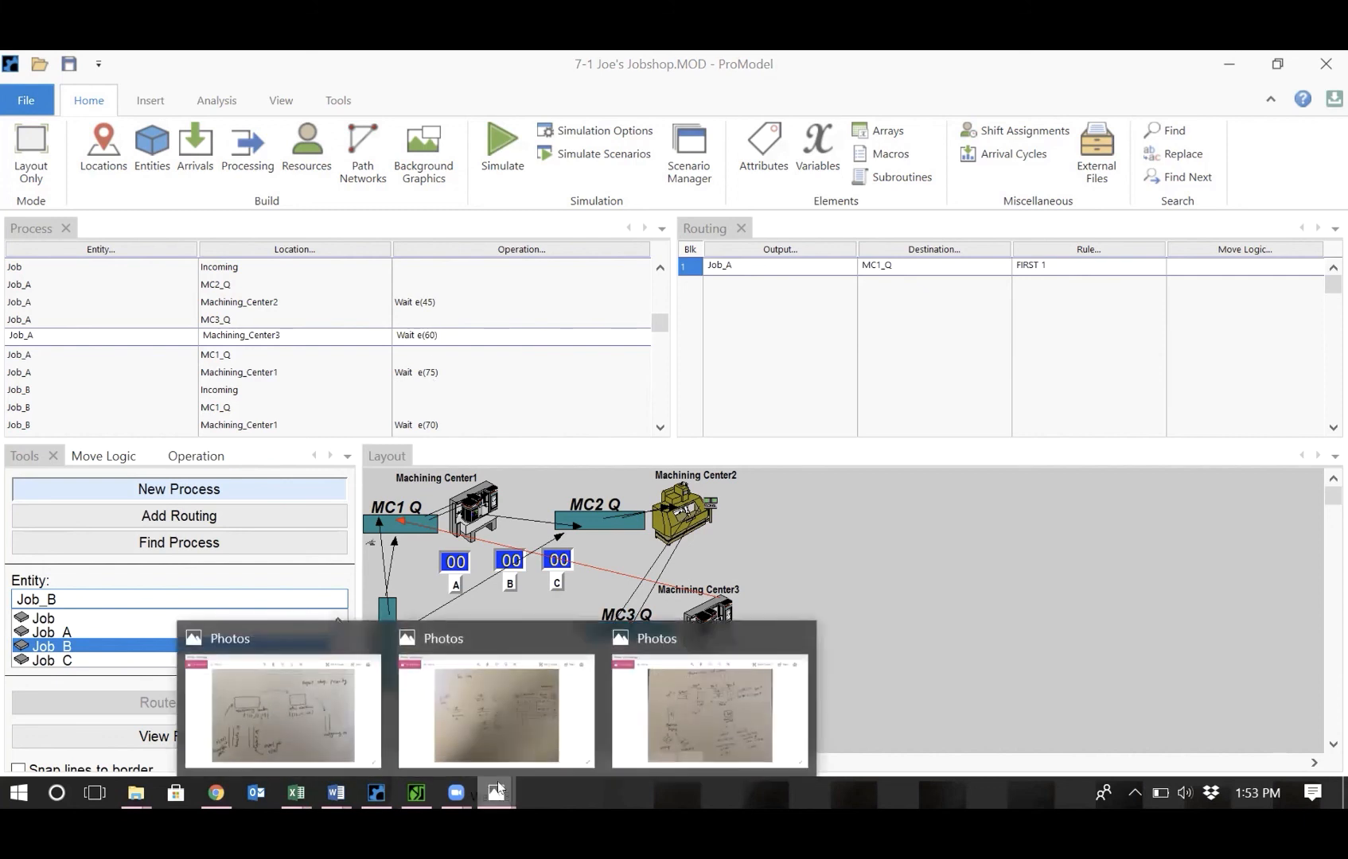
Check the job shop sketch and delete Job_B's extra process record at Incoming.
click(540, 725)
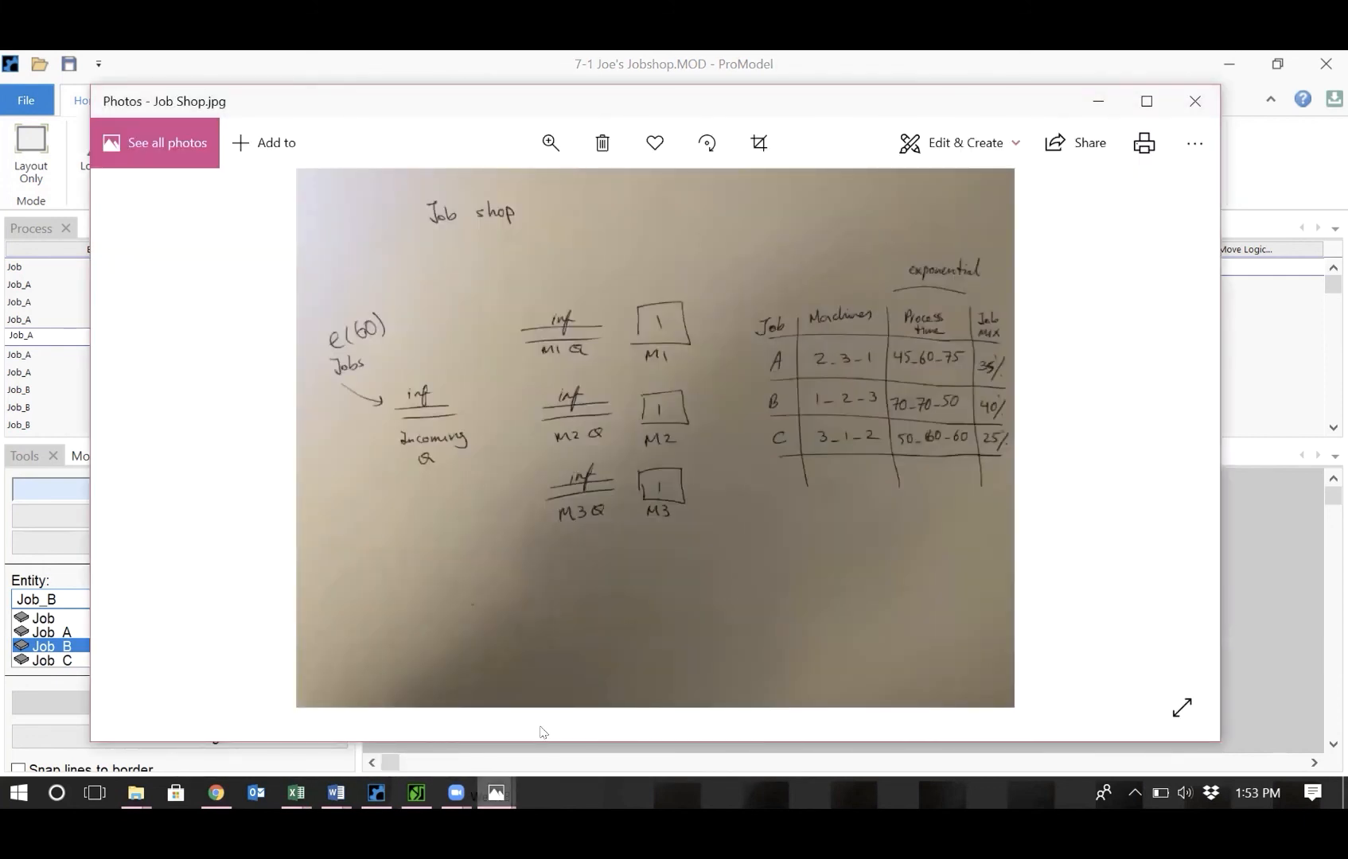
click(1278, 157)
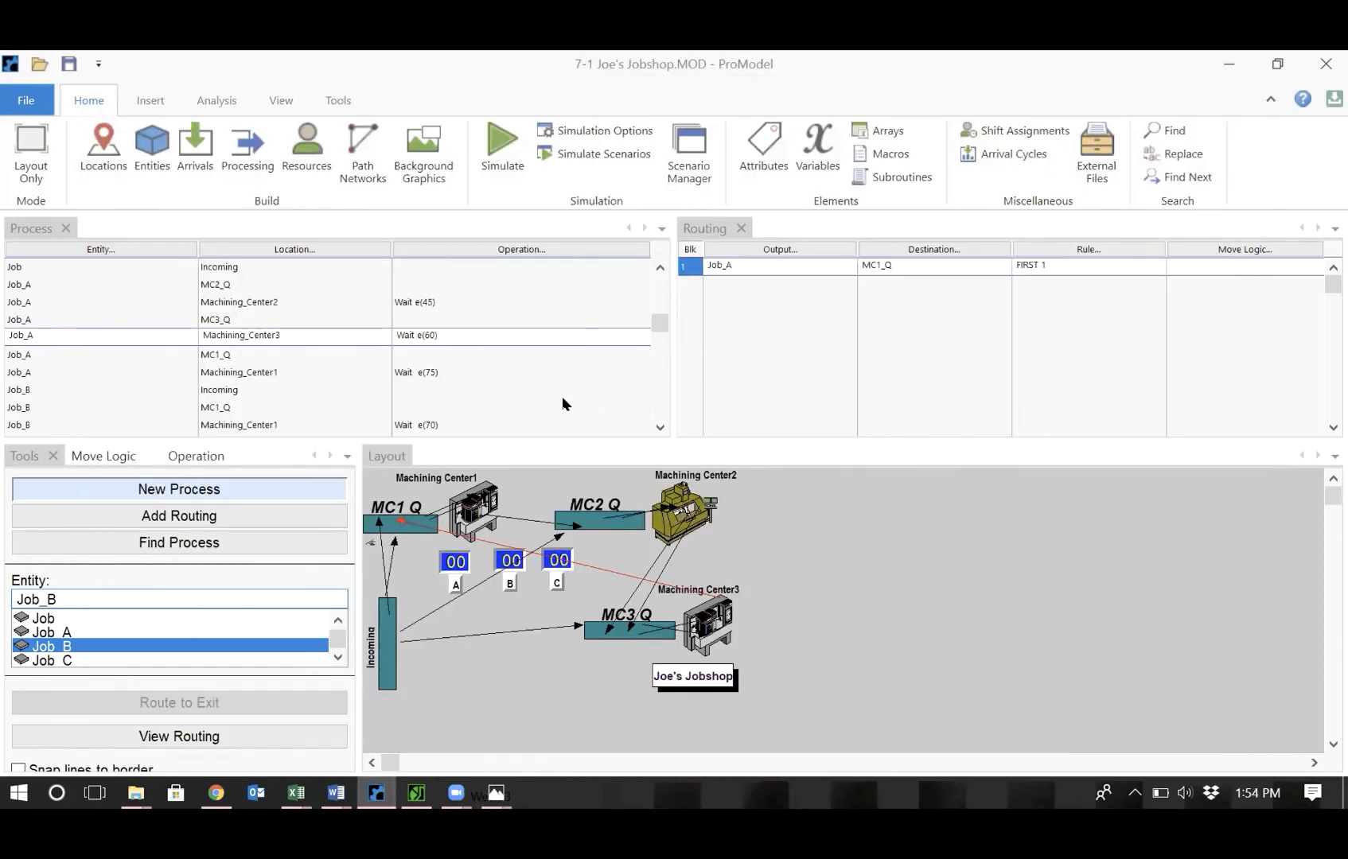
click(659, 428)
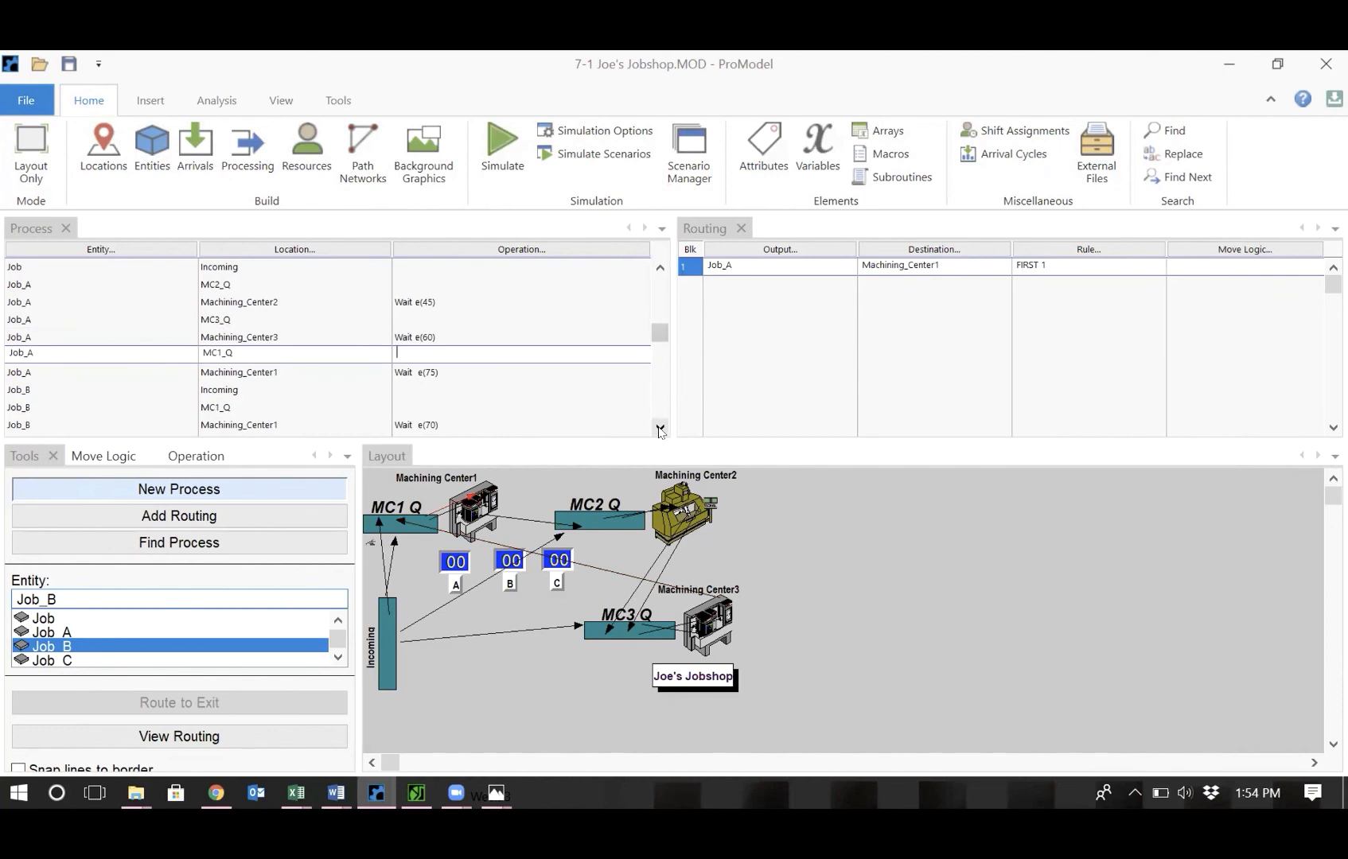
click(660, 428)
click(659, 428)
click(660, 428)
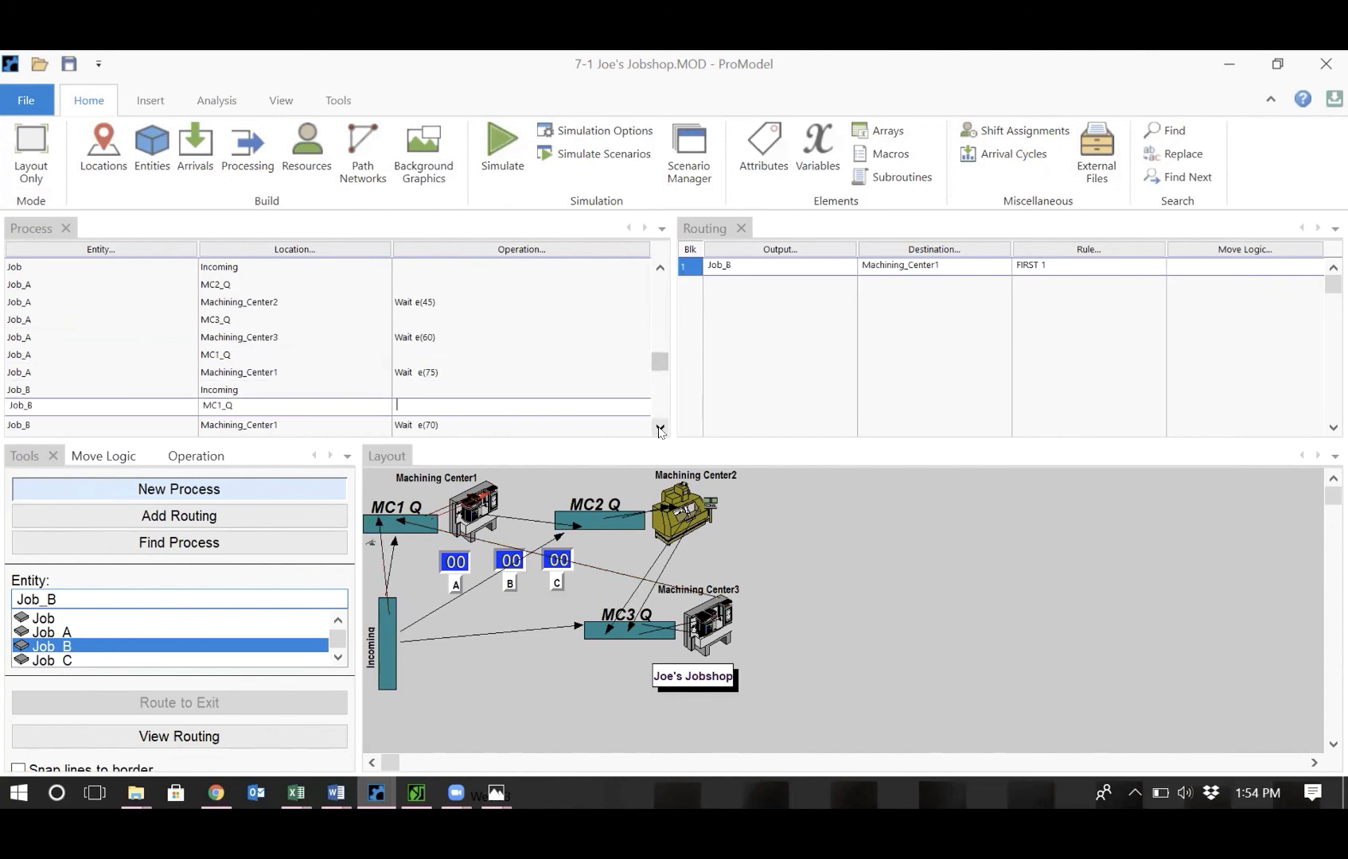
click(659, 428)
click(659, 428)
click(660, 428)
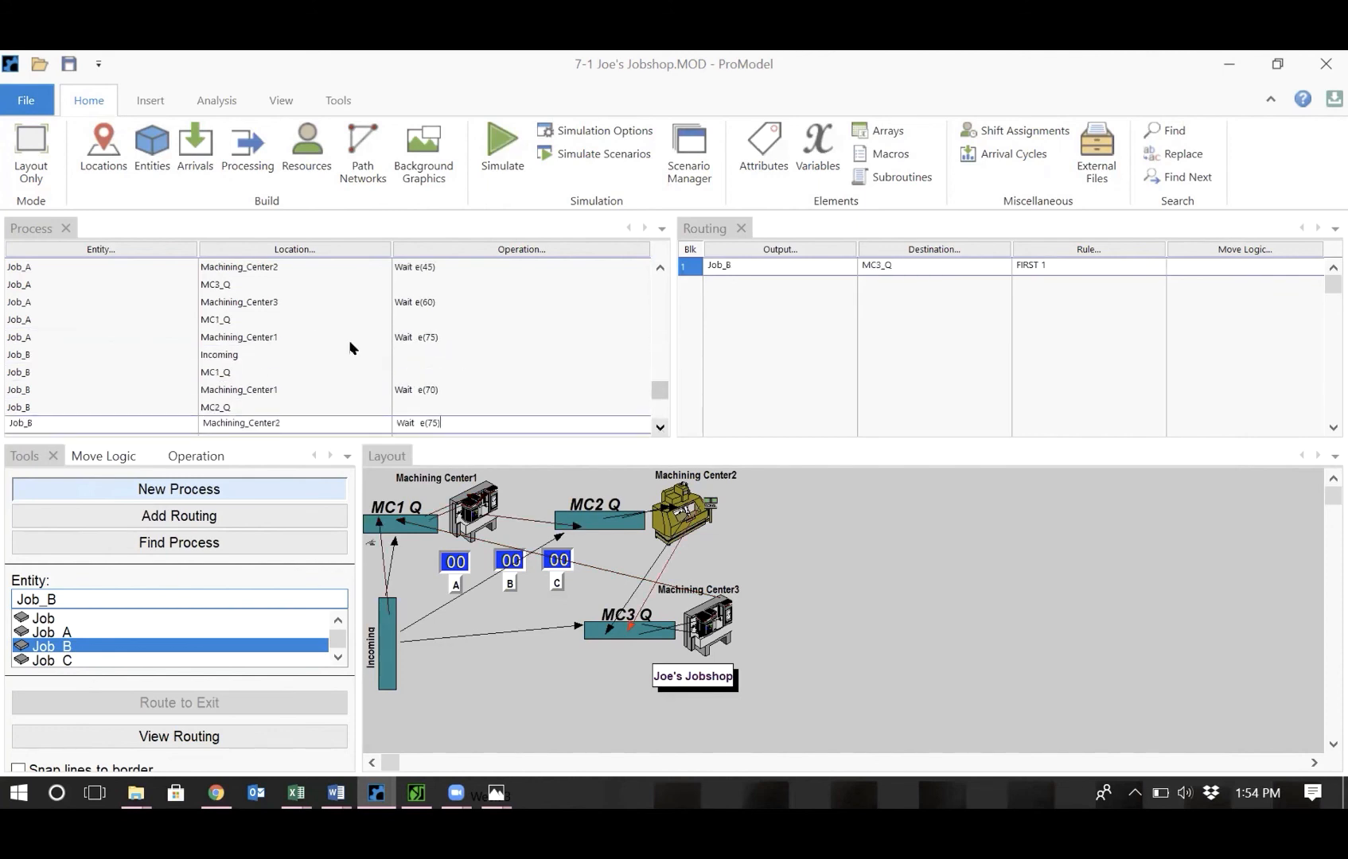
click(236, 354)
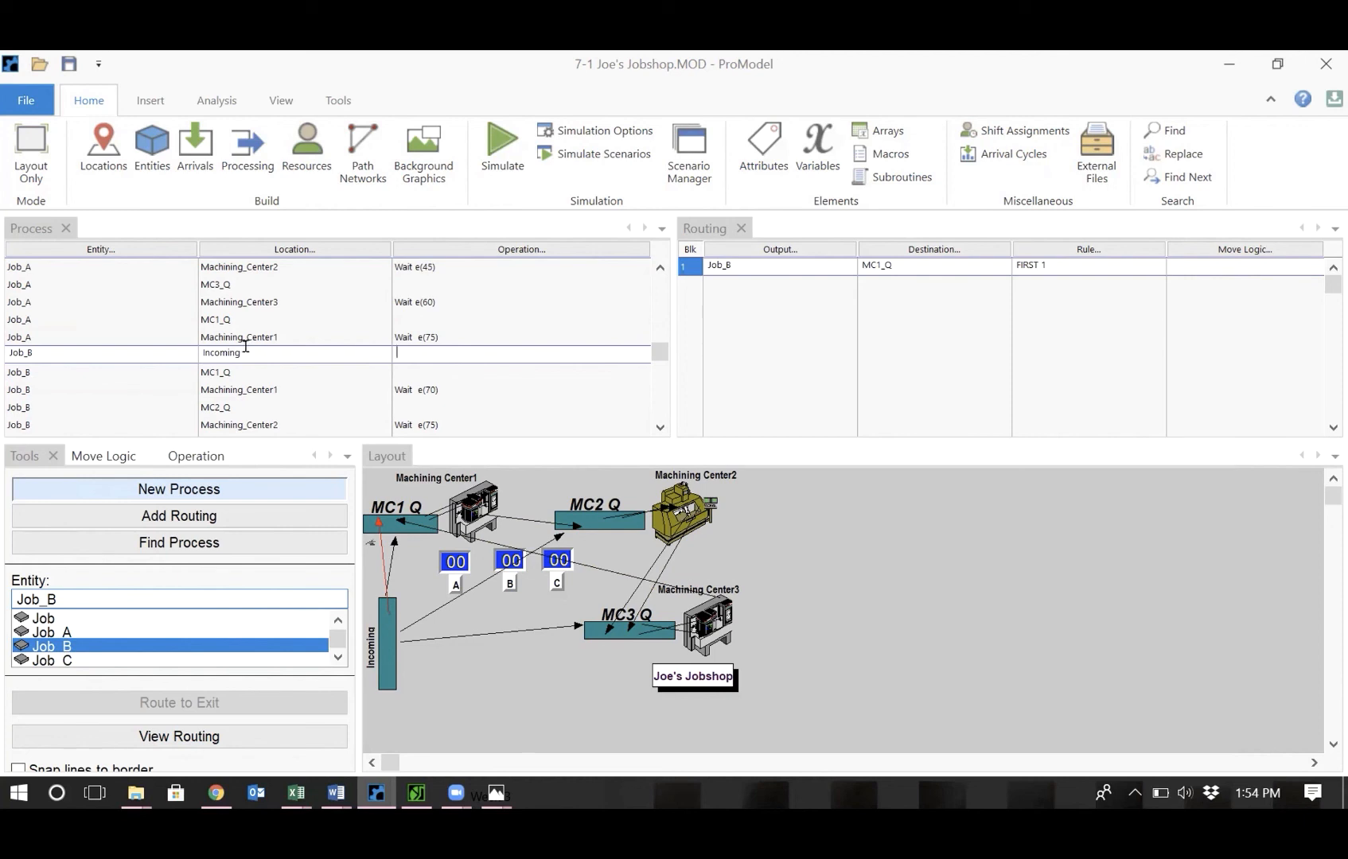
right_click(215, 353)
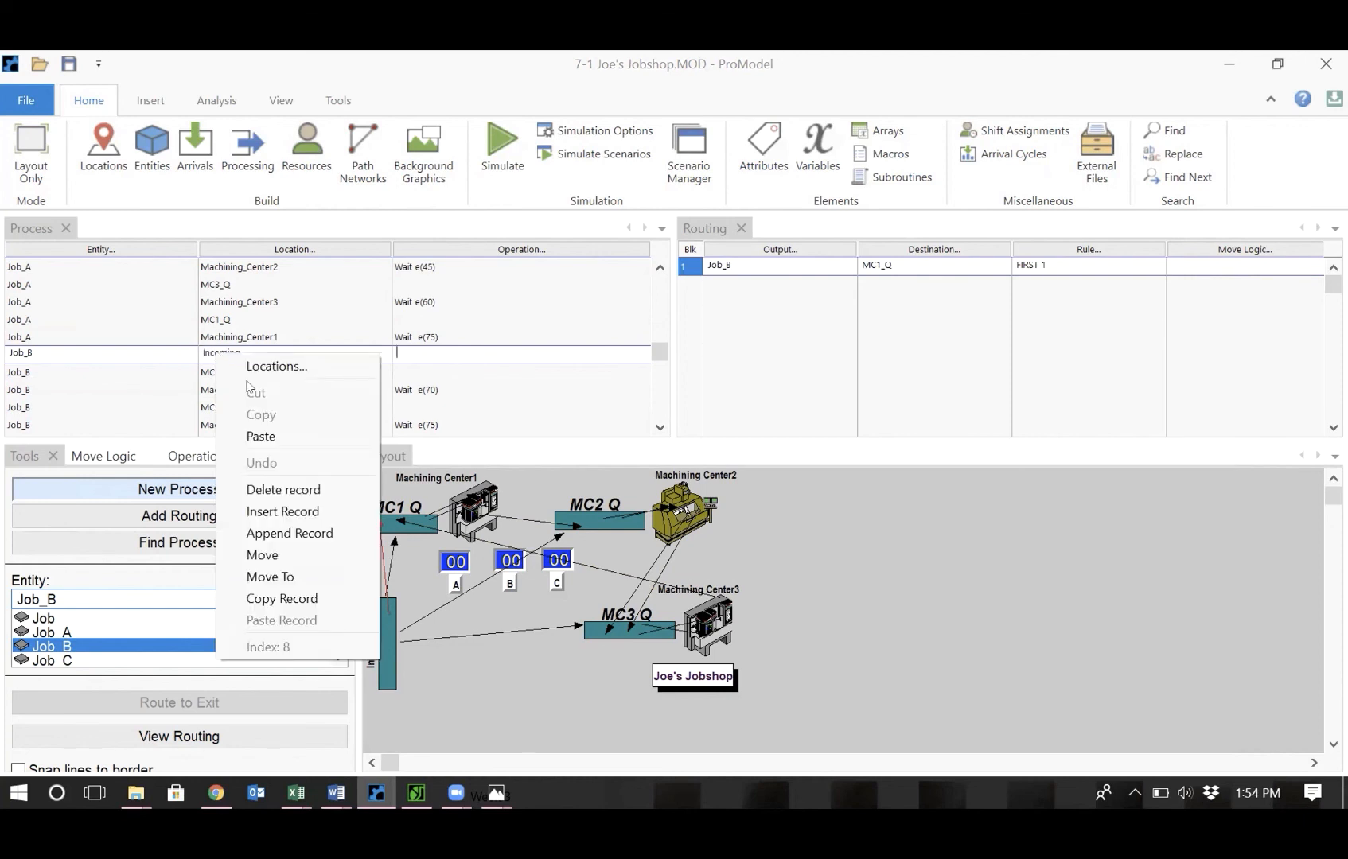
click(300, 495)
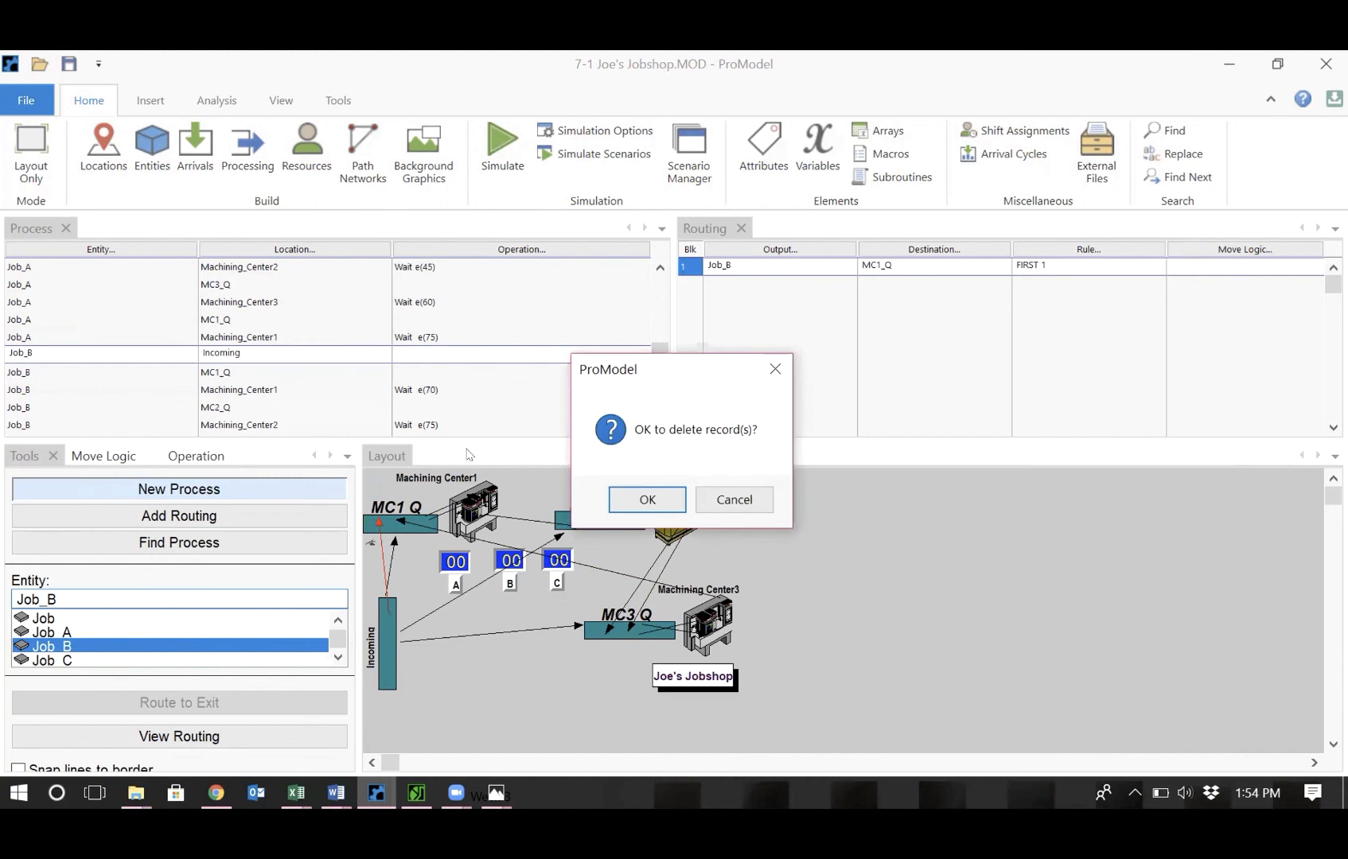
click(666, 505)
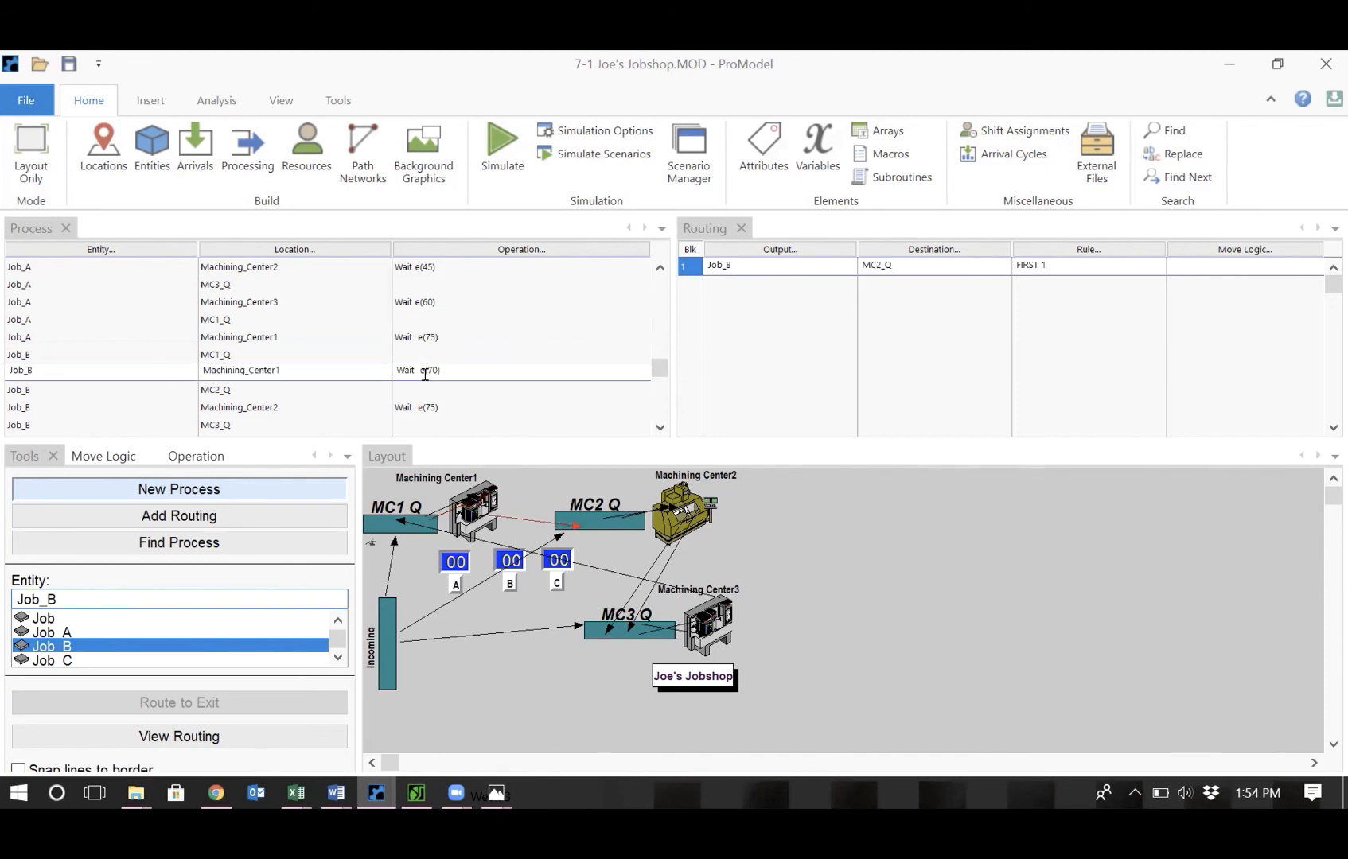
Set Job_B's Machining_Center2 operation to Wait e(70) and its Machining_Center3 operation to Wait e(50).
click(659, 427)
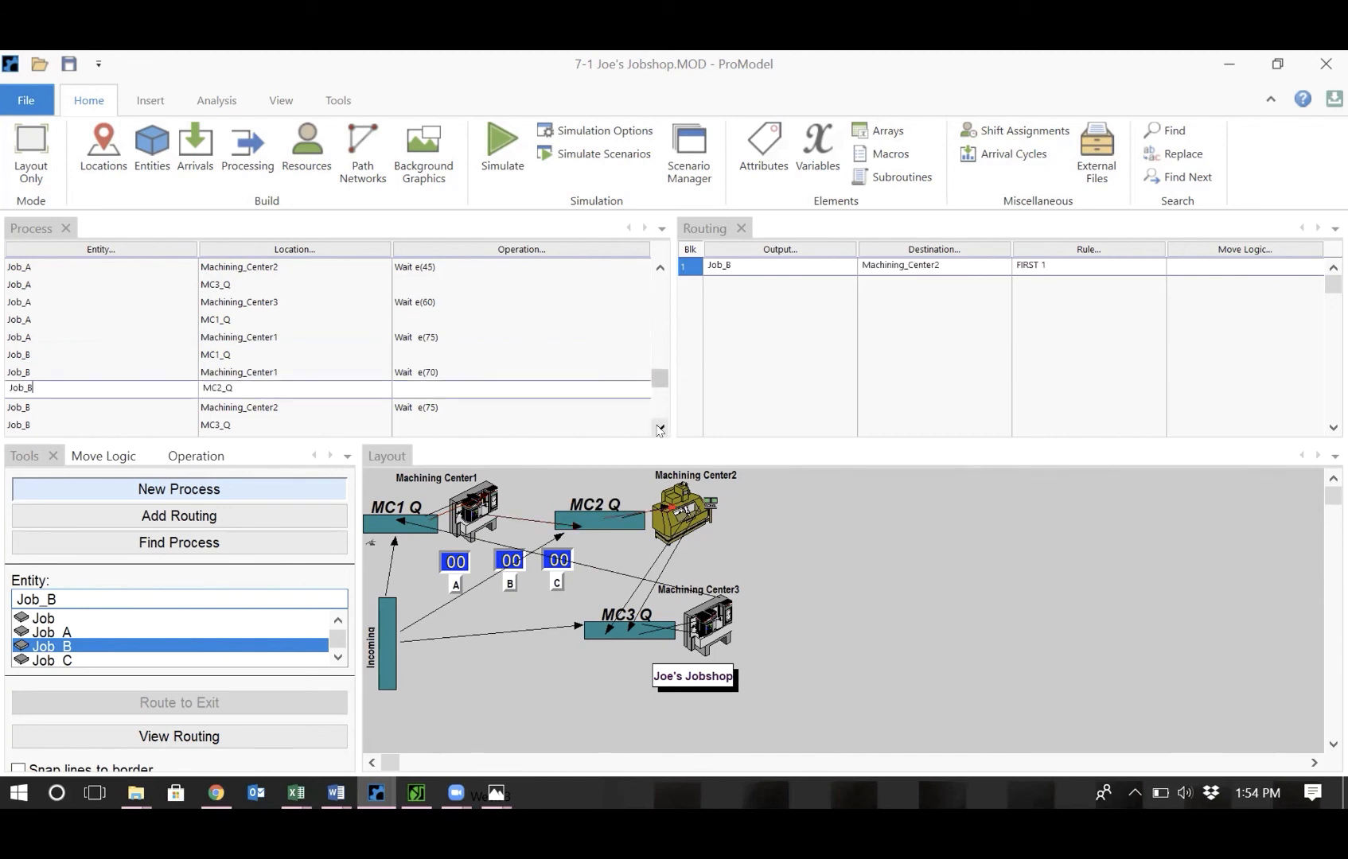
click(659, 427)
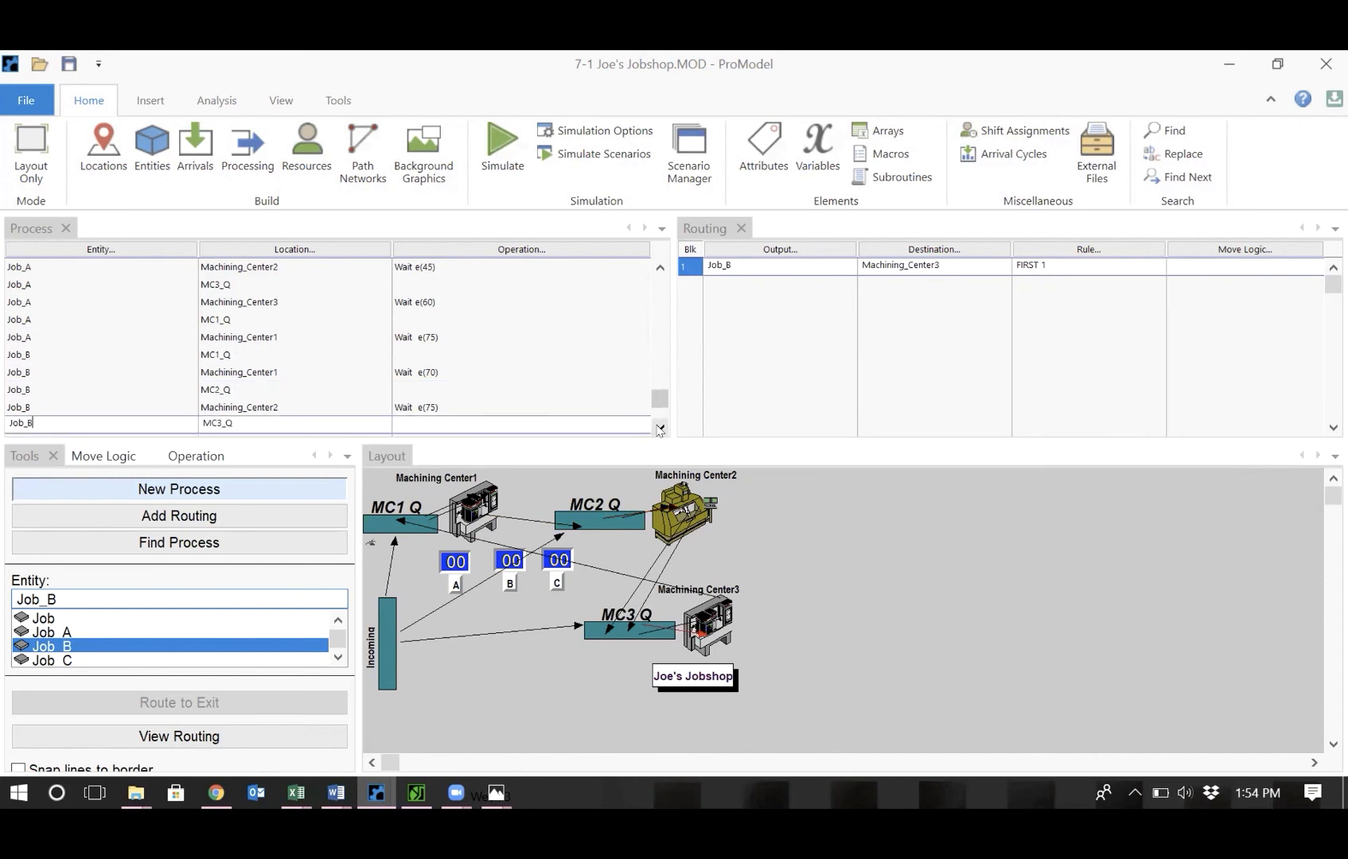
click(425, 405)
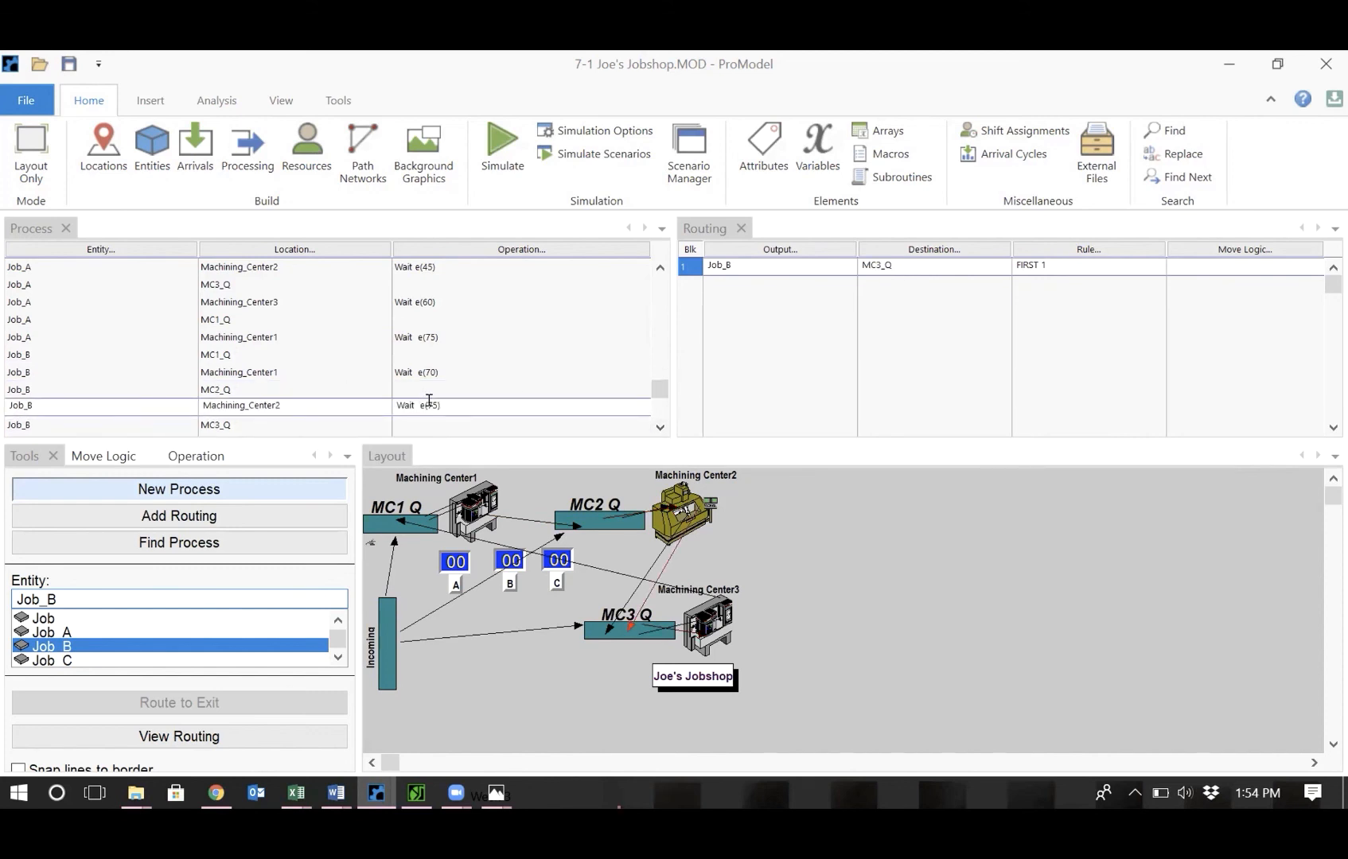
key(BackSpace)
key(BackSpace)
text(0))
key(Down)
key(Down)
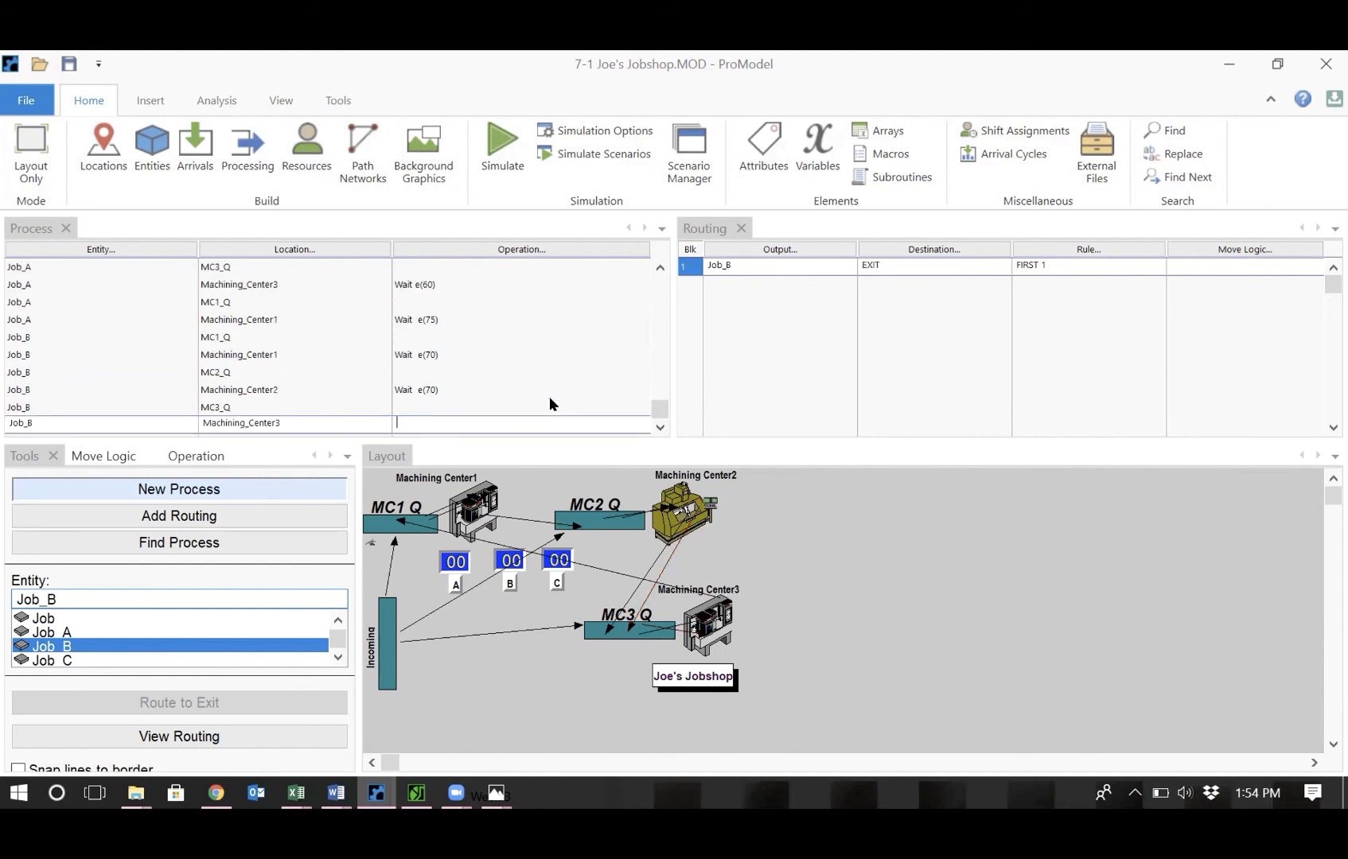
text(Wait  e(75))
key(BackSpace)
key(Delete)
key(Delete)
text(50))
key(Return)
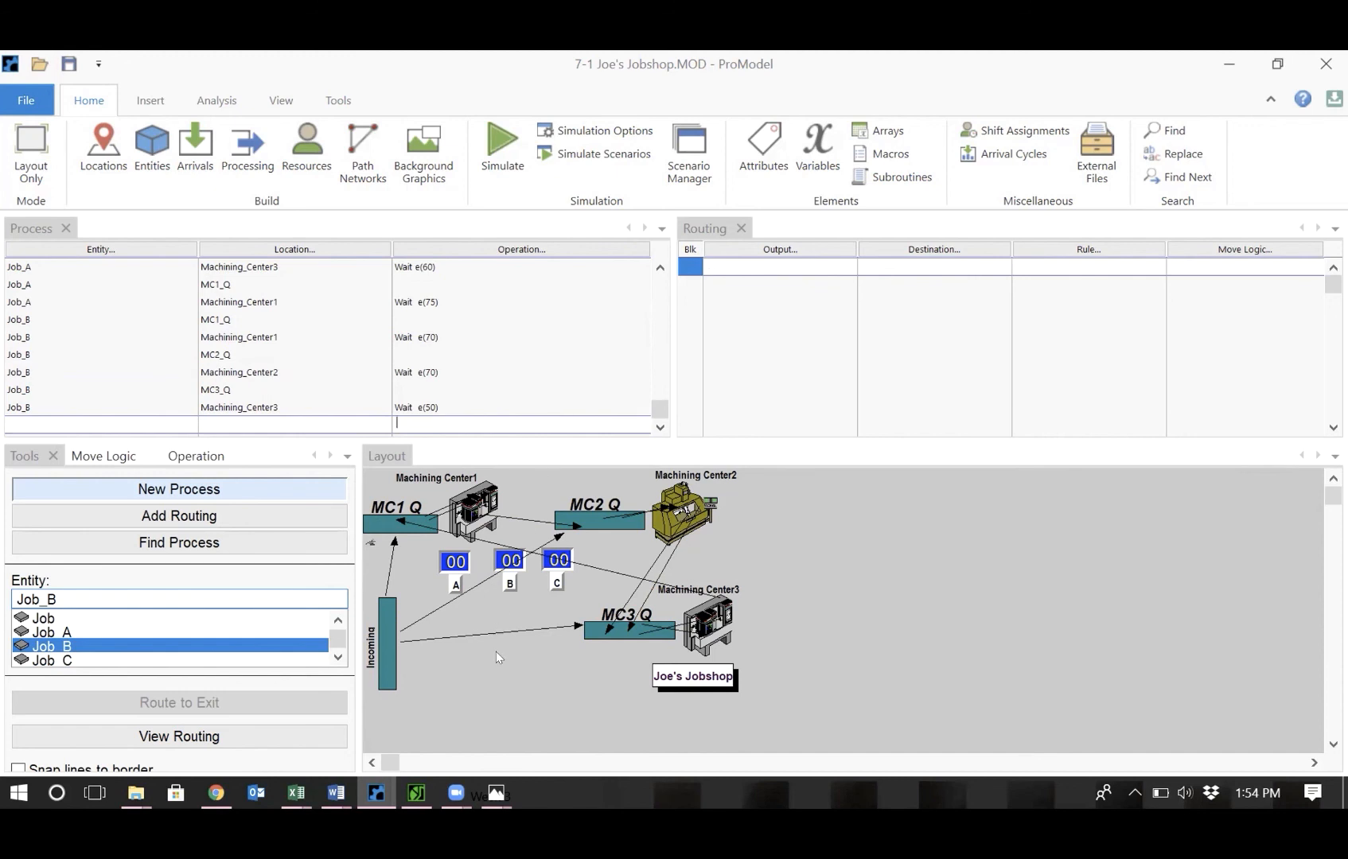
Review the sketch, select Job_C, and add its processes at MC3_Q routed to Machining_Center3.
mouse_move(496, 792)
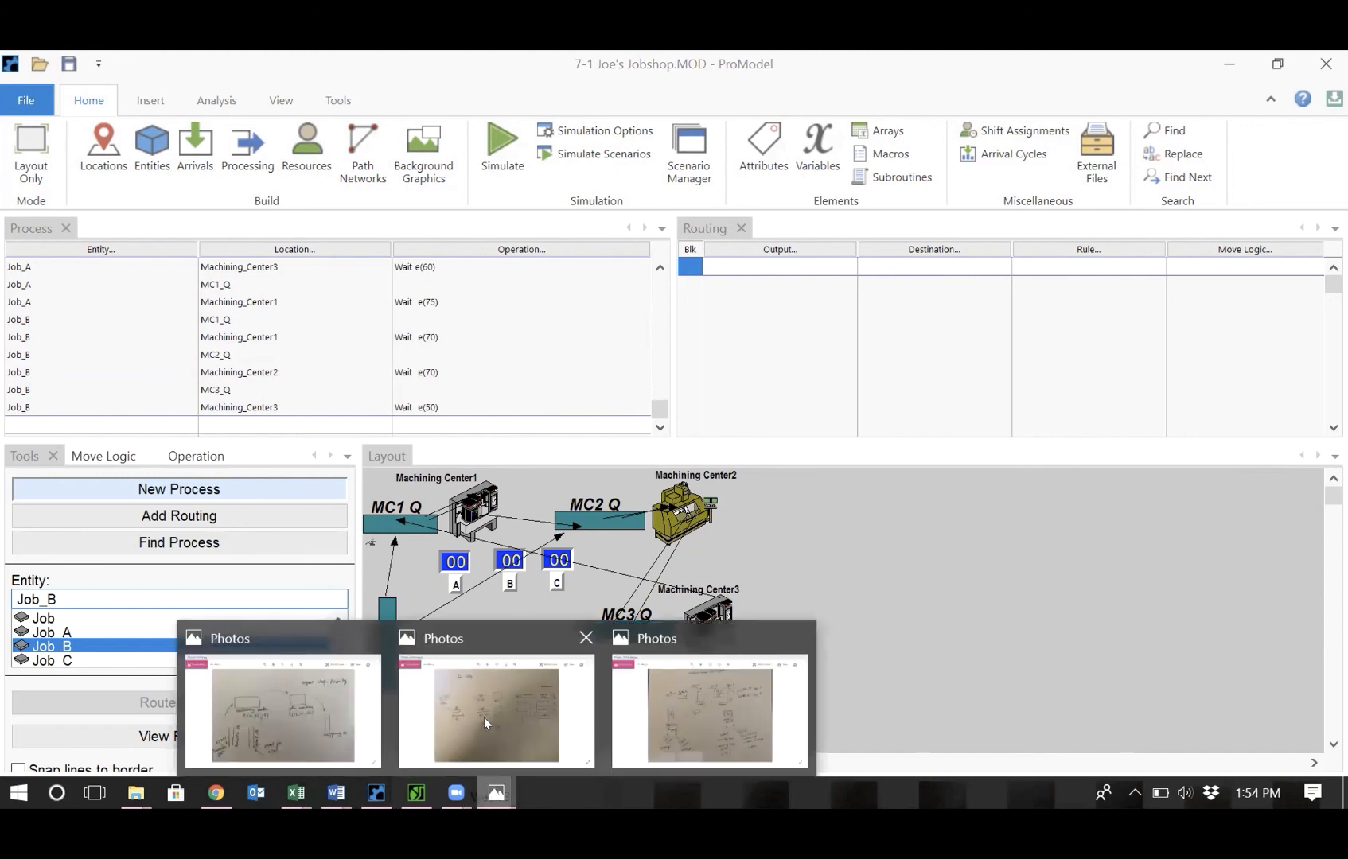
click(483, 716)
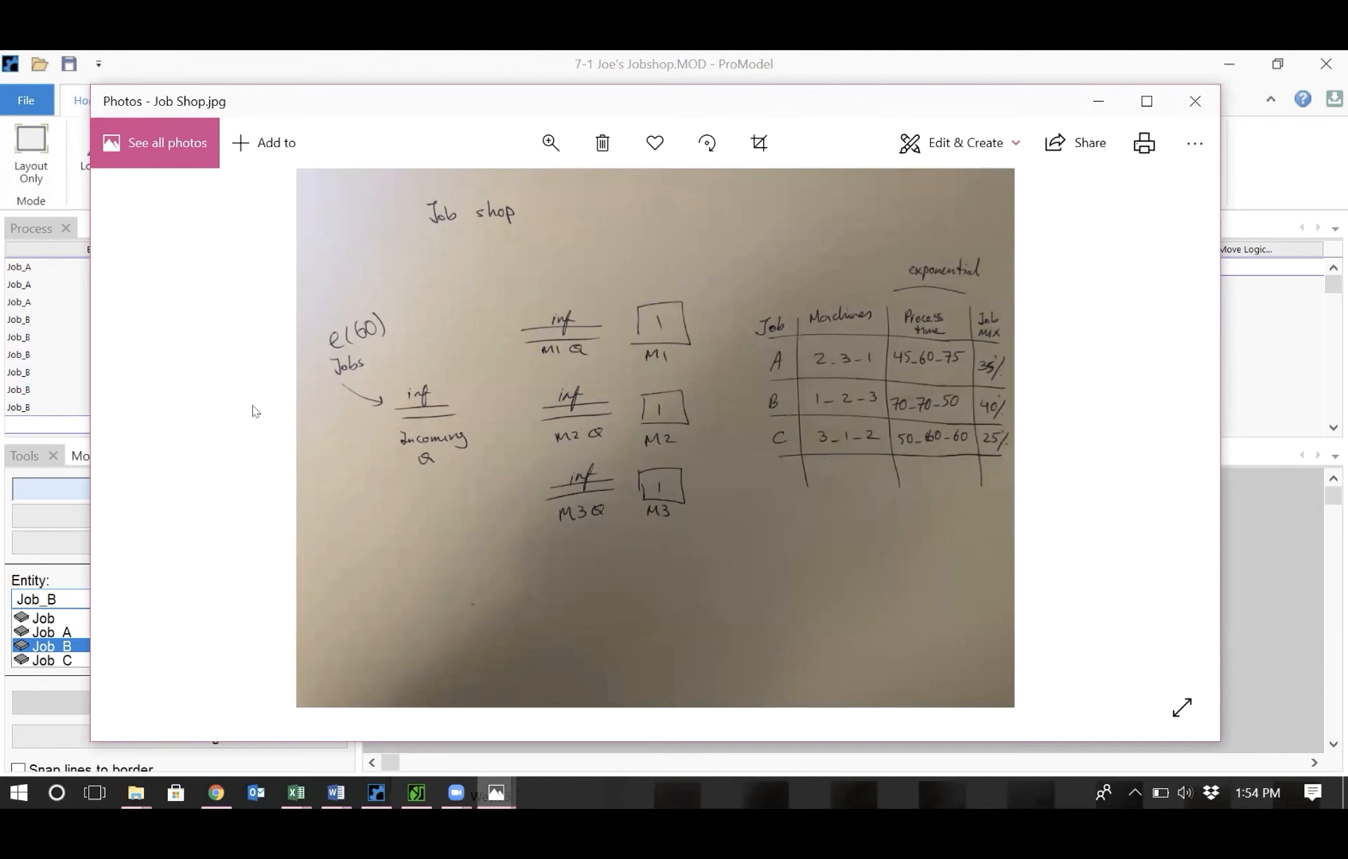
click(1282, 175)
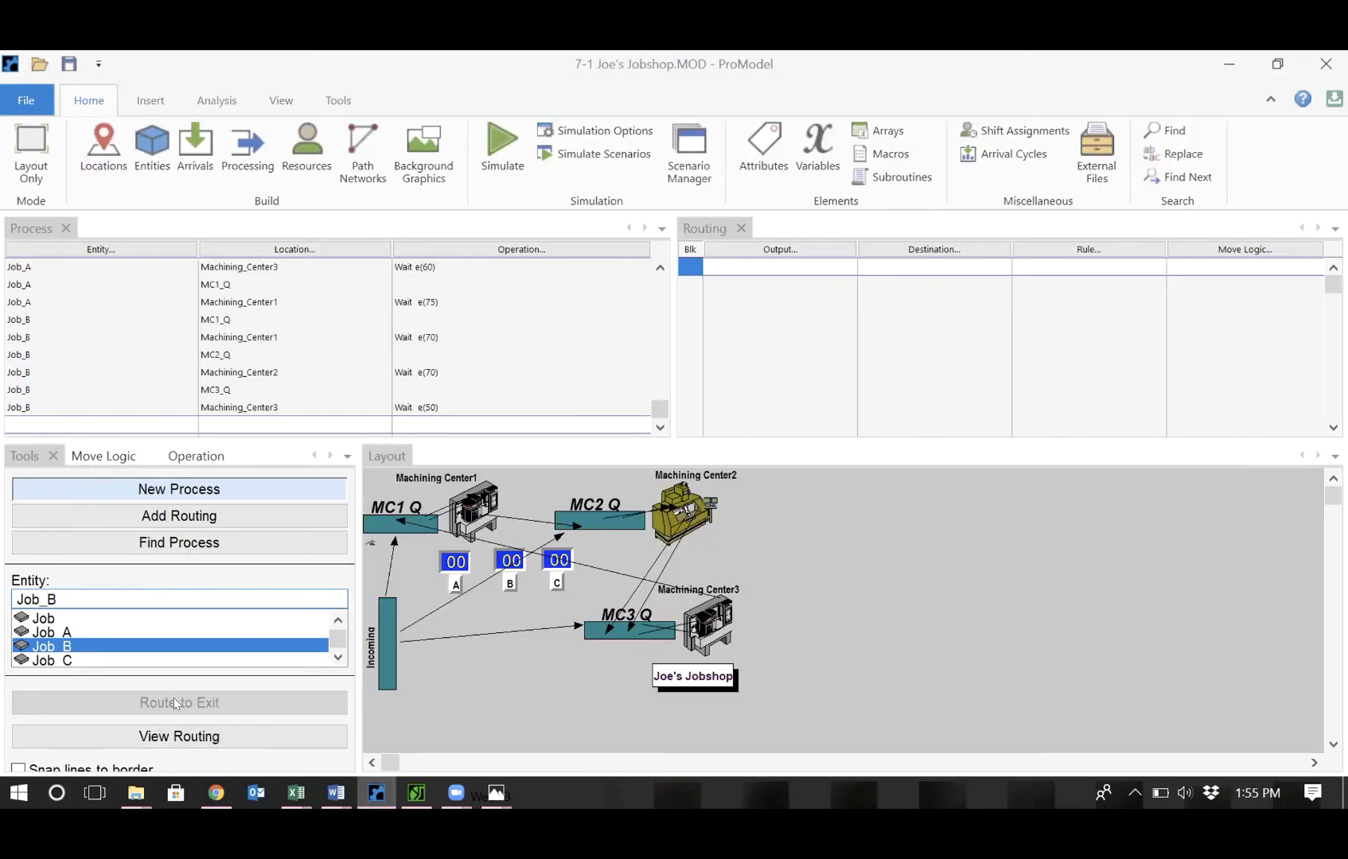
click(94, 661)
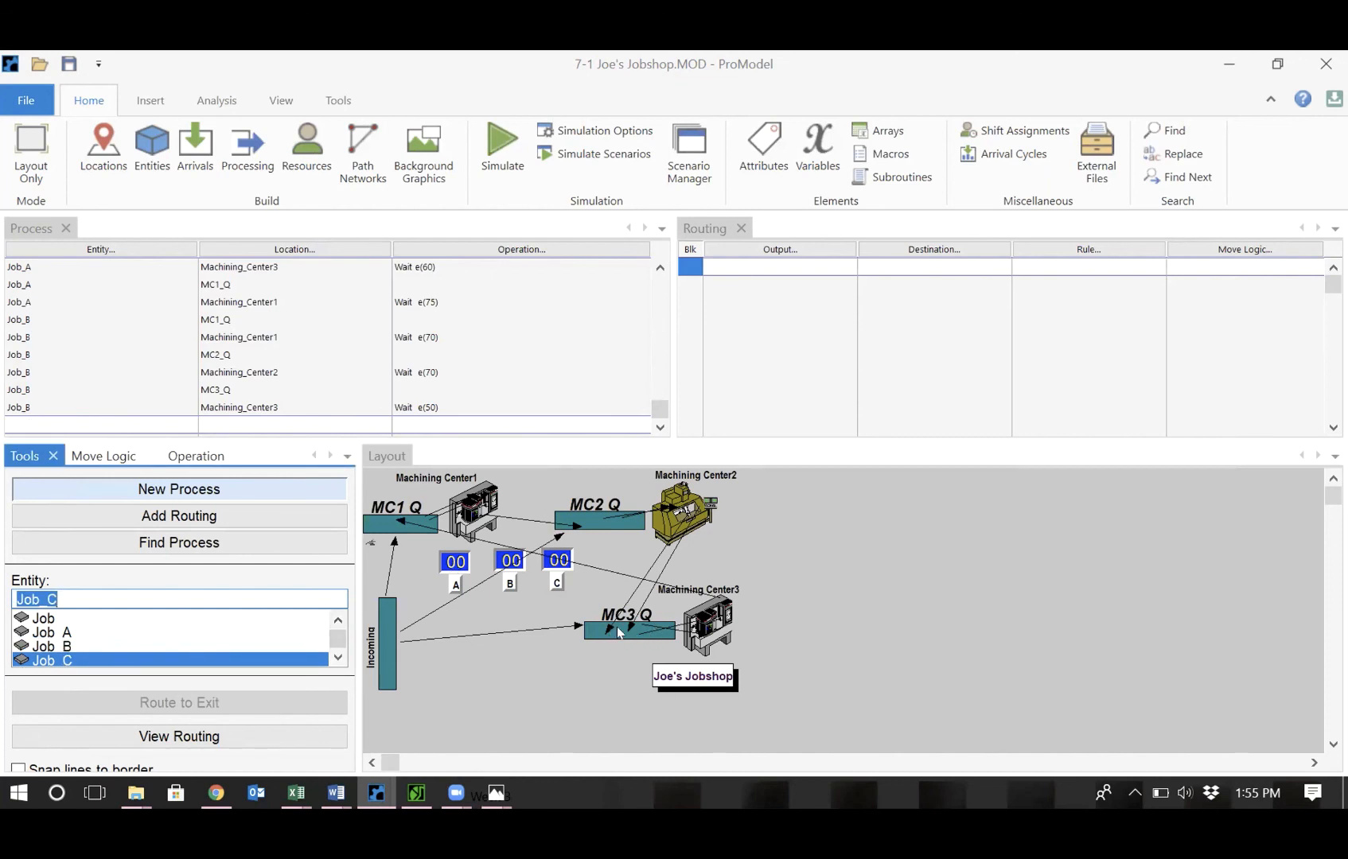
click(590, 633)
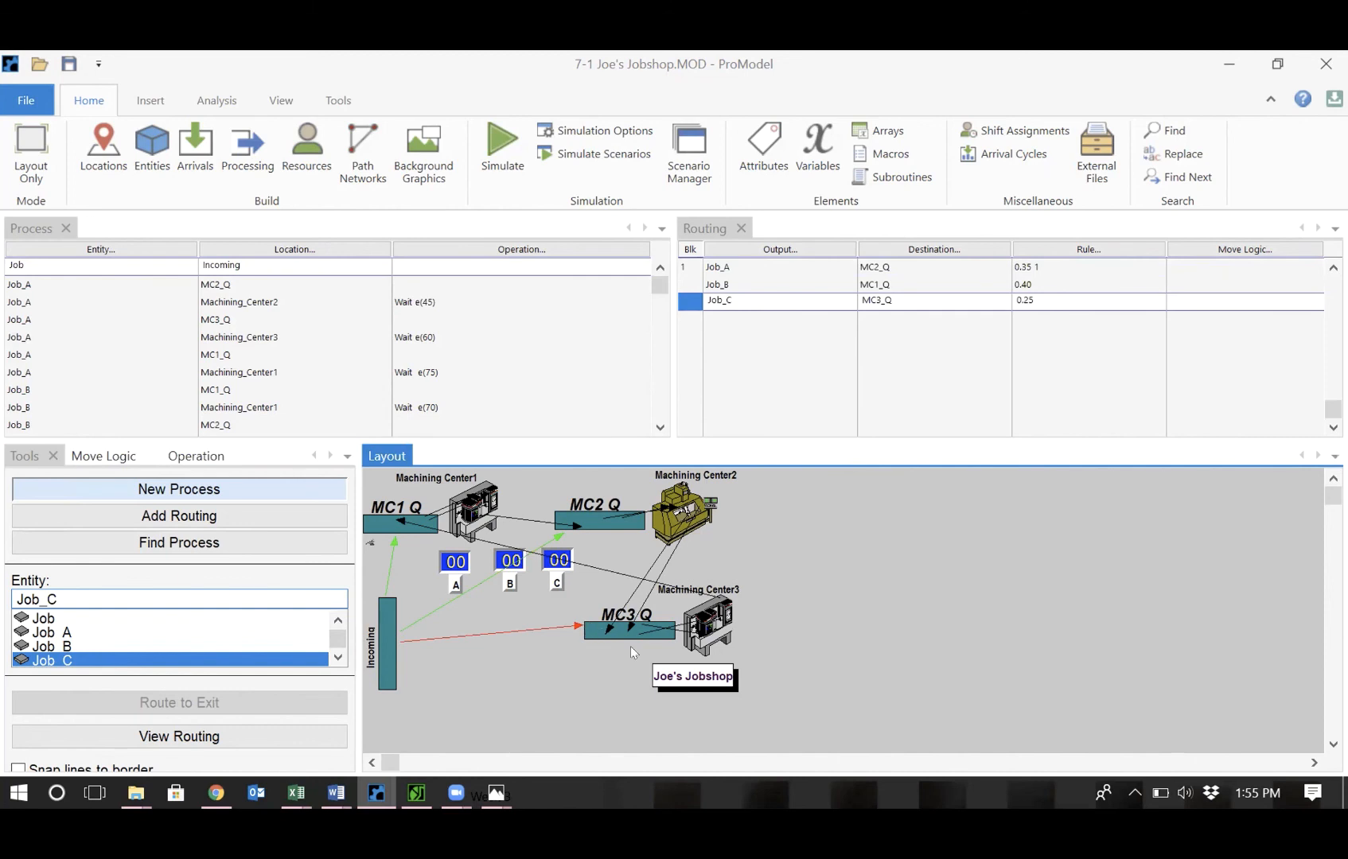
click(593, 628)
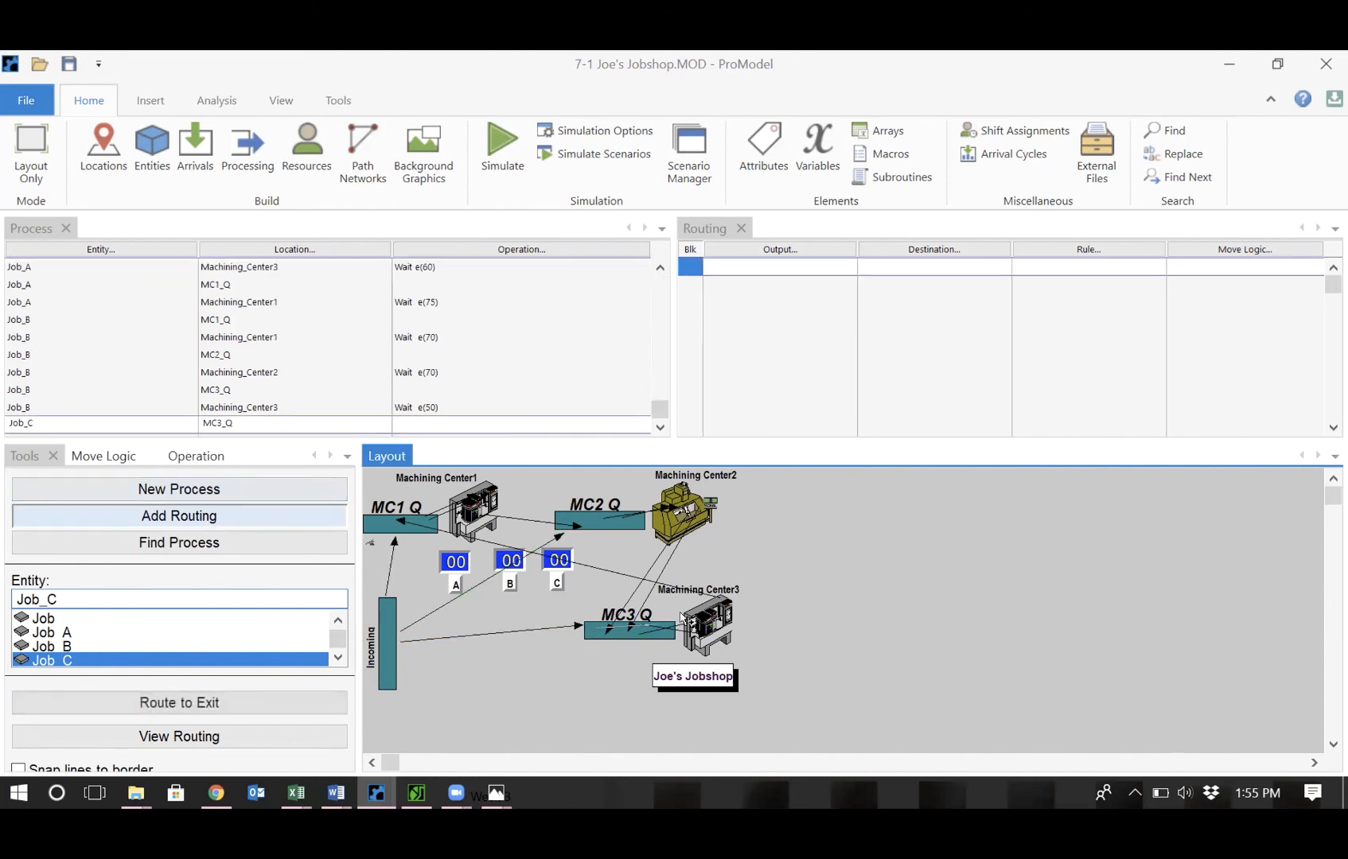
click(713, 613)
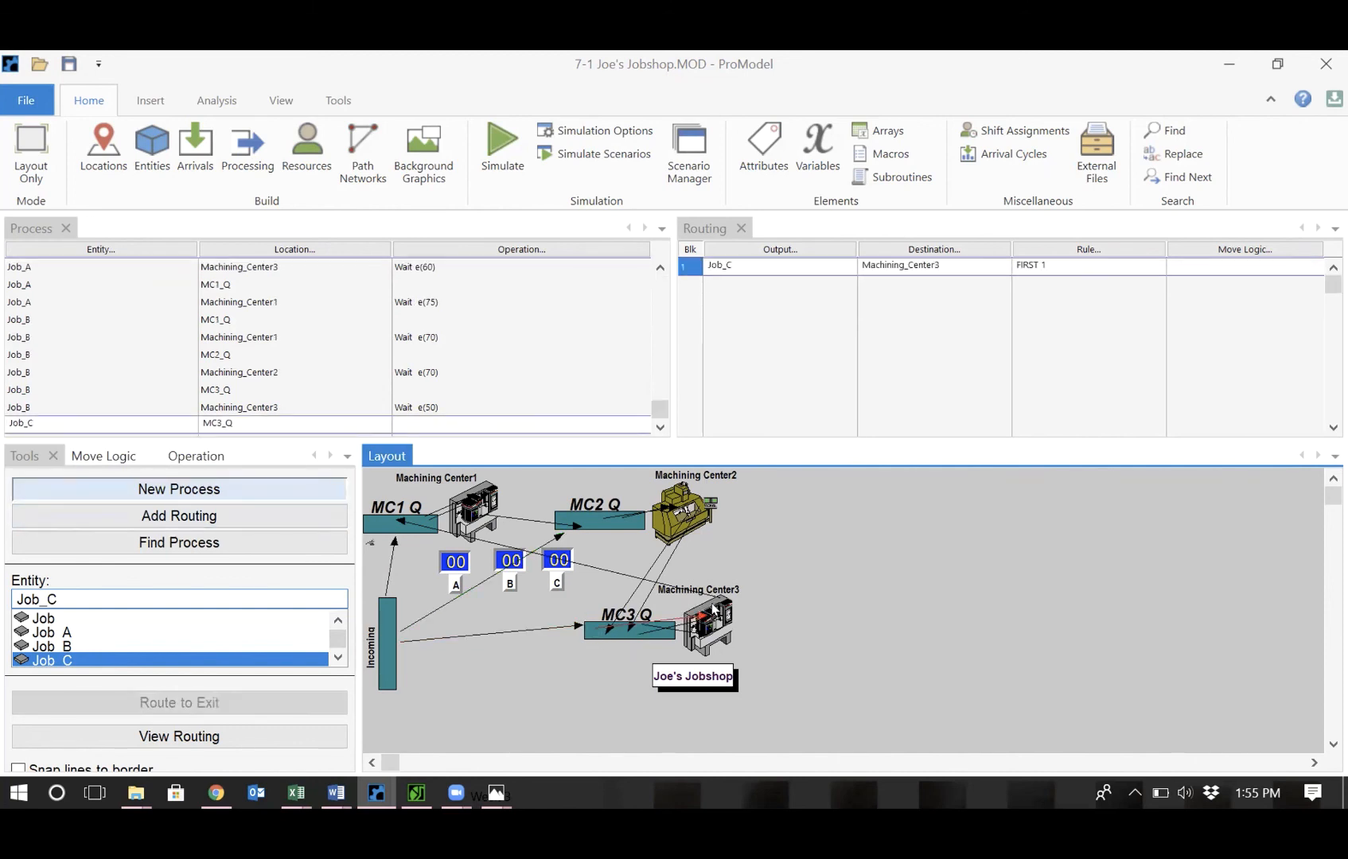
click(706, 606)
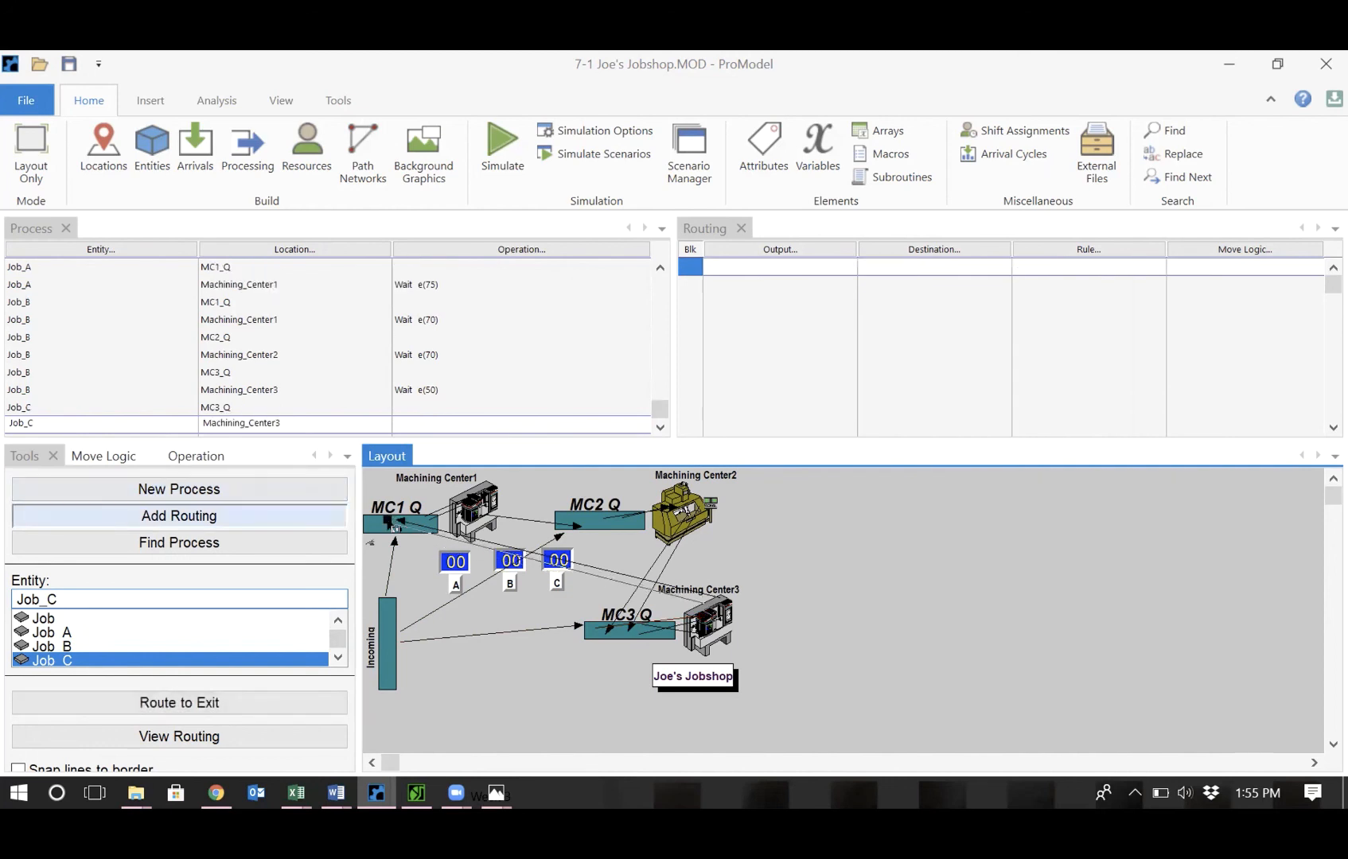
Route Job_C from Machining_Center3 through MC1_Q to Machining_Center1.
click(379, 525)
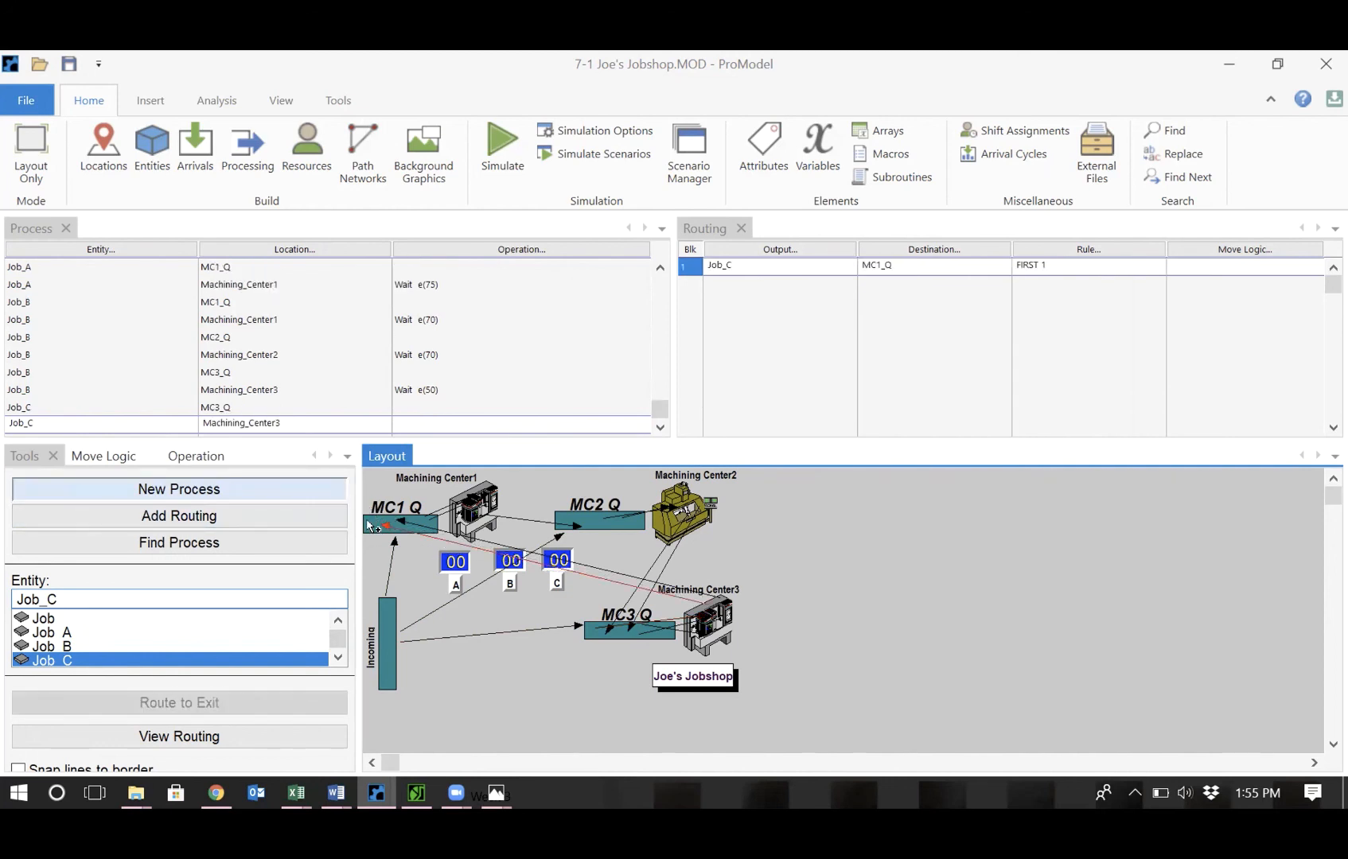
click(368, 526)
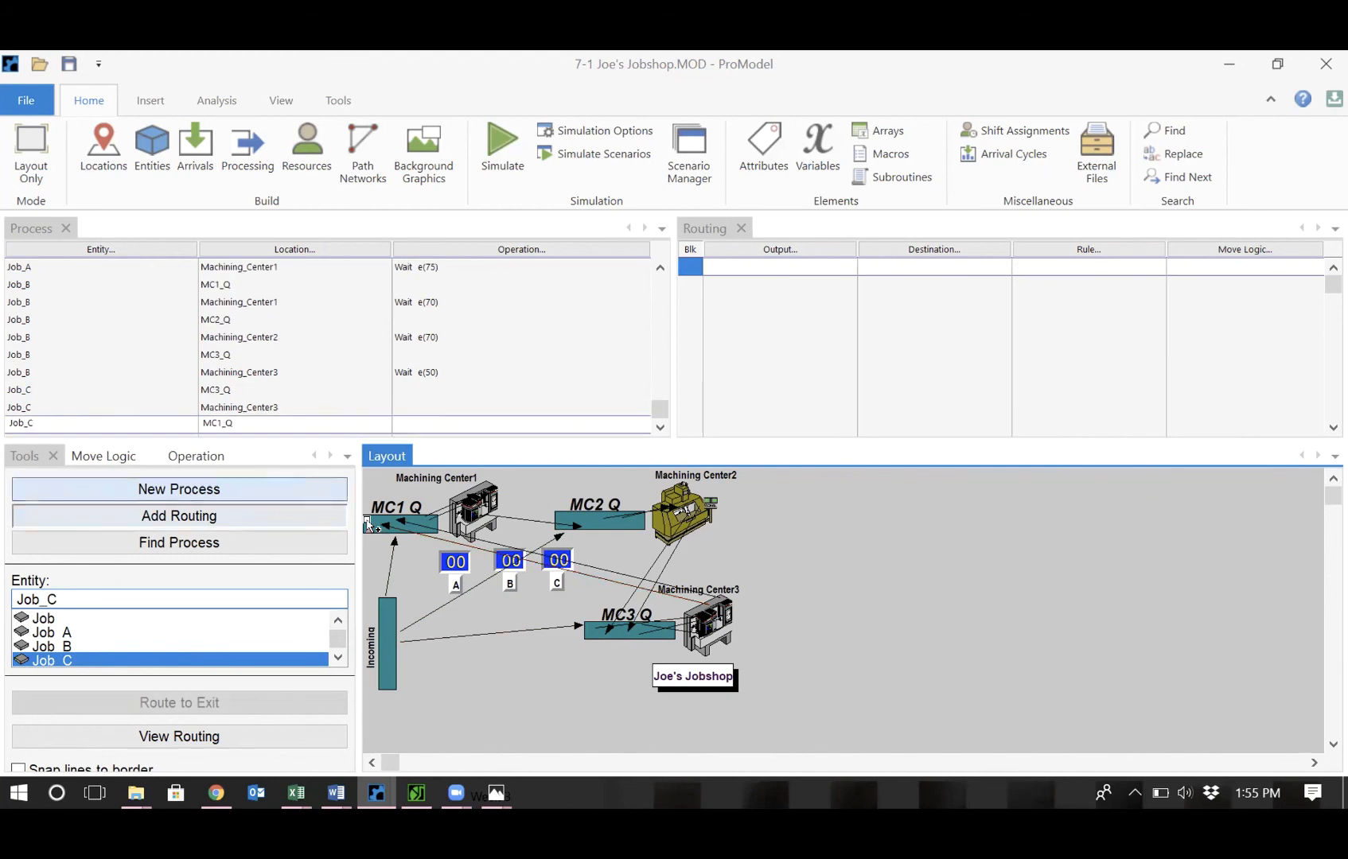
click(479, 487)
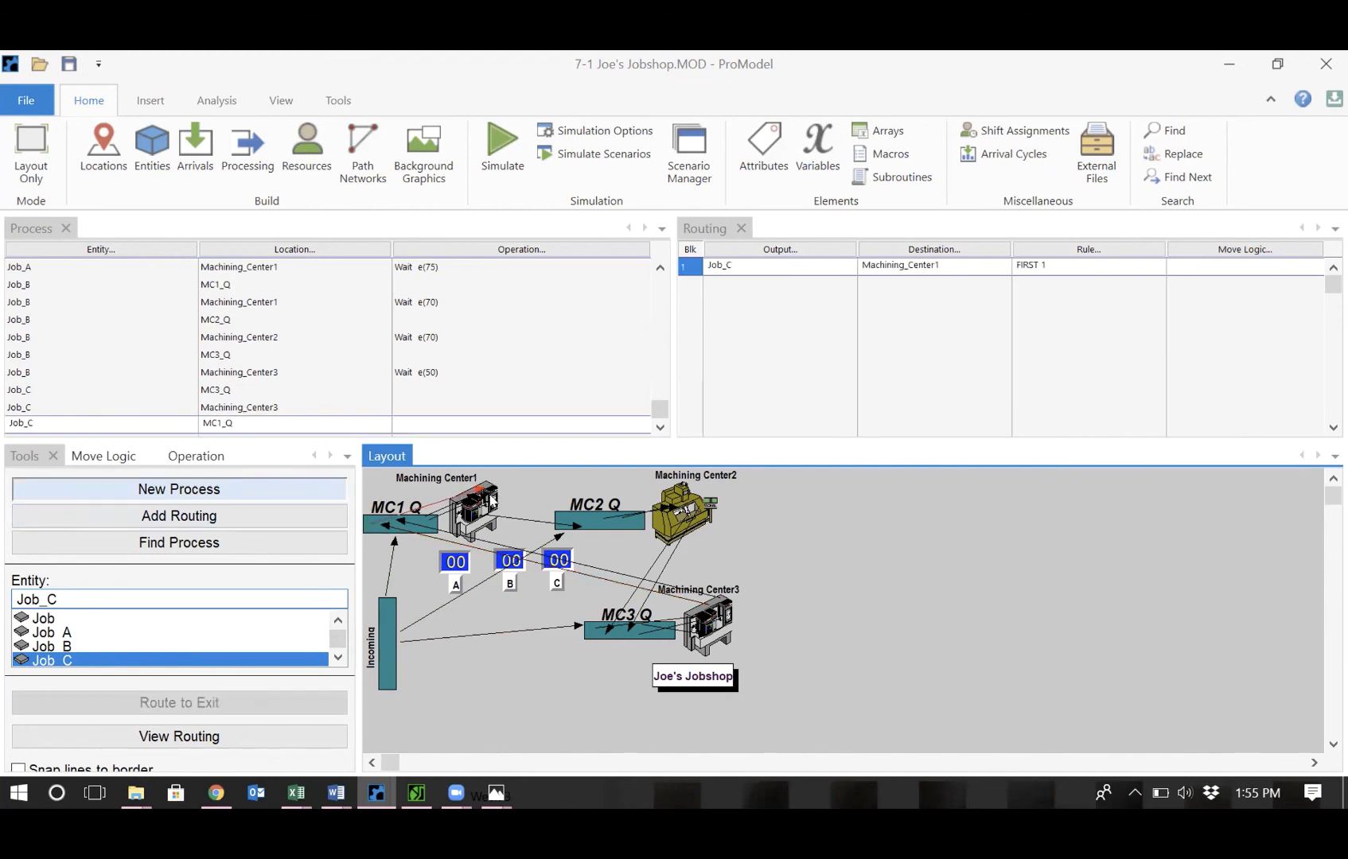
click(489, 494)
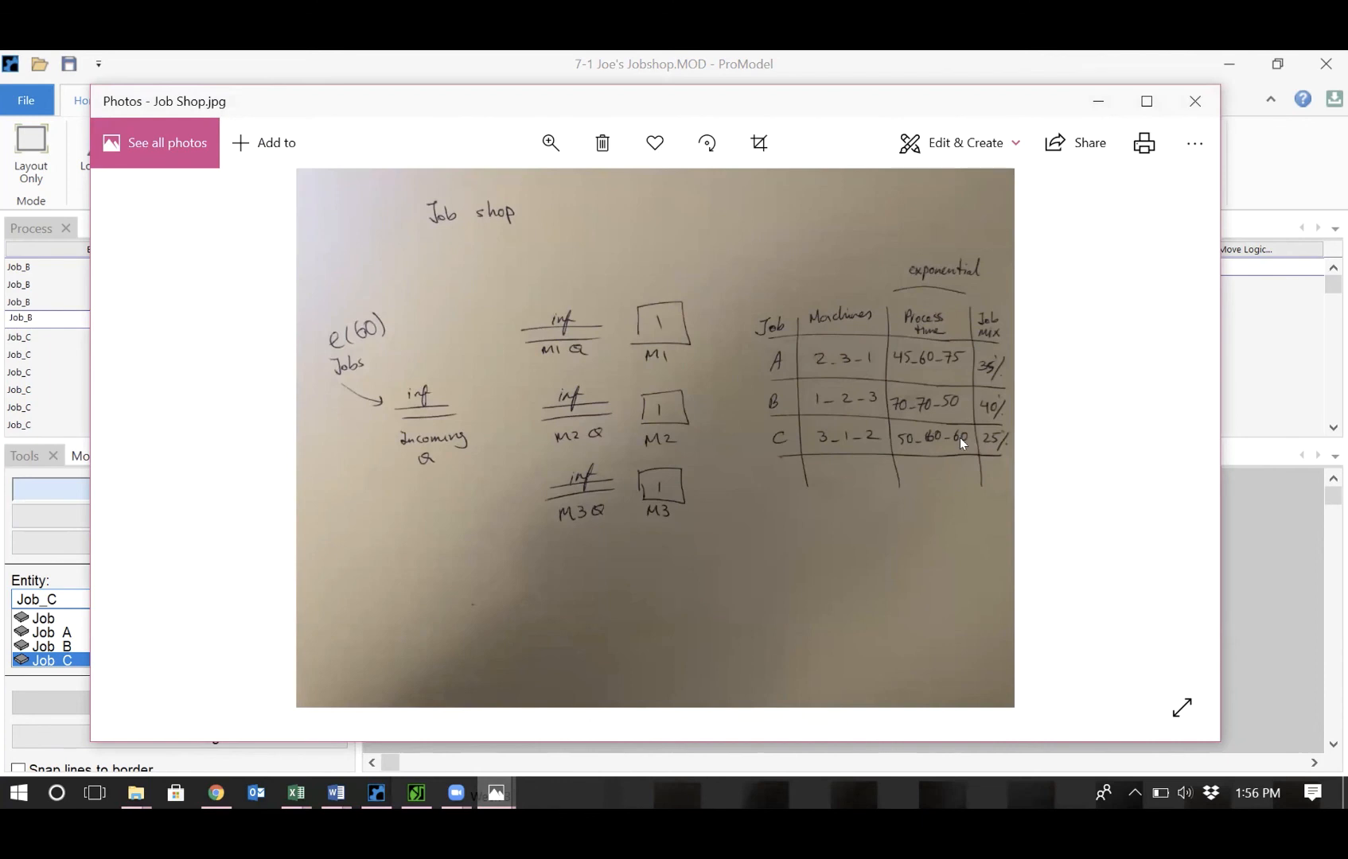
click(1306, 153)
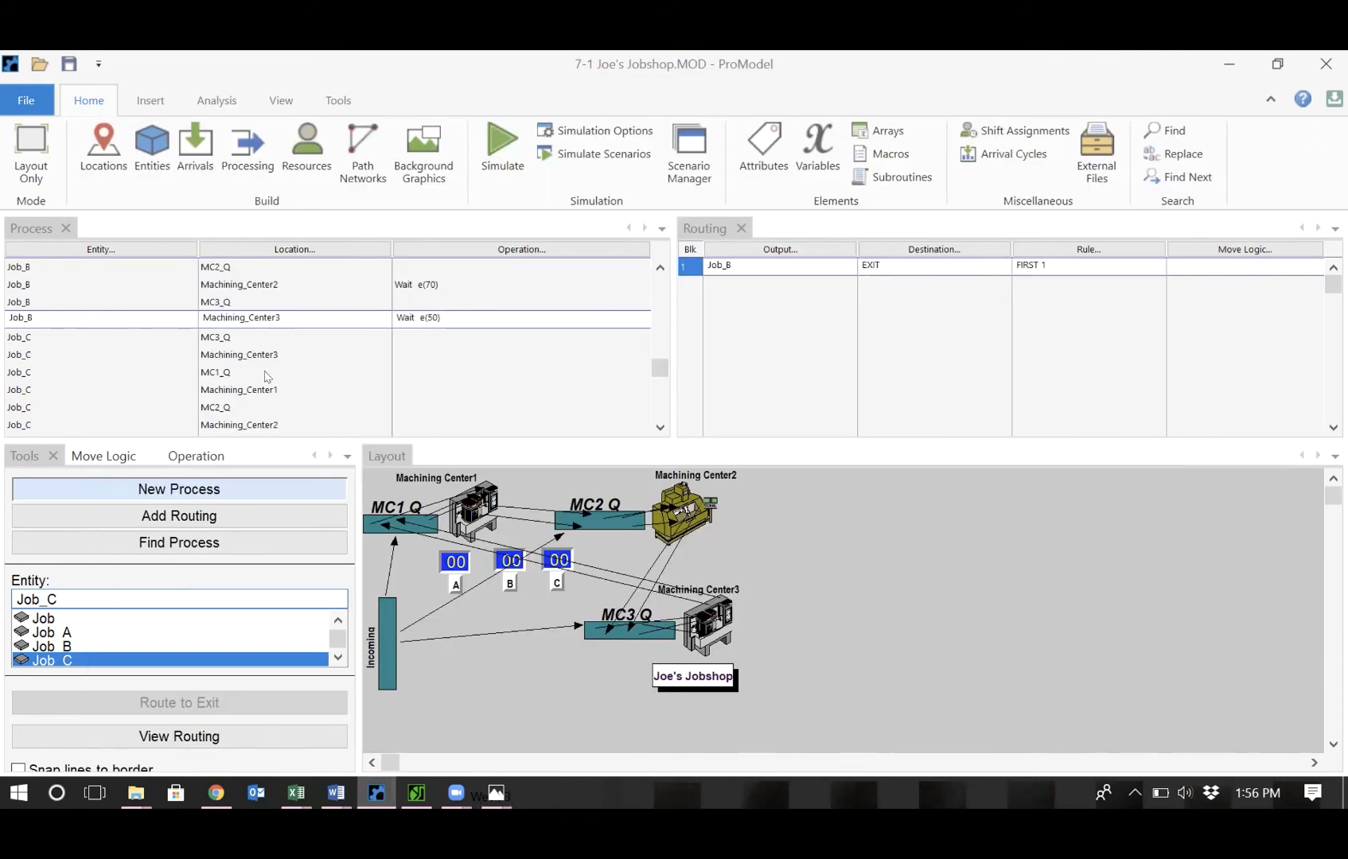
Set Job_C's Machining_Center3 operation to Wait e(50).
click(429, 351)
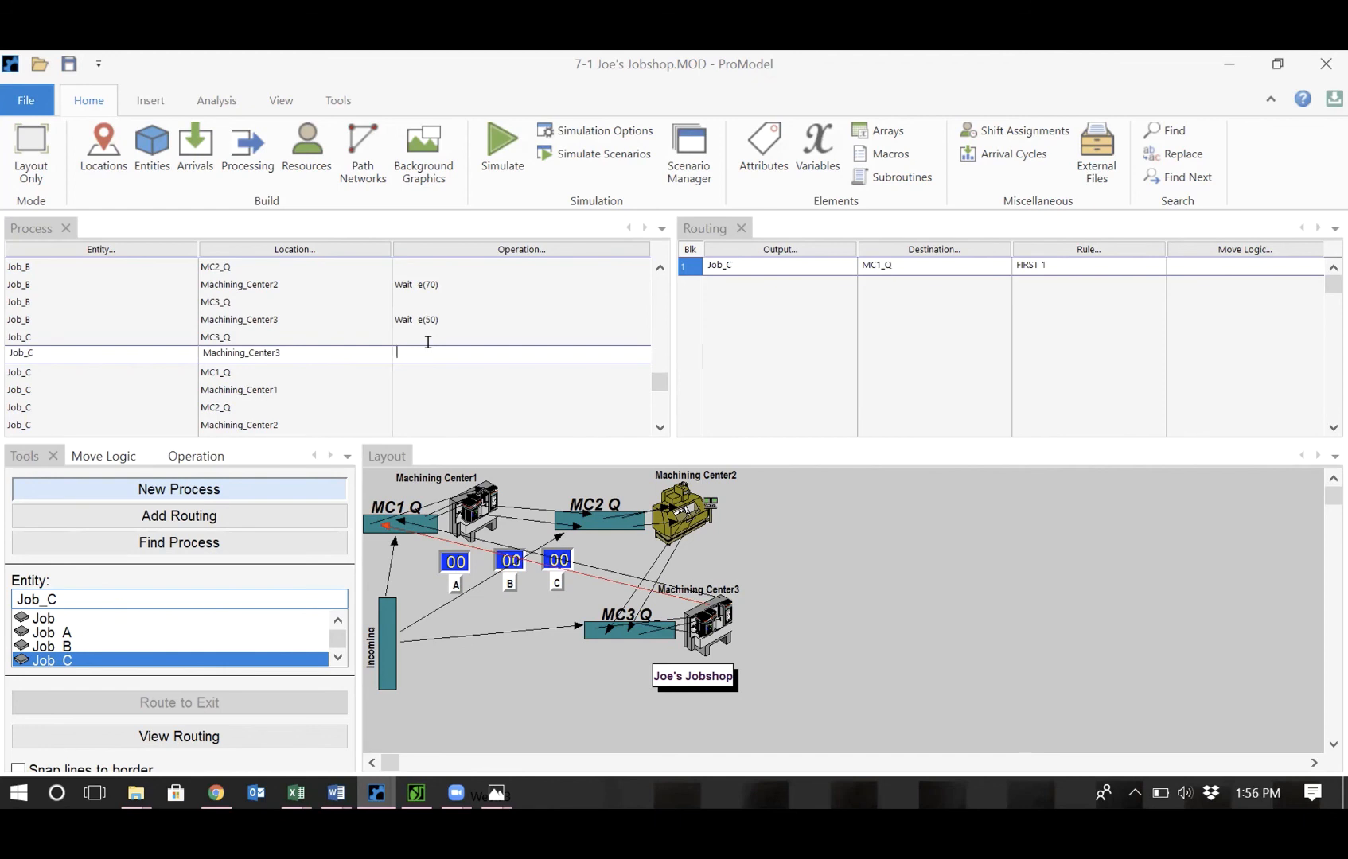
text(Wait e(75))
key(BackSpace)
key(BackSpace)
key(BackSpace)
text(50)
Set Job_C's Machining_Center1 and Machining_Center2 operations to Wait e(60) and review the sketch.
click(437, 391)
text(Wait e(75))
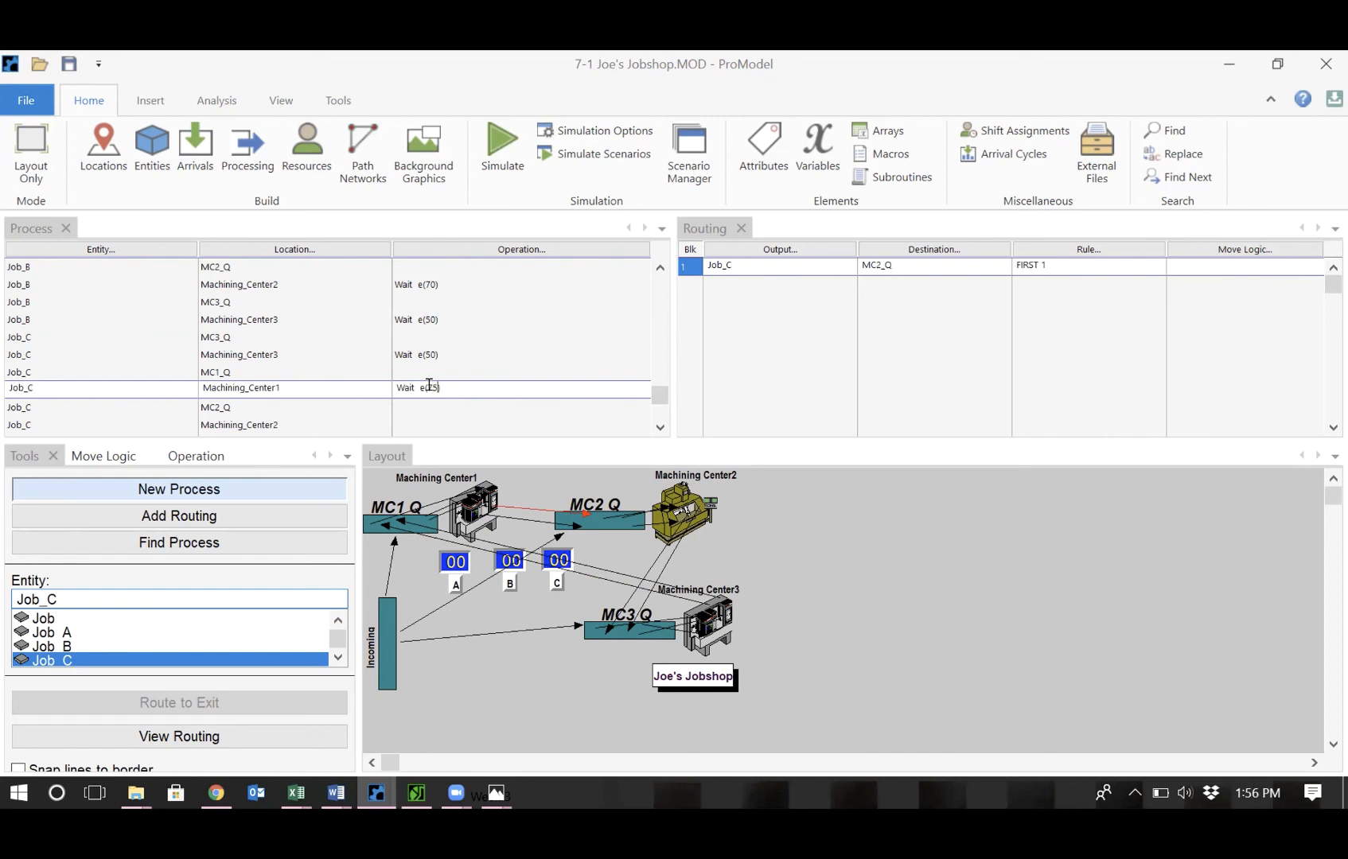
key(BackSpace)
key(BackSpace)
text(60)
key(Down)
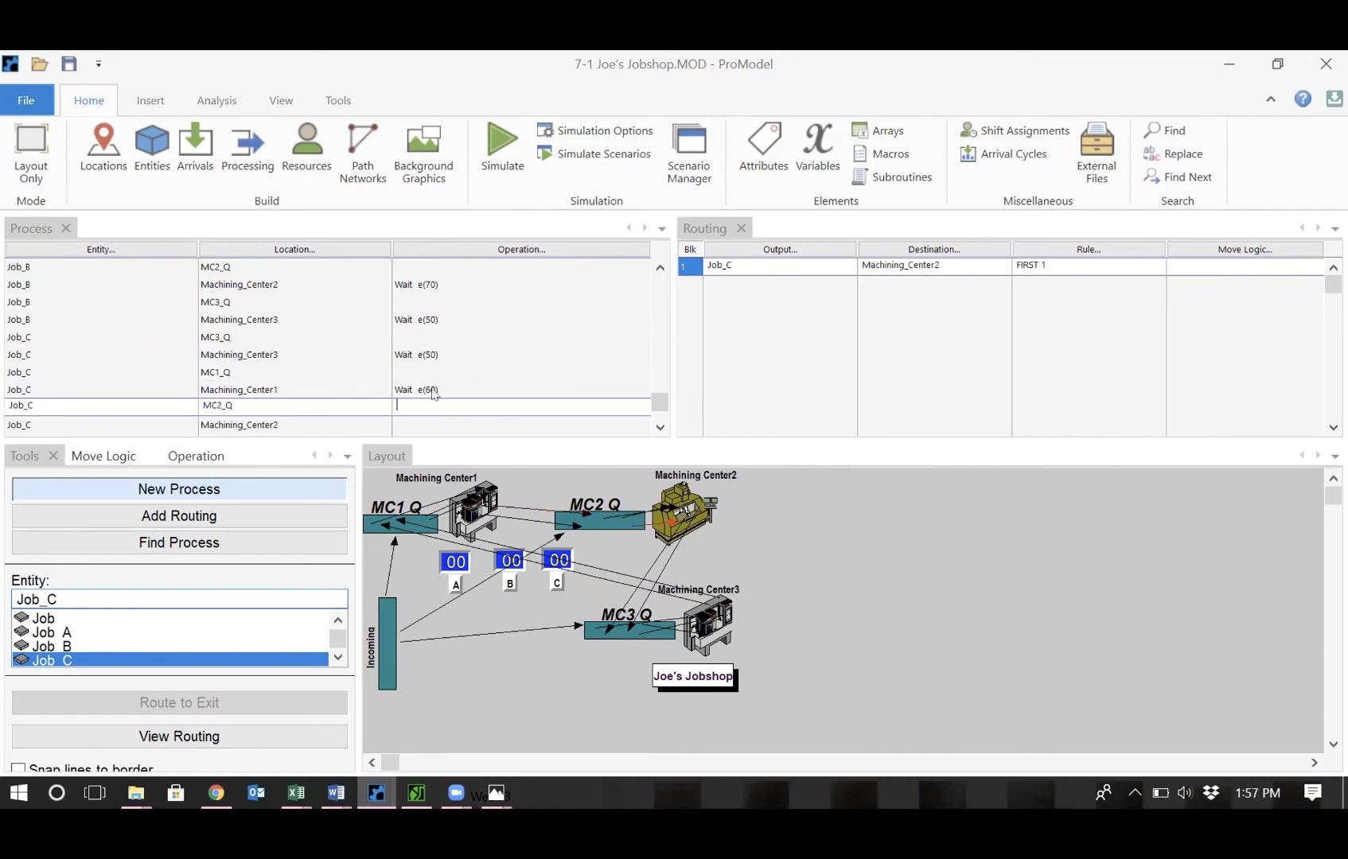
key(Down)
text(Wait  e(75))
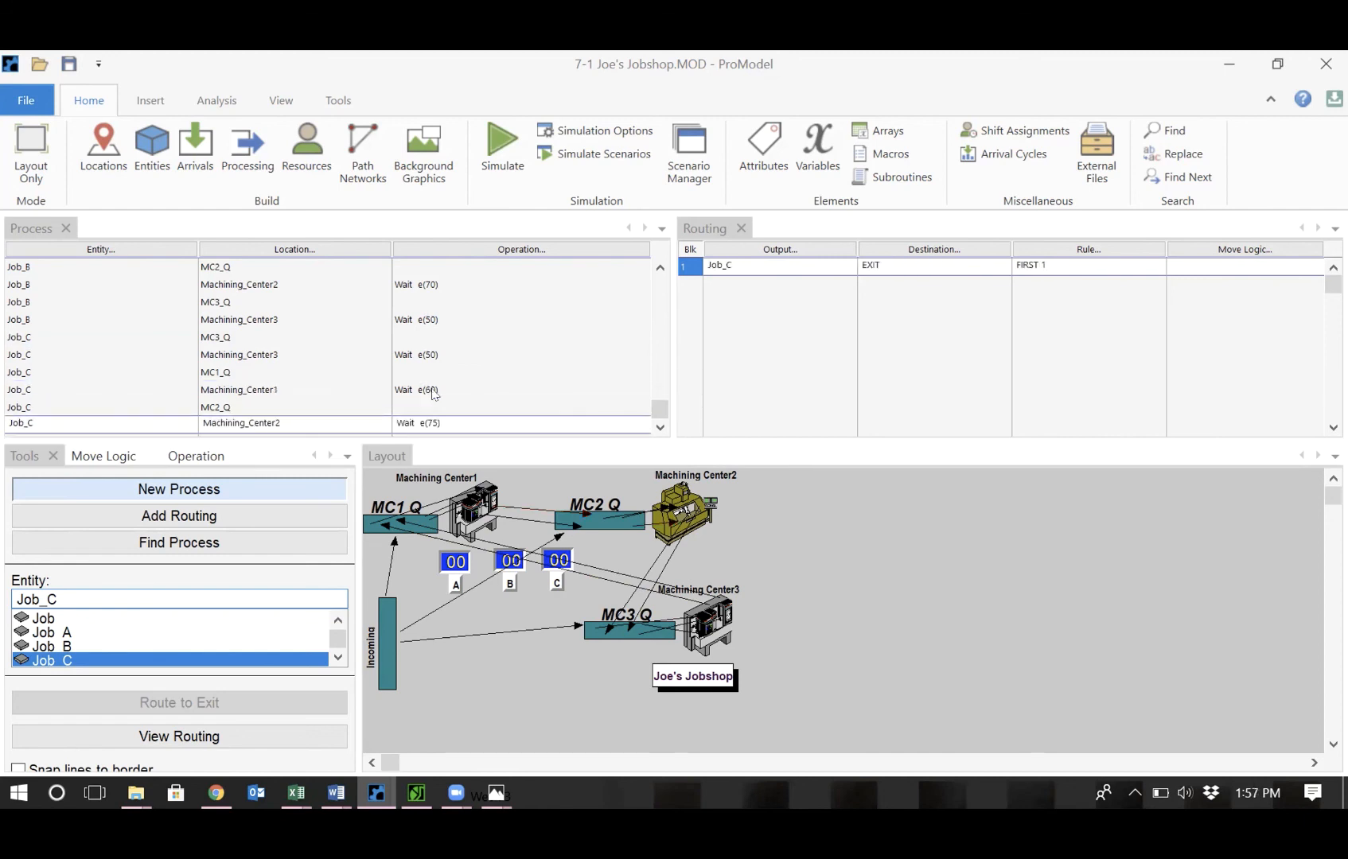
key(BackSpace)
key(BackSpace)
text(60)
click(461, 387)
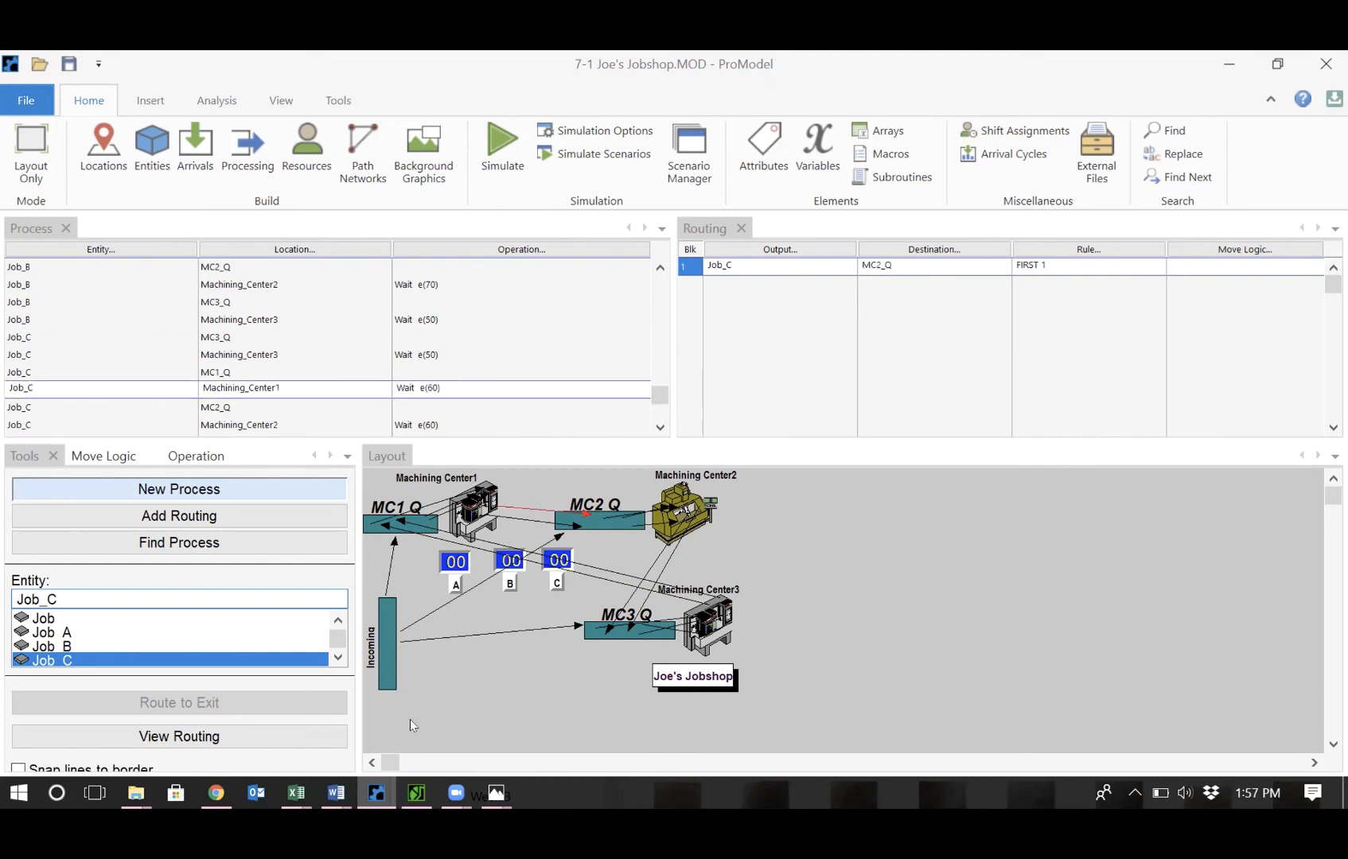
mouse_move(495, 793)
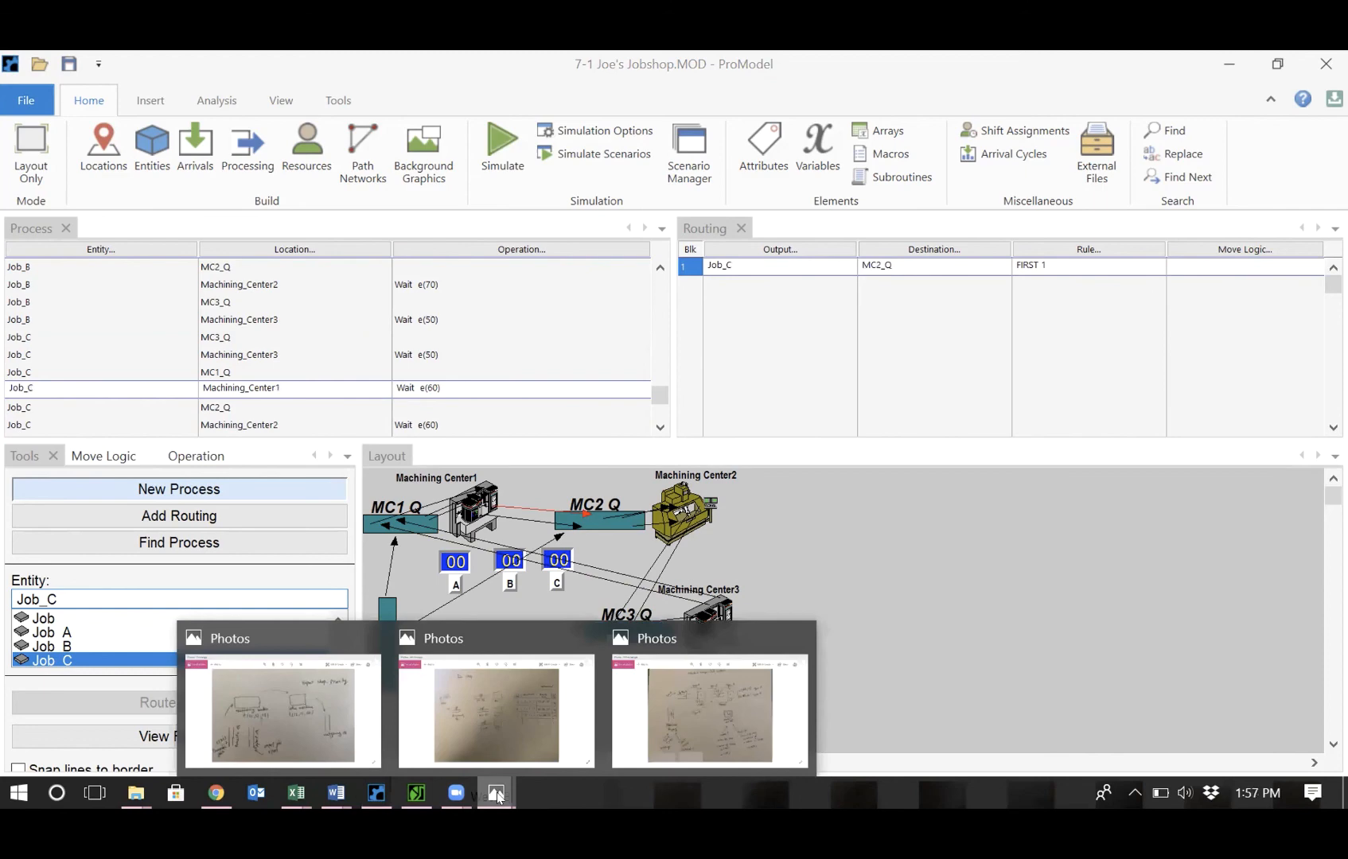
click(531, 727)
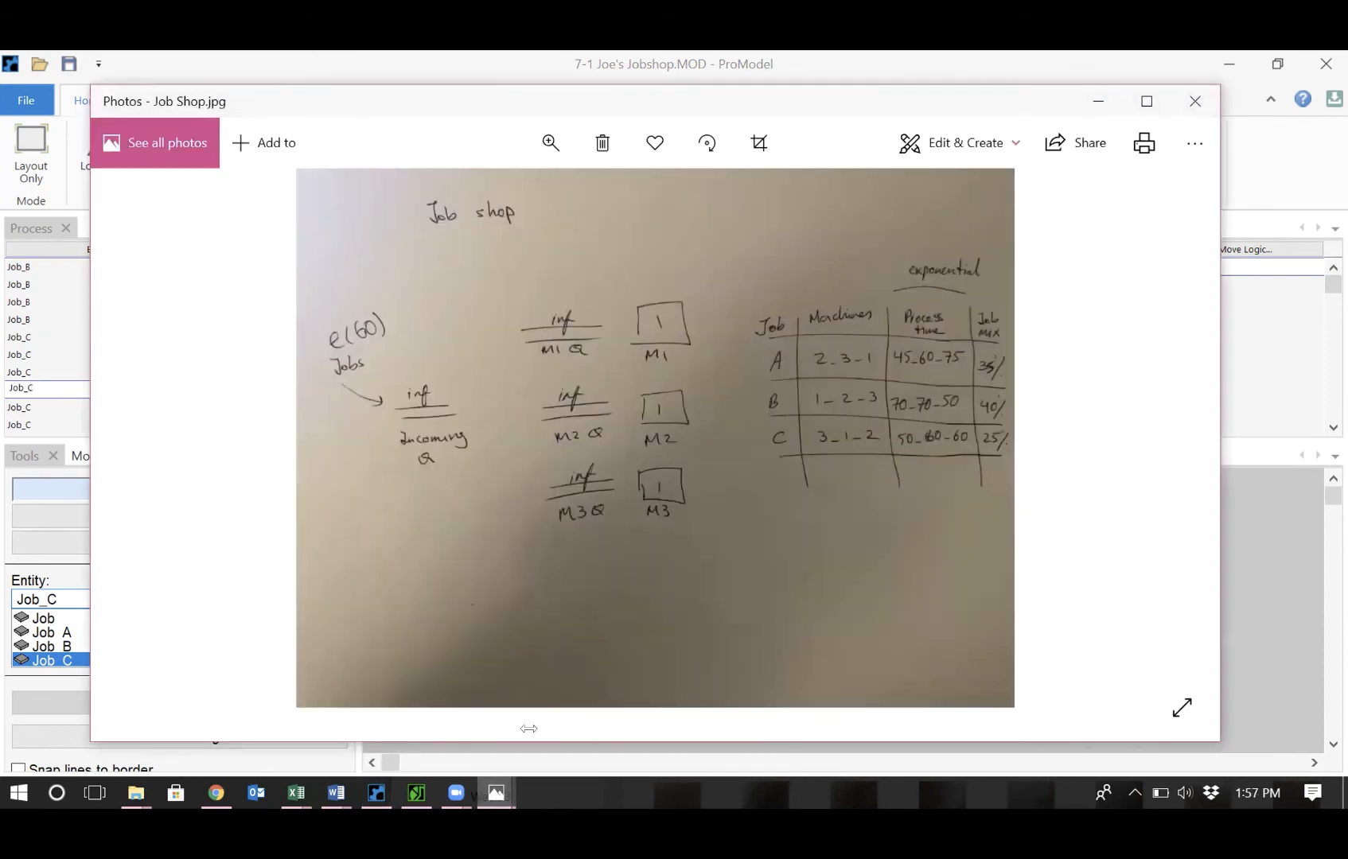
click(1287, 194)
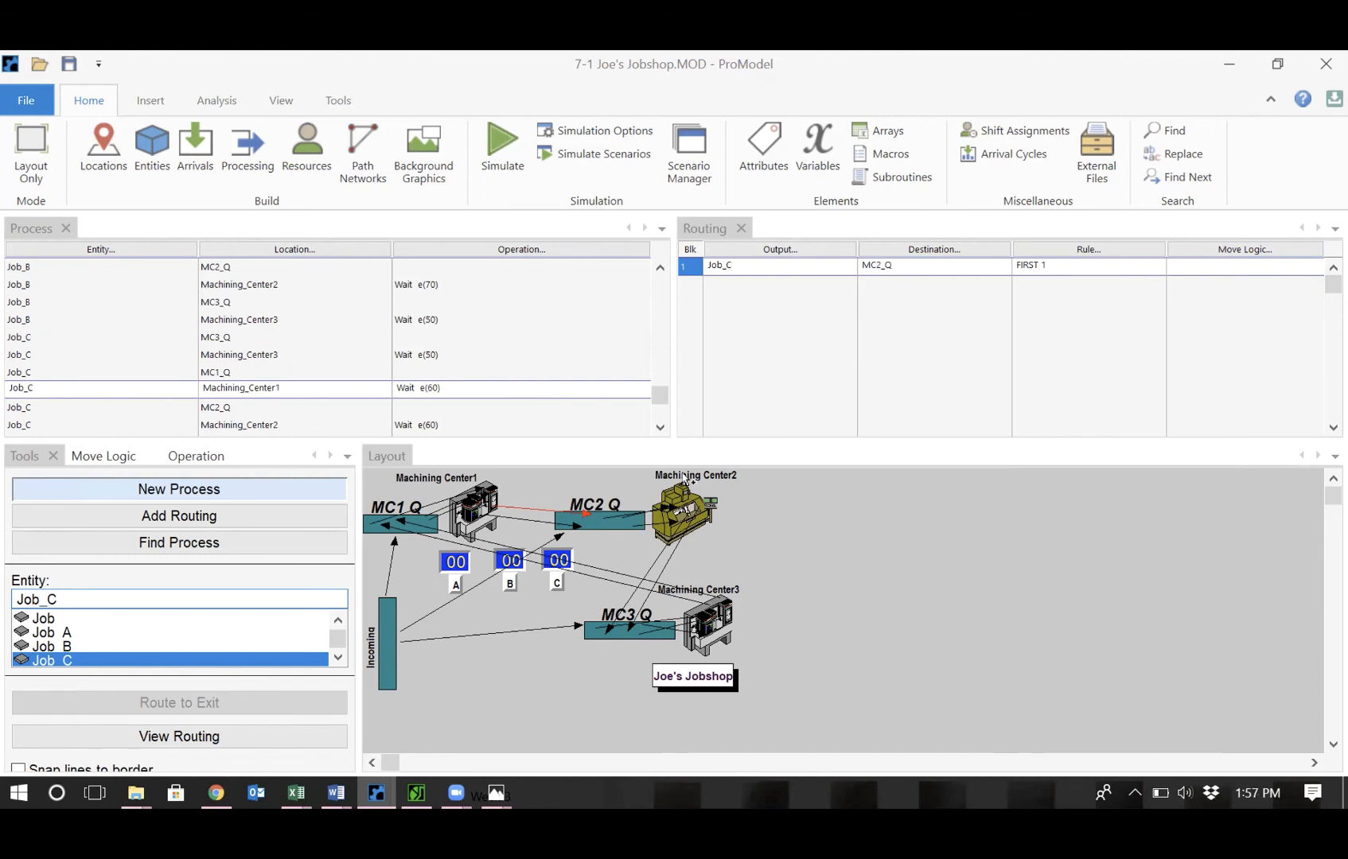
Scroll through the process table to review every job's locations, operations and routings.
click(660, 427)
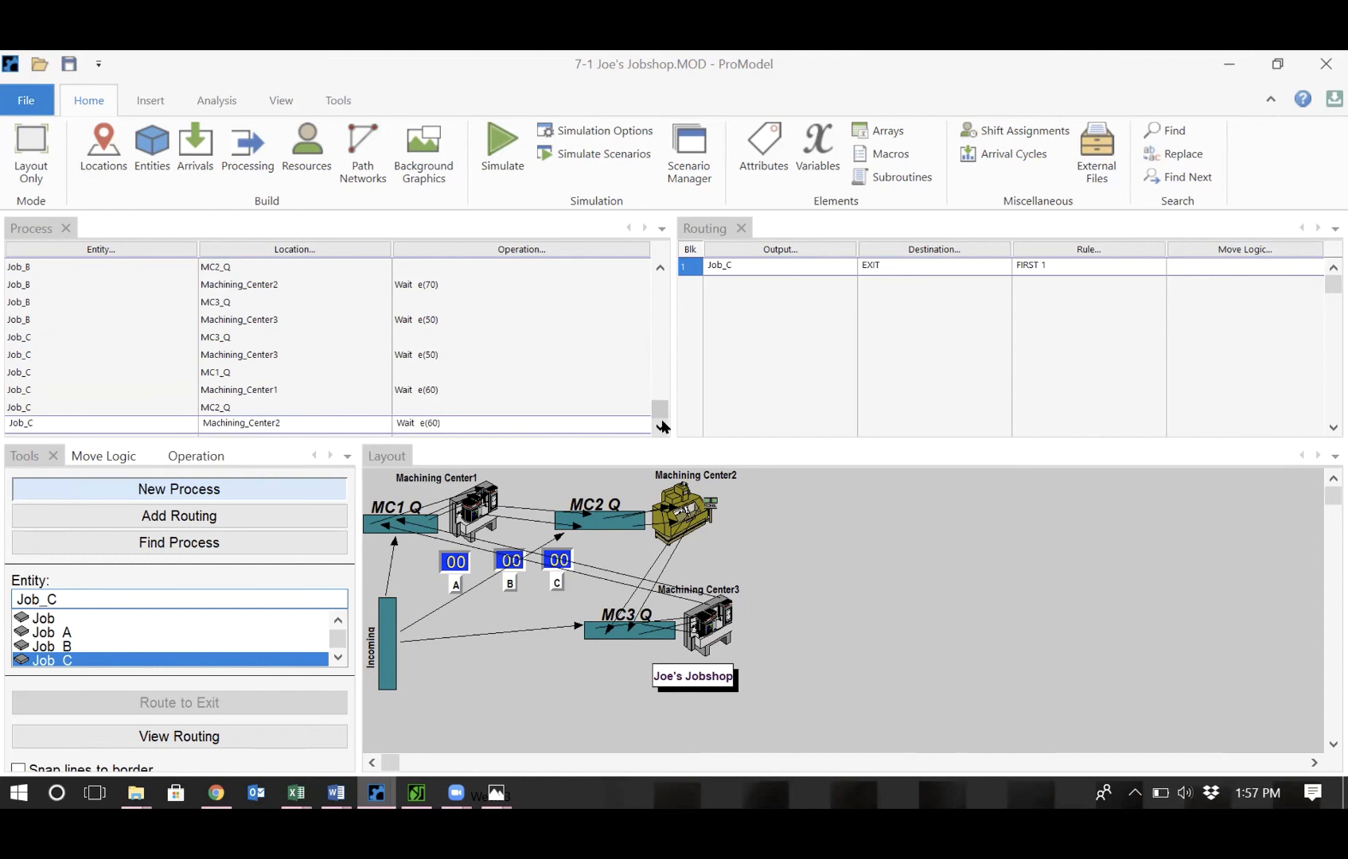
click(662, 273)
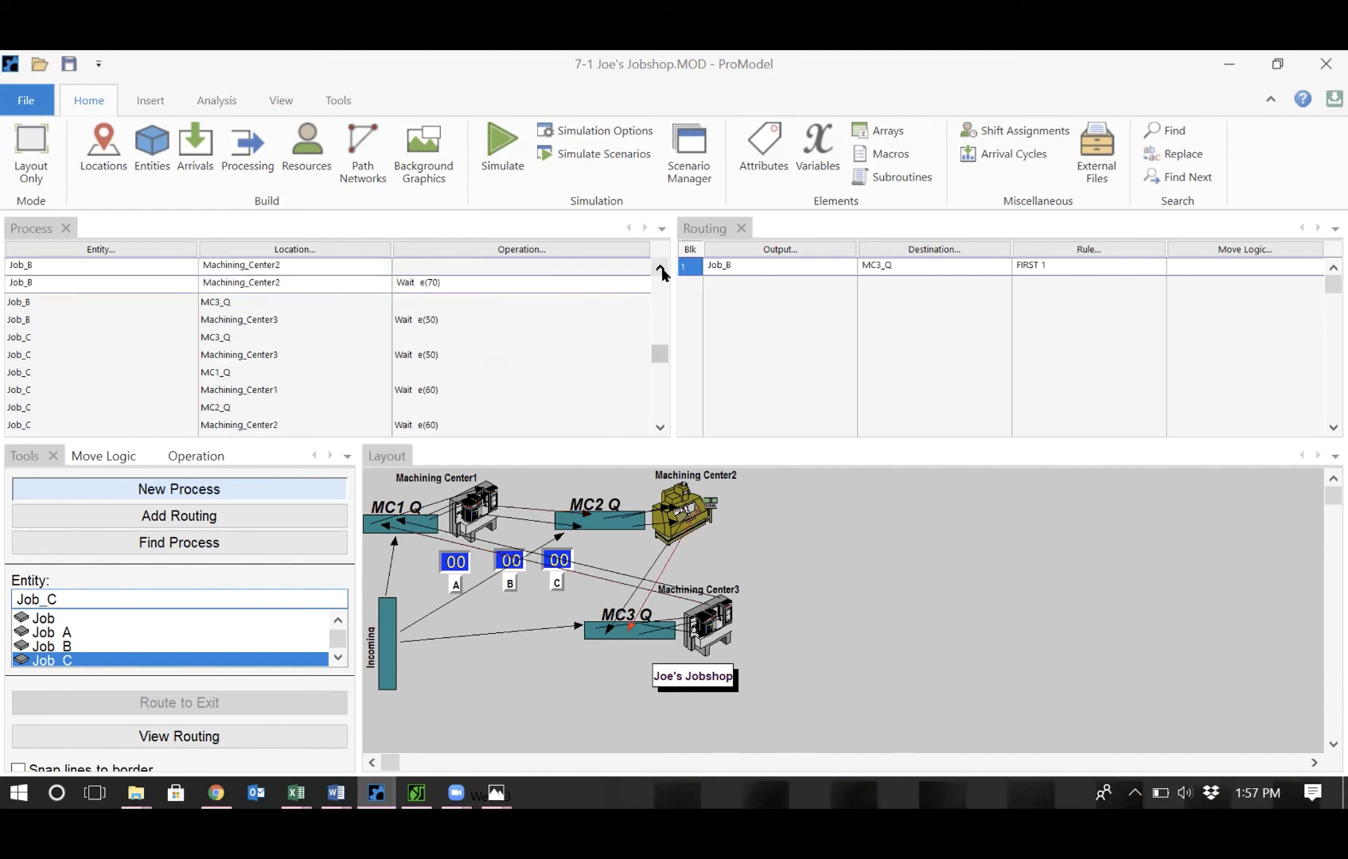
click(662, 273)
click(662, 273)
click(662, 273)
click(661, 273)
click(662, 272)
click(662, 273)
click(662, 273)
click(661, 273)
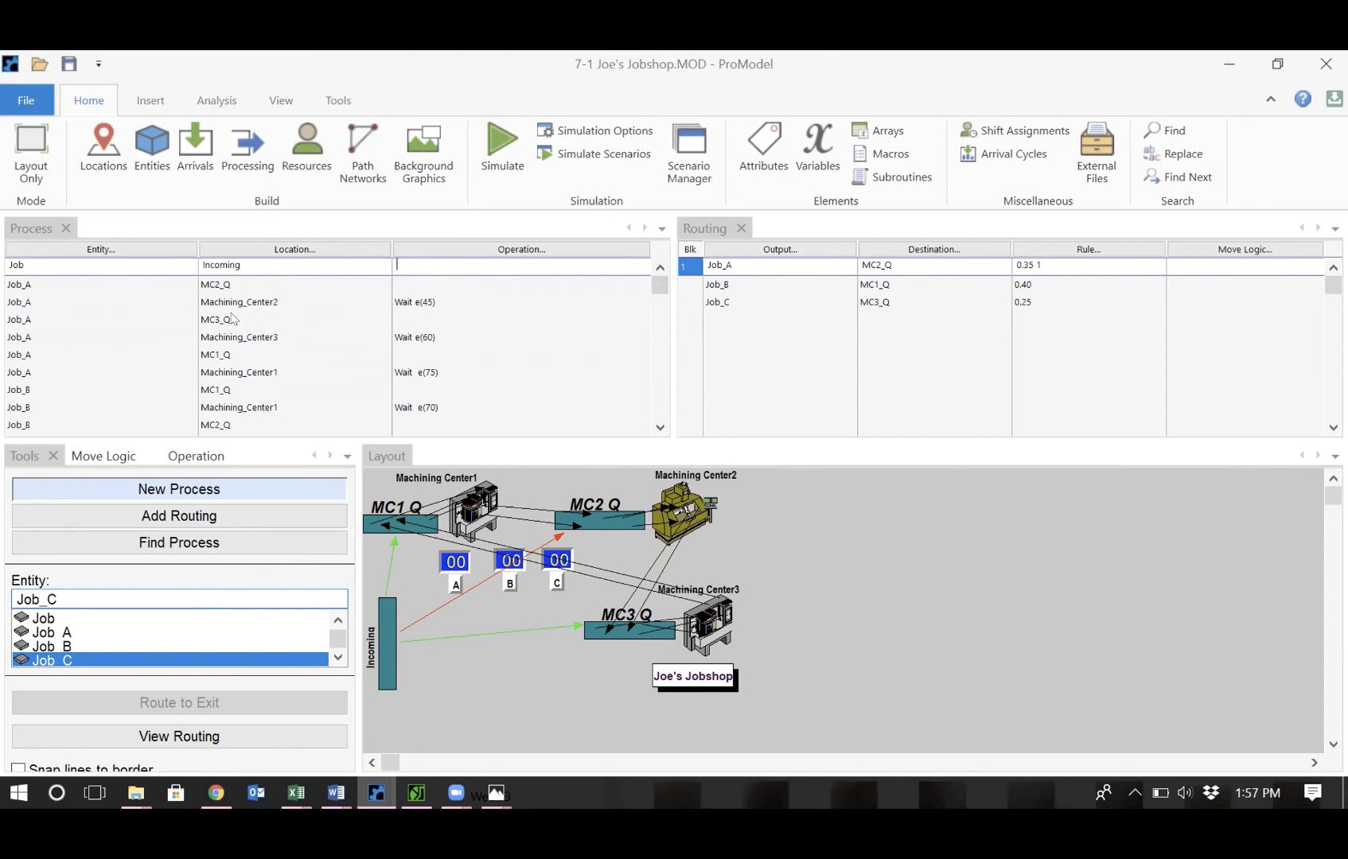
click(660, 428)
click(660, 428)
click(660, 428)
click(661, 428)
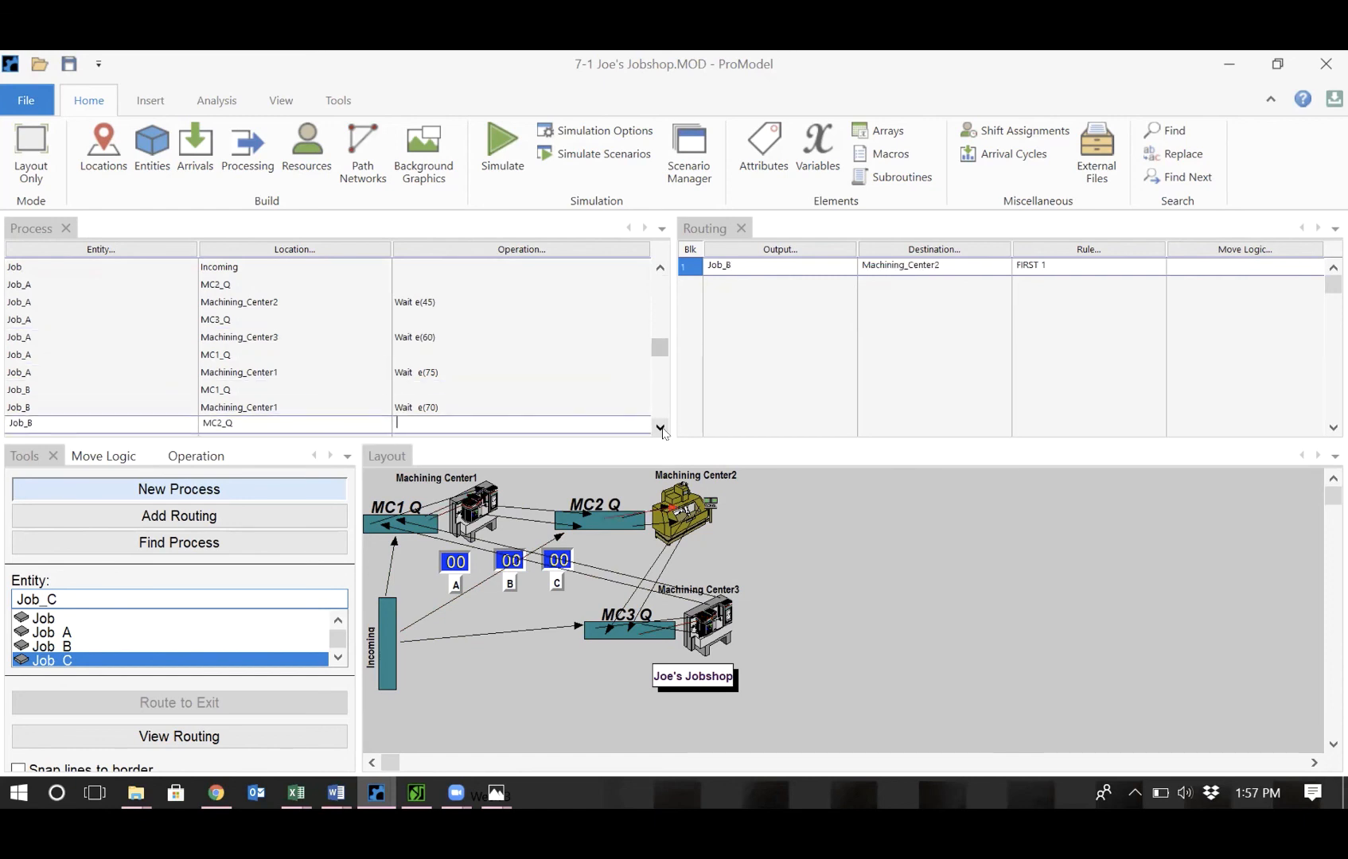
click(660, 428)
click(660, 428)
click(660, 428)
click(661, 428)
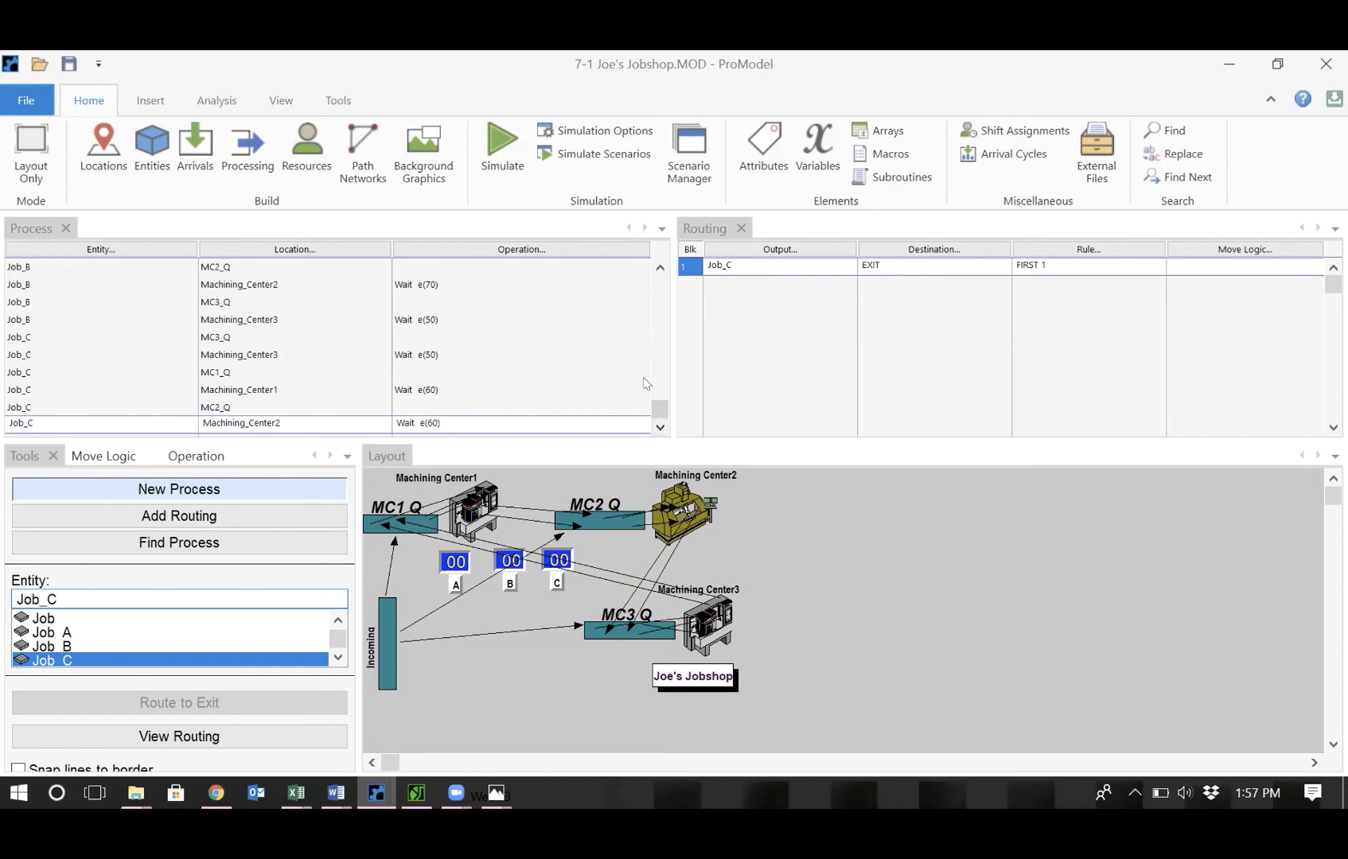
click(660, 269)
click(661, 269)
click(660, 268)
click(661, 269)
click(660, 268)
click(661, 269)
click(661, 269)
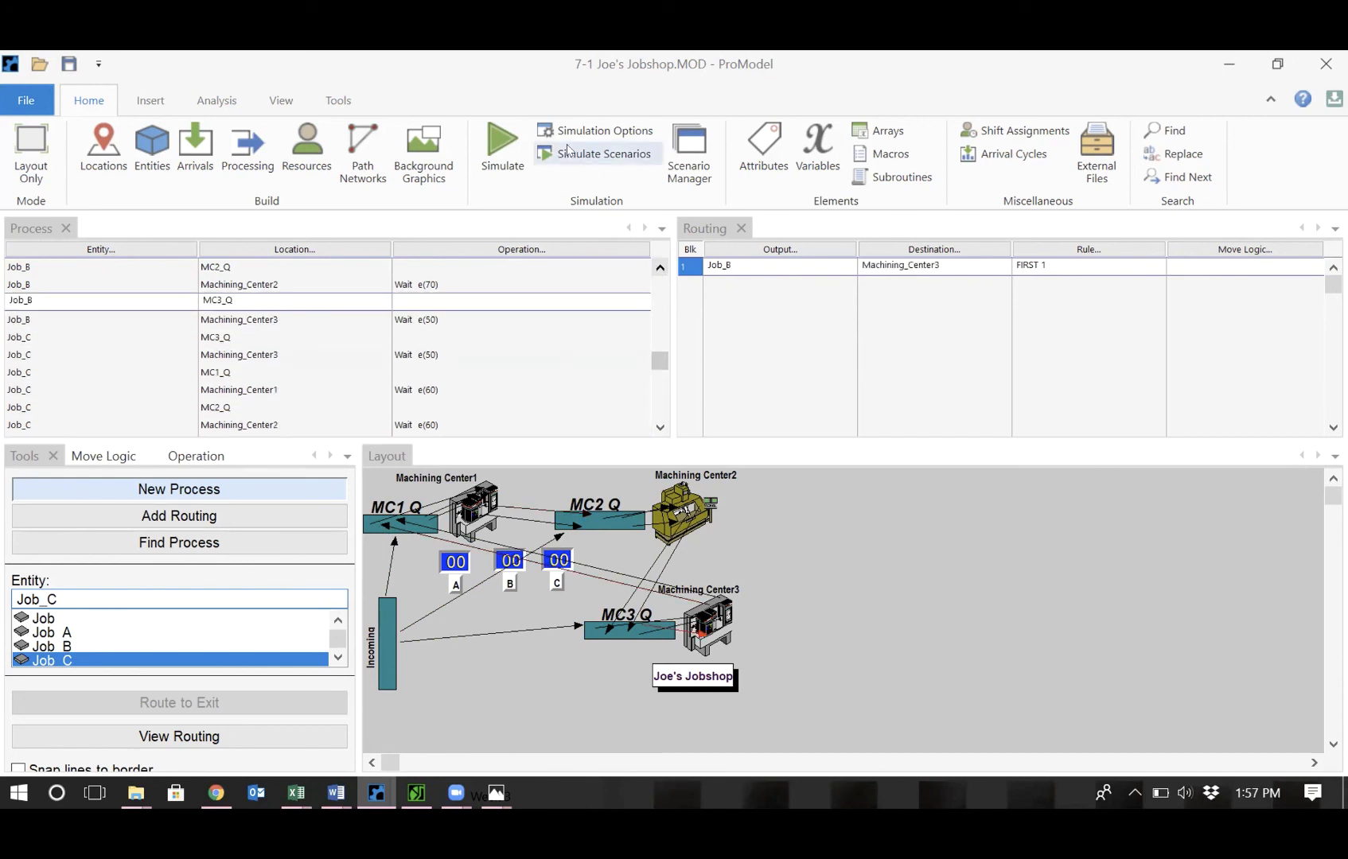
Run the simulation with the current simulation options and turn off the animation to finish the run.
click(597, 131)
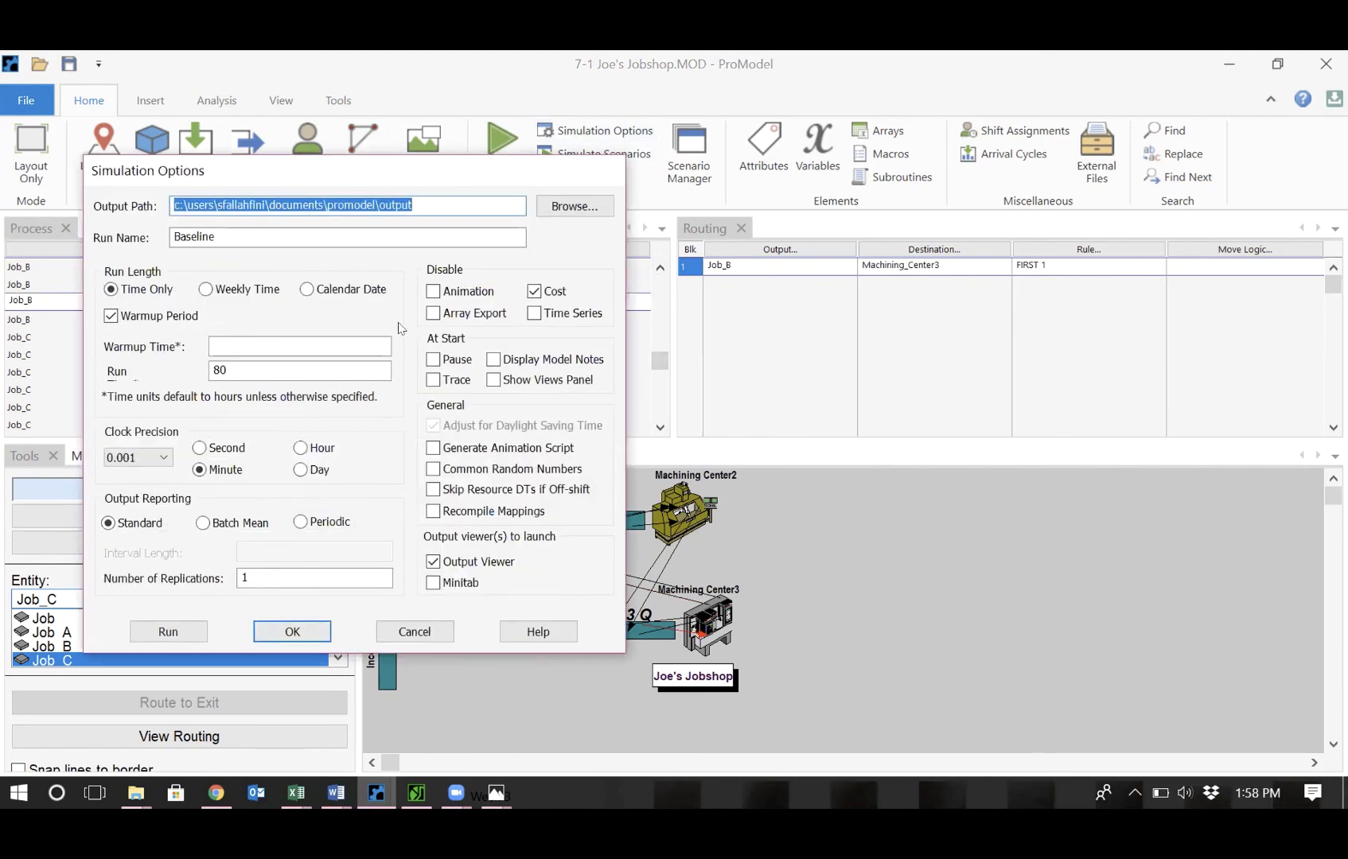
click(169, 632)
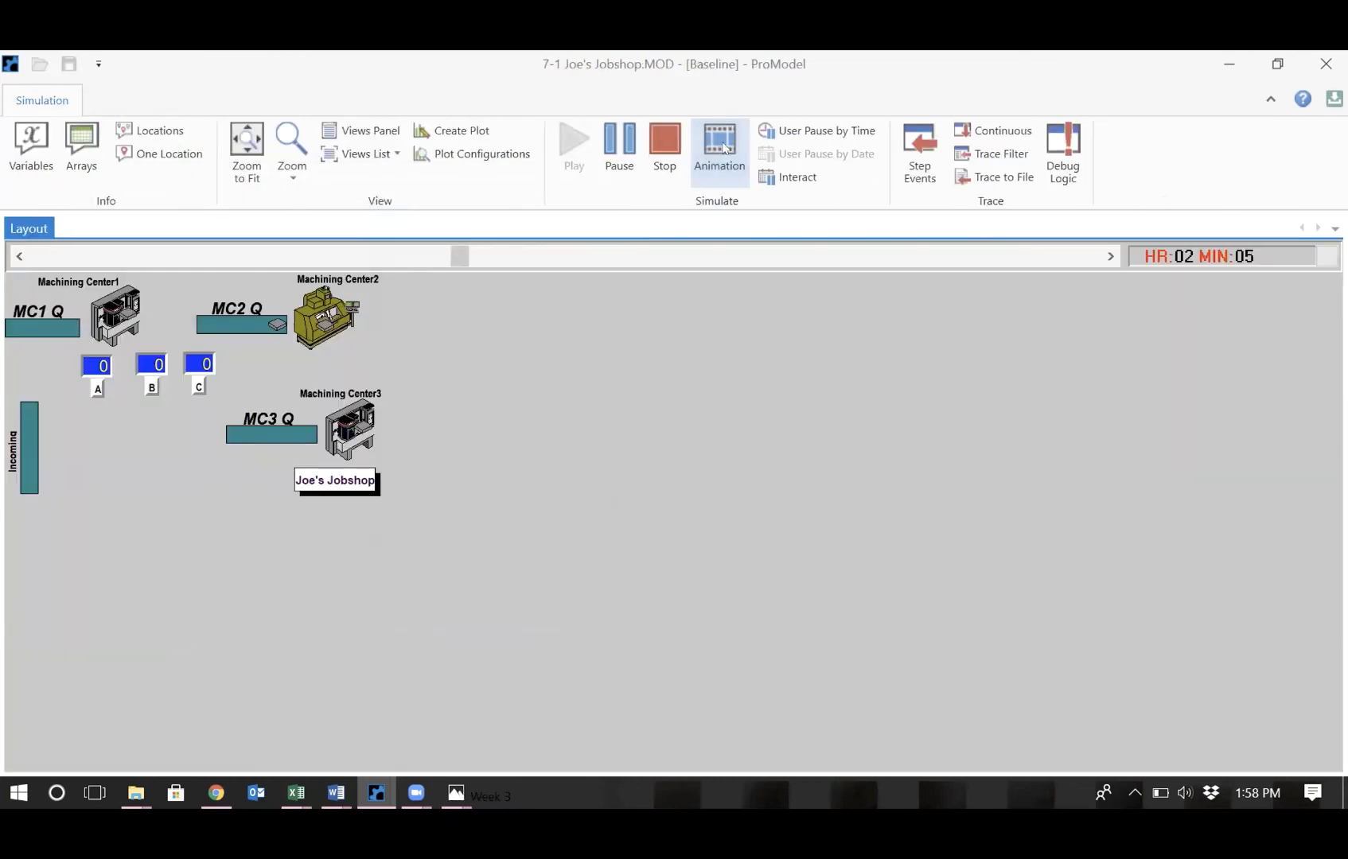
click(720, 148)
click(680, 499)
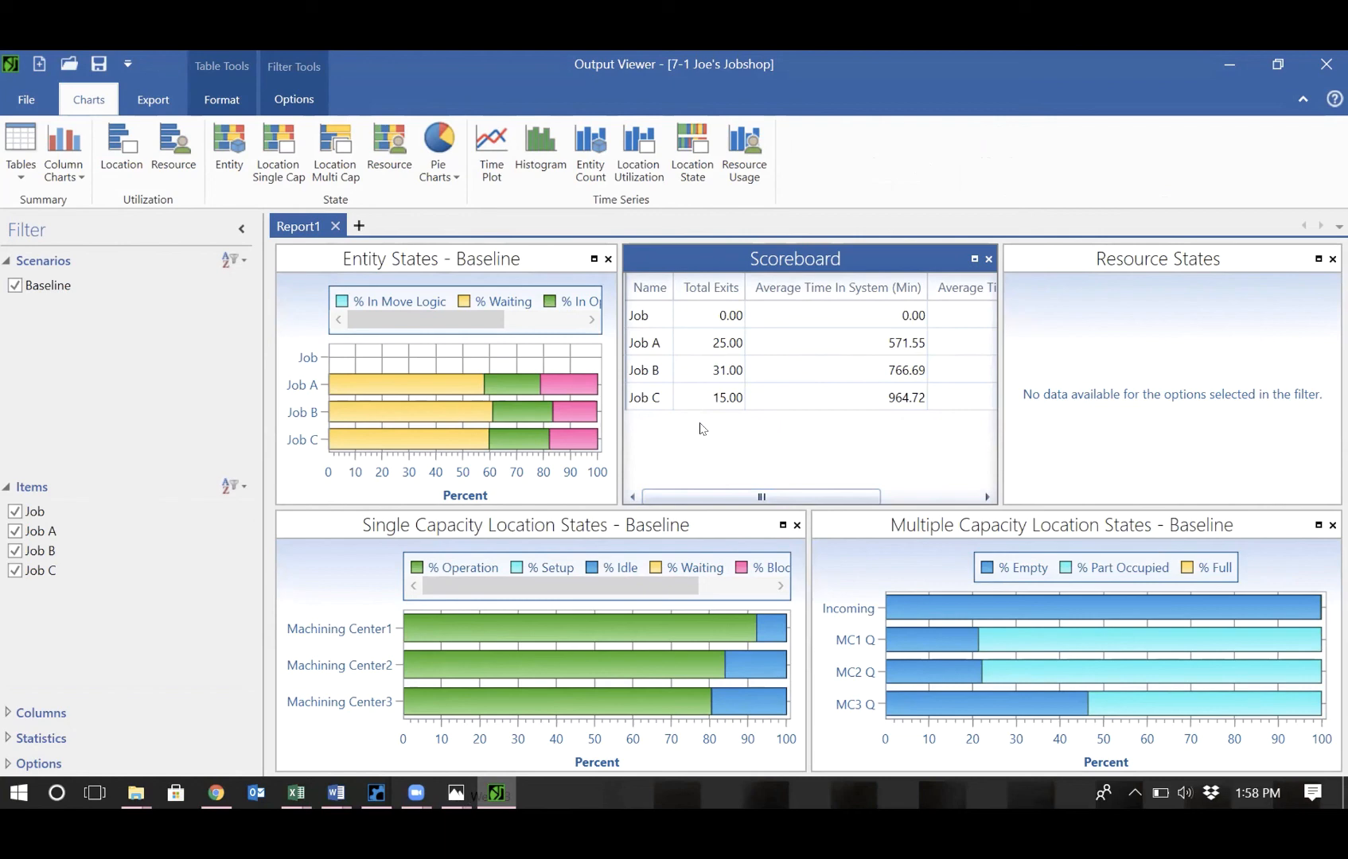
Enlarge the process table and review the job processes alongside the simulation output report.
click(376, 794)
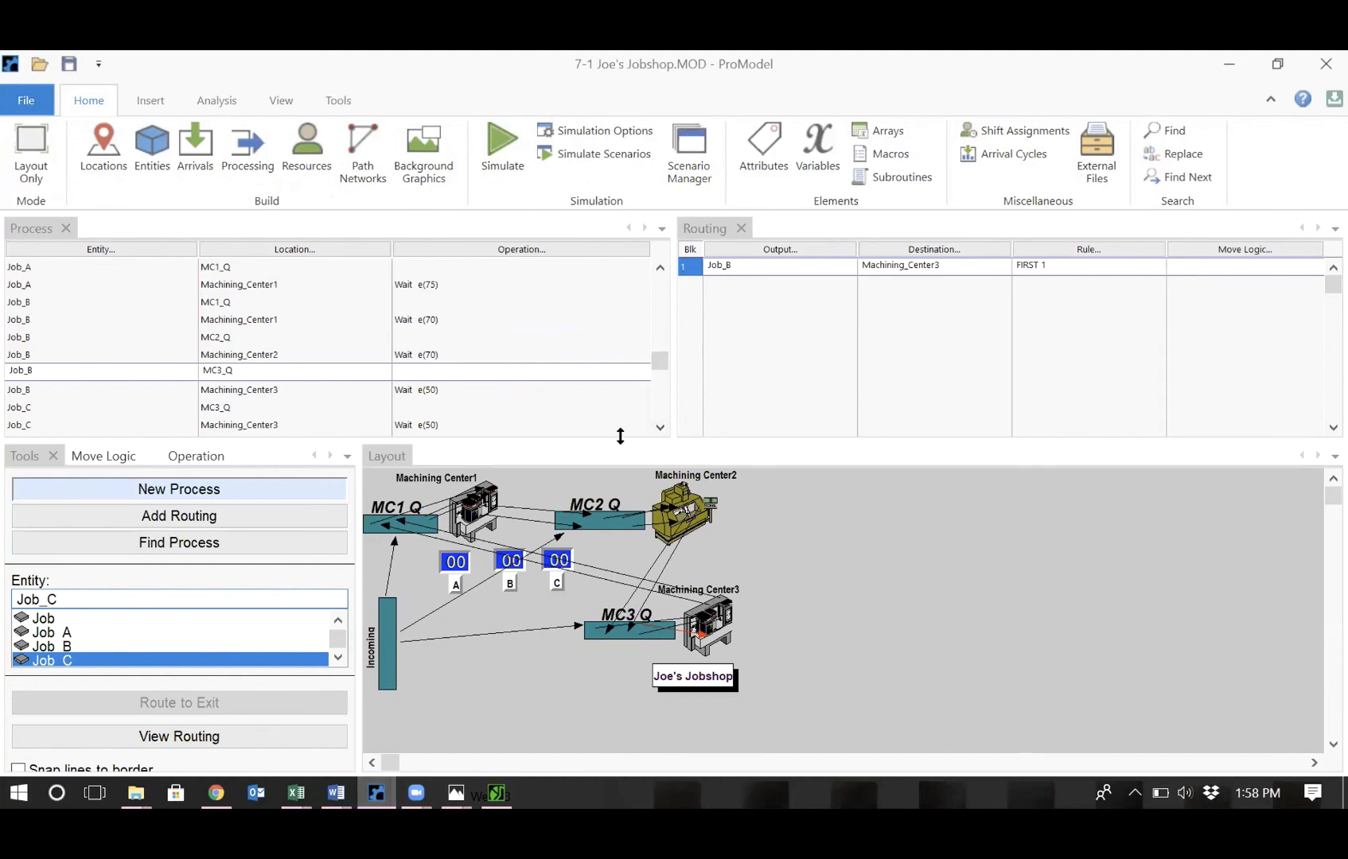
drag(620, 436, 621, 565)
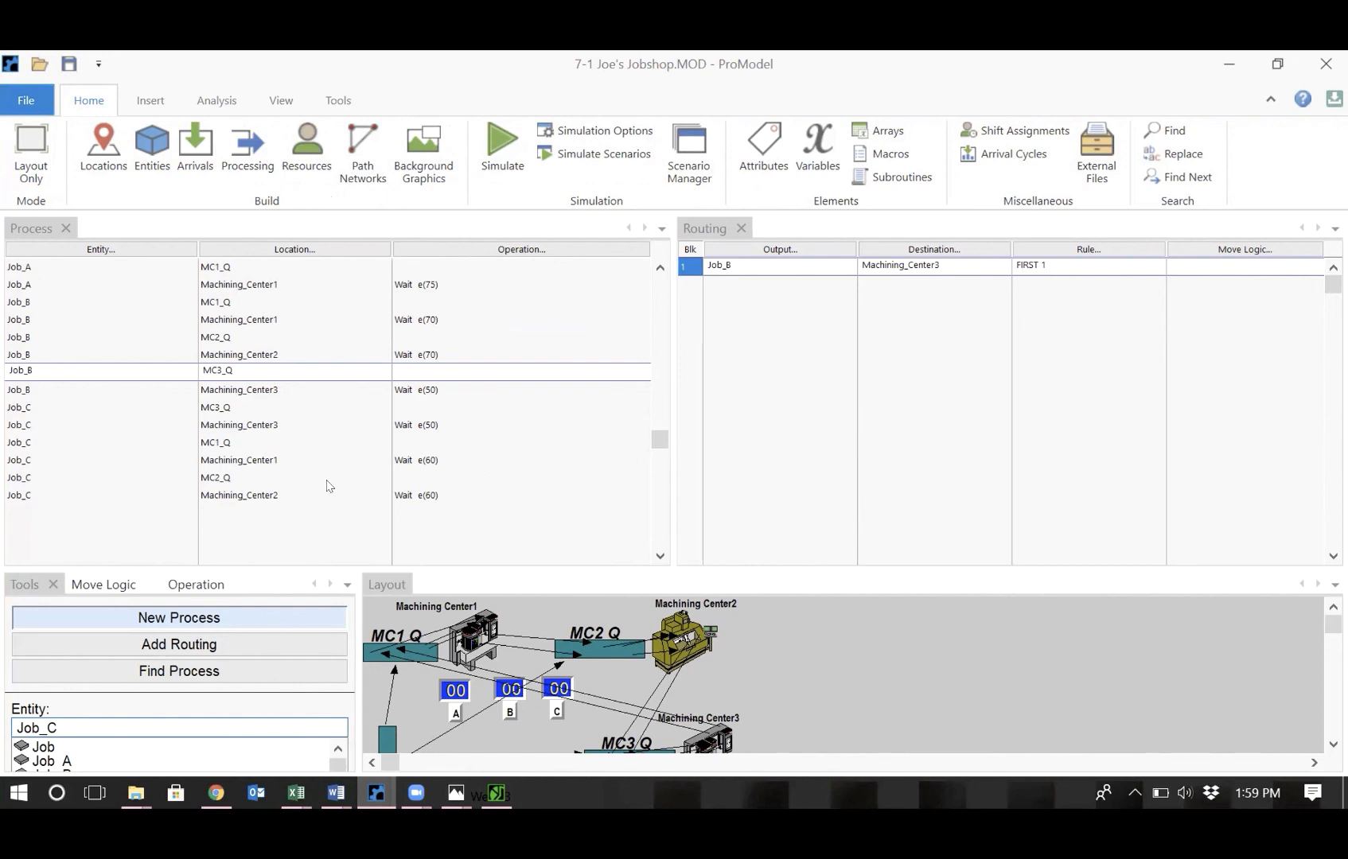
click(660, 269)
click(659, 271)
click(659, 271)
click(660, 271)
click(660, 272)
click(659, 271)
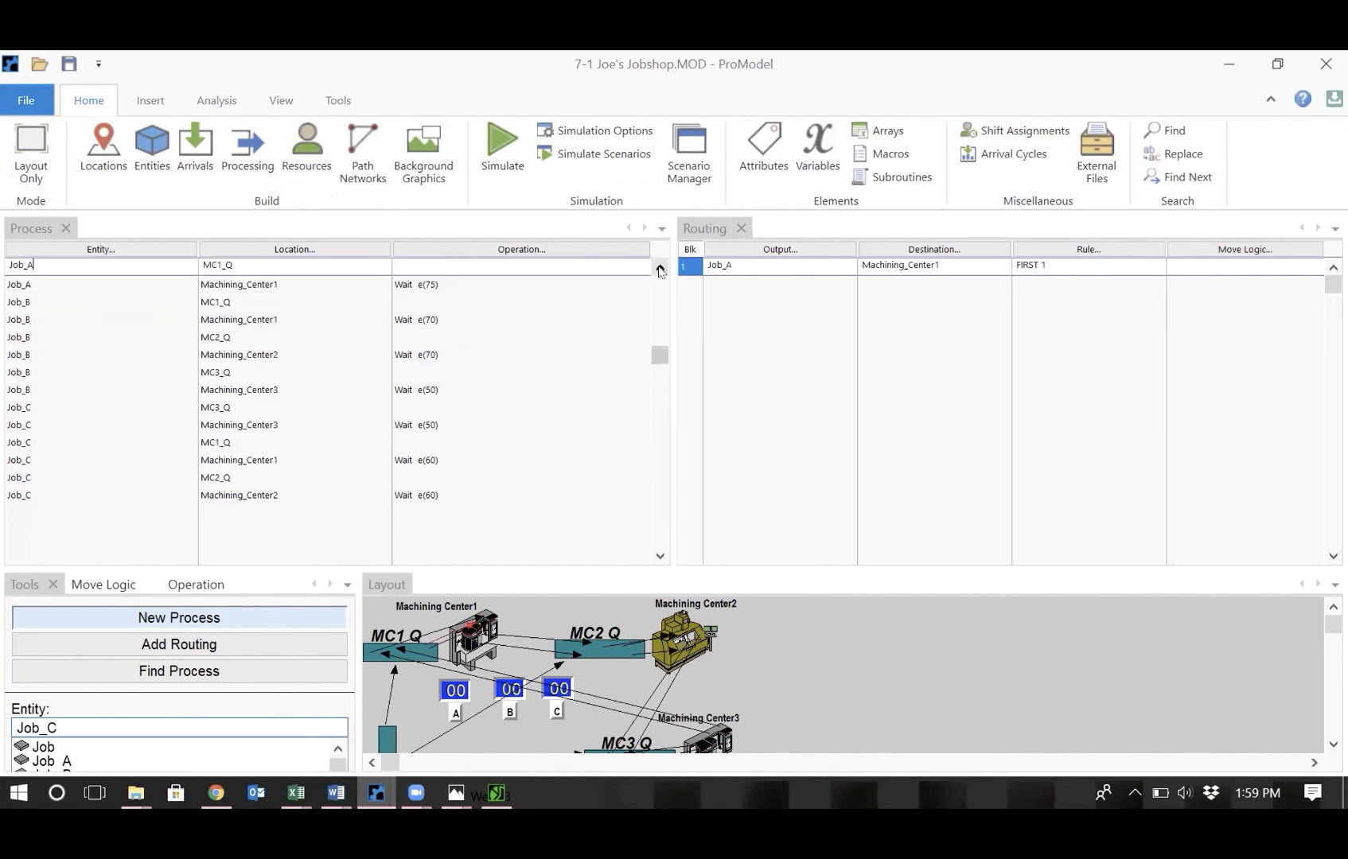
click(660, 271)
click(660, 271)
click(659, 271)
click(660, 271)
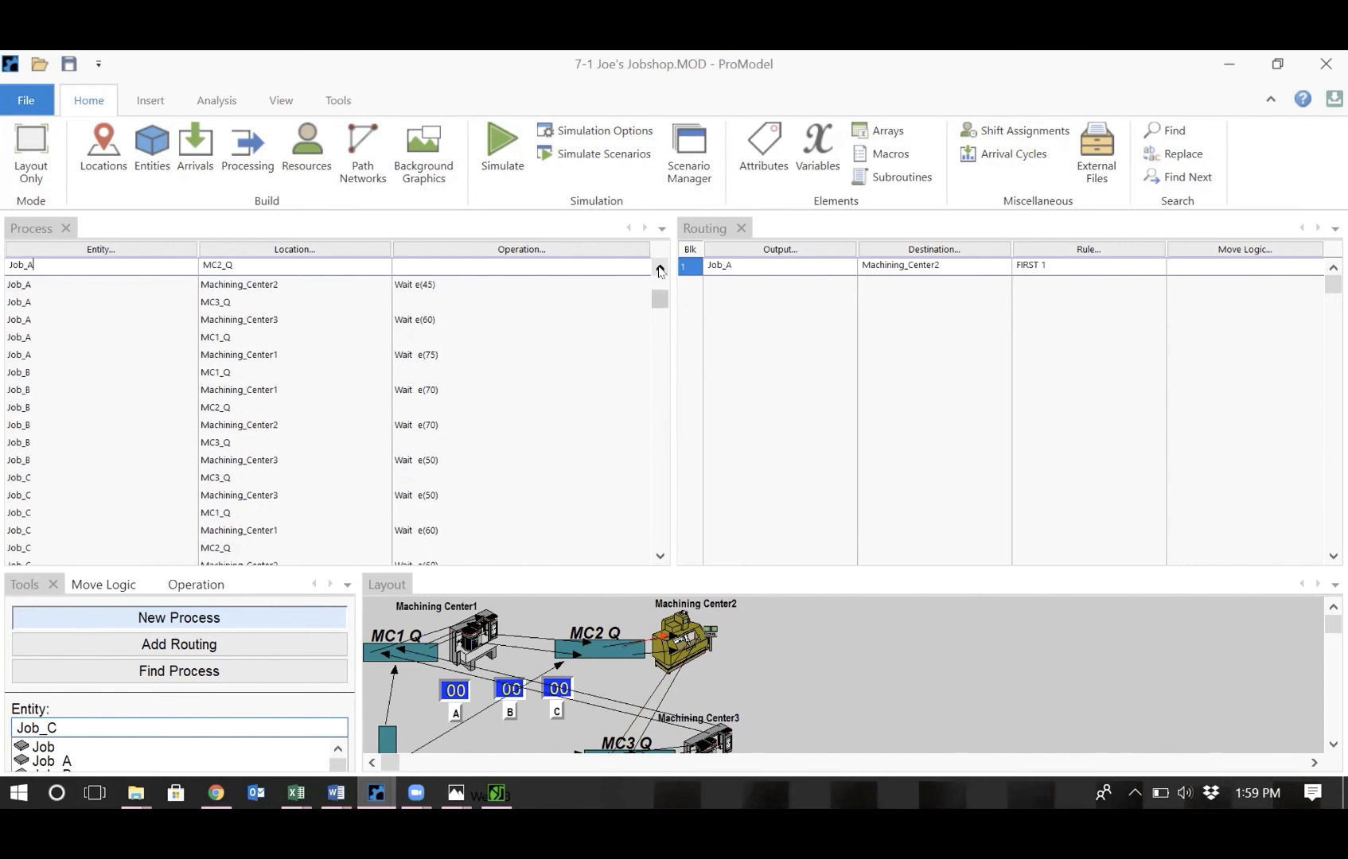
click(499, 792)
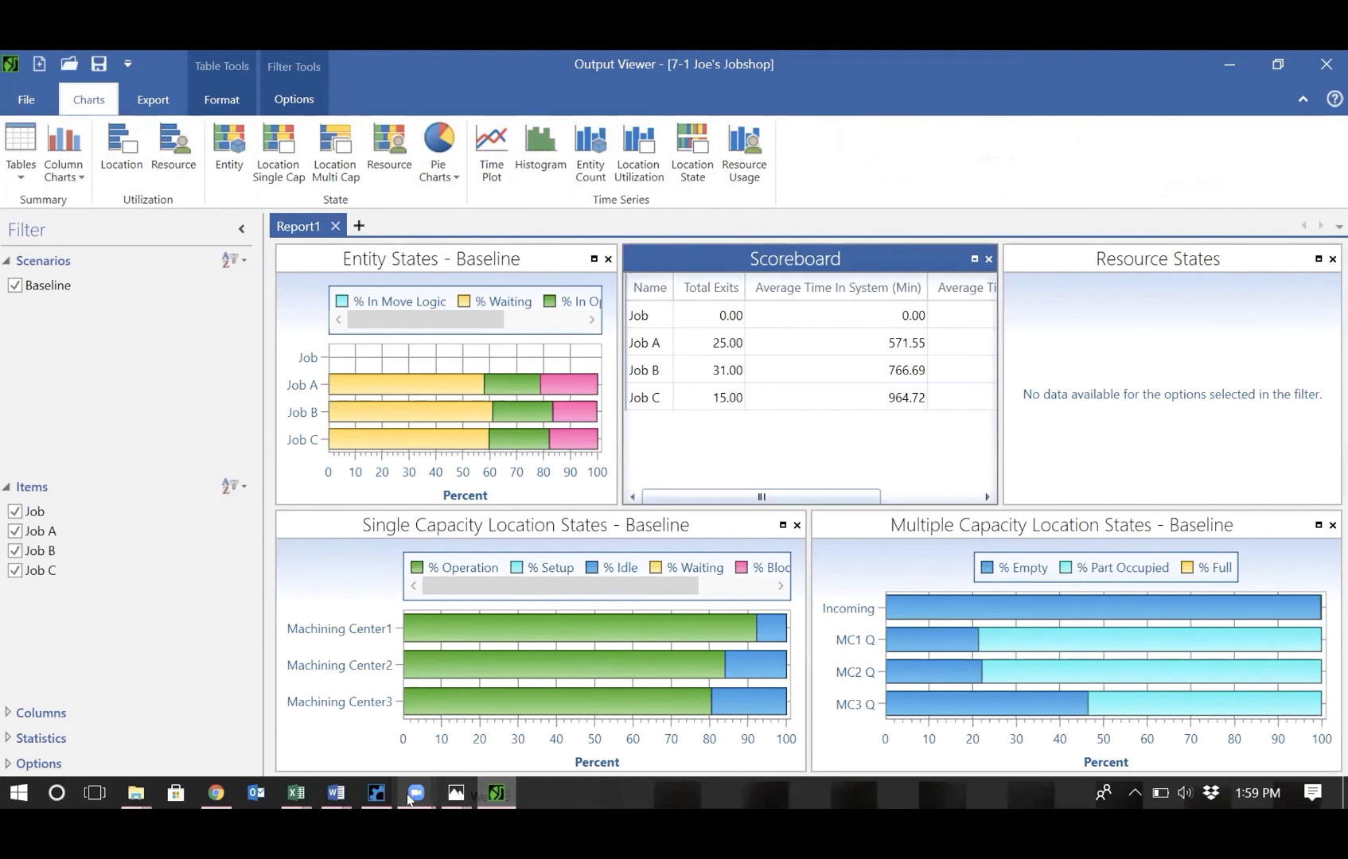
click(376, 799)
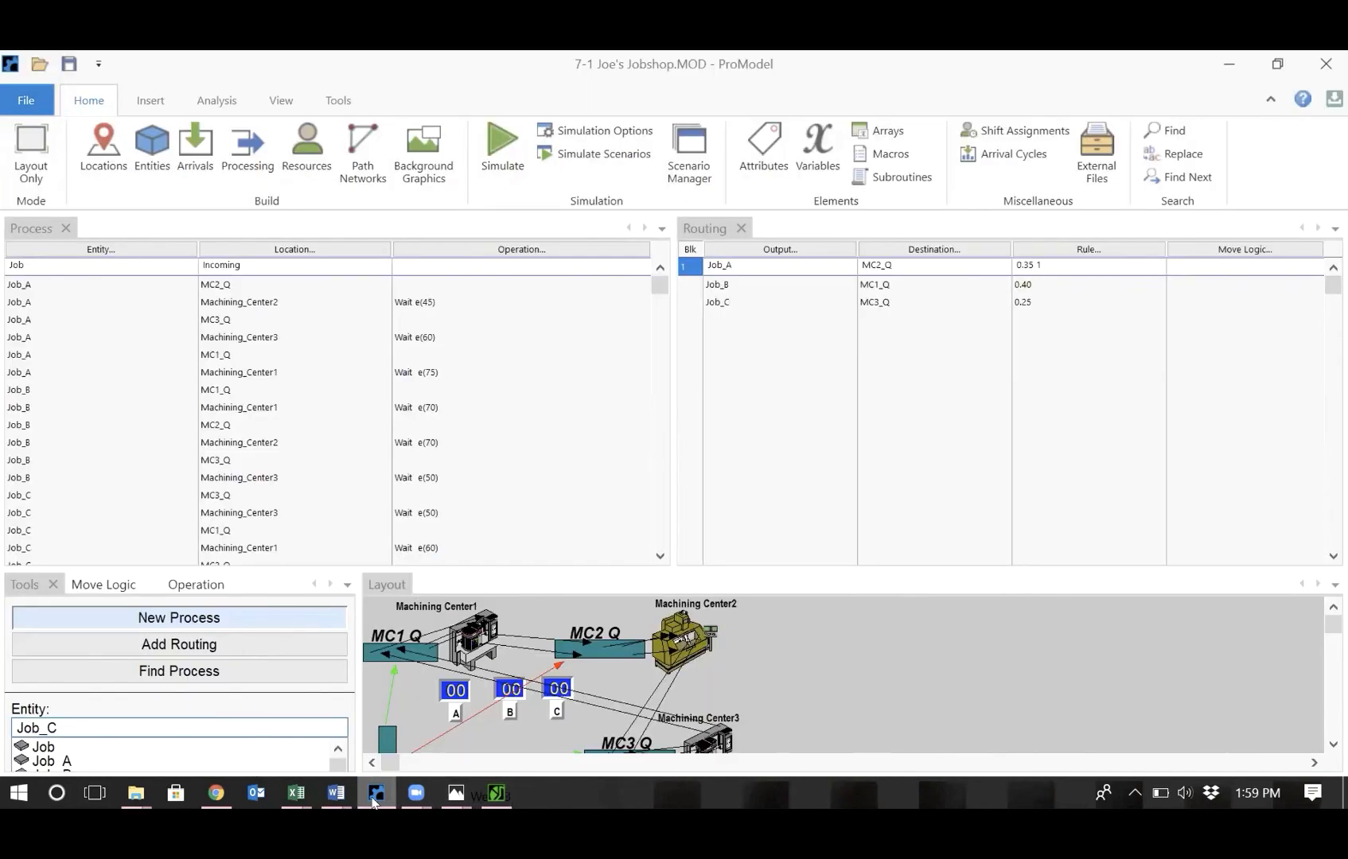